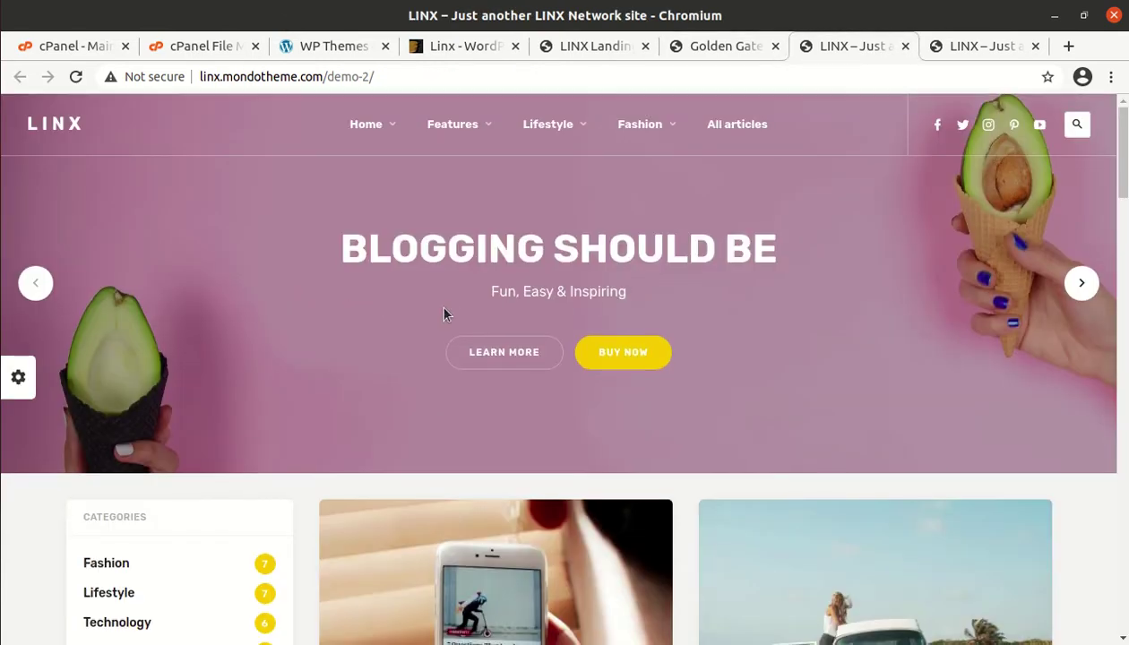
Step: Examine the LINX demo-2 homepage, including its header banner, category list, recent posts and article grid
scroll(455, 305, "down", 3)
scroll(464, 313, "down", 4)
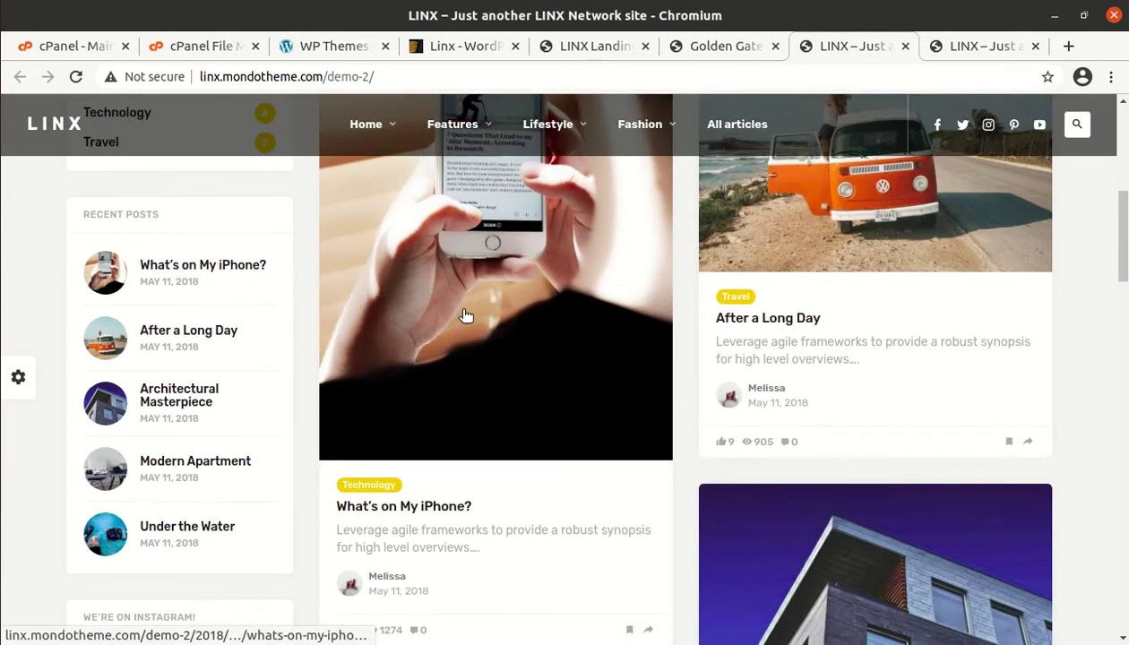
scroll(464, 313, "up", 3)
scroll(464, 314, "up", 5)
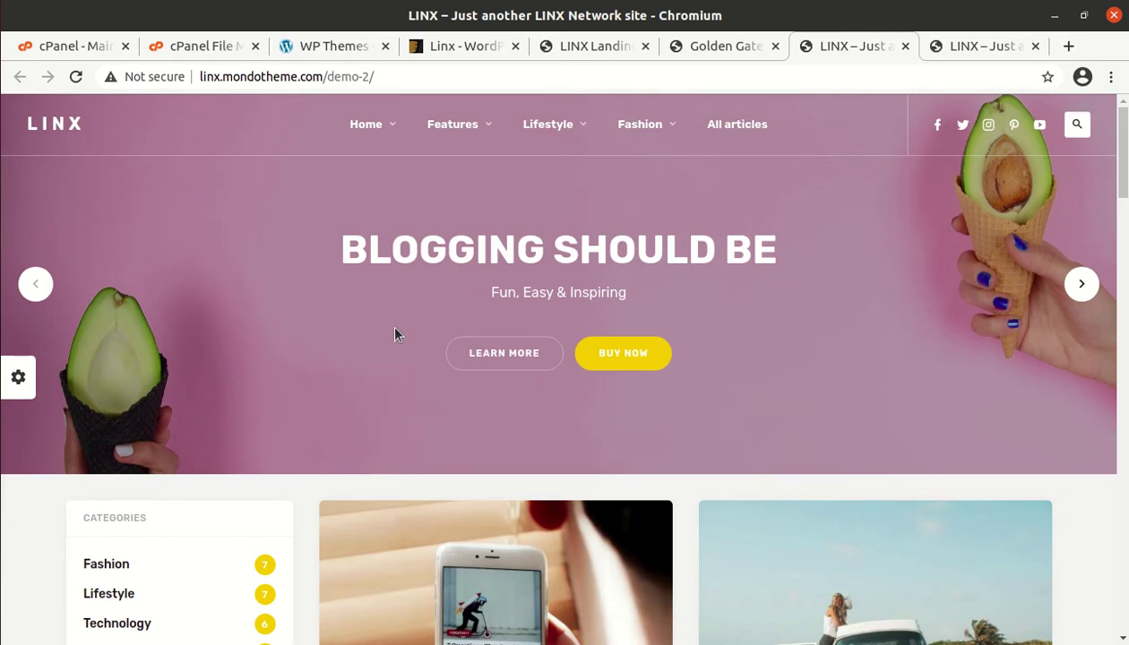
scroll(398, 334, "down", 3)
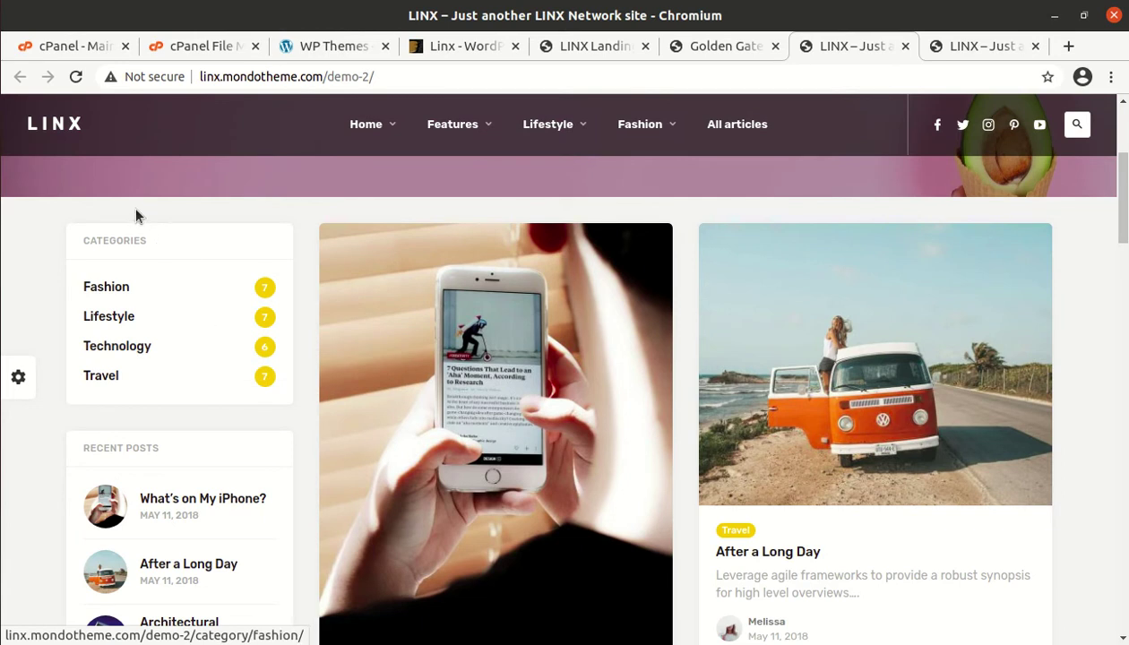
scroll(406, 328, "down", 2)
scroll(188, 293, "up", 3)
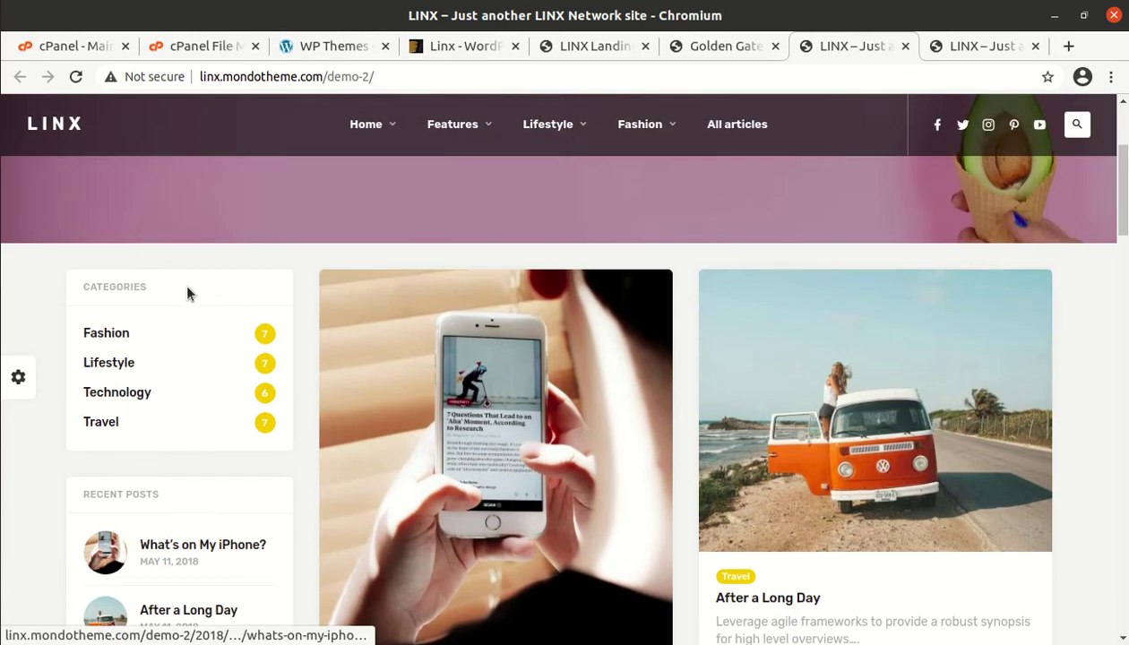
Step: Open the Fashion category of the LINX demo and examine its article listing
left_click(111, 341)
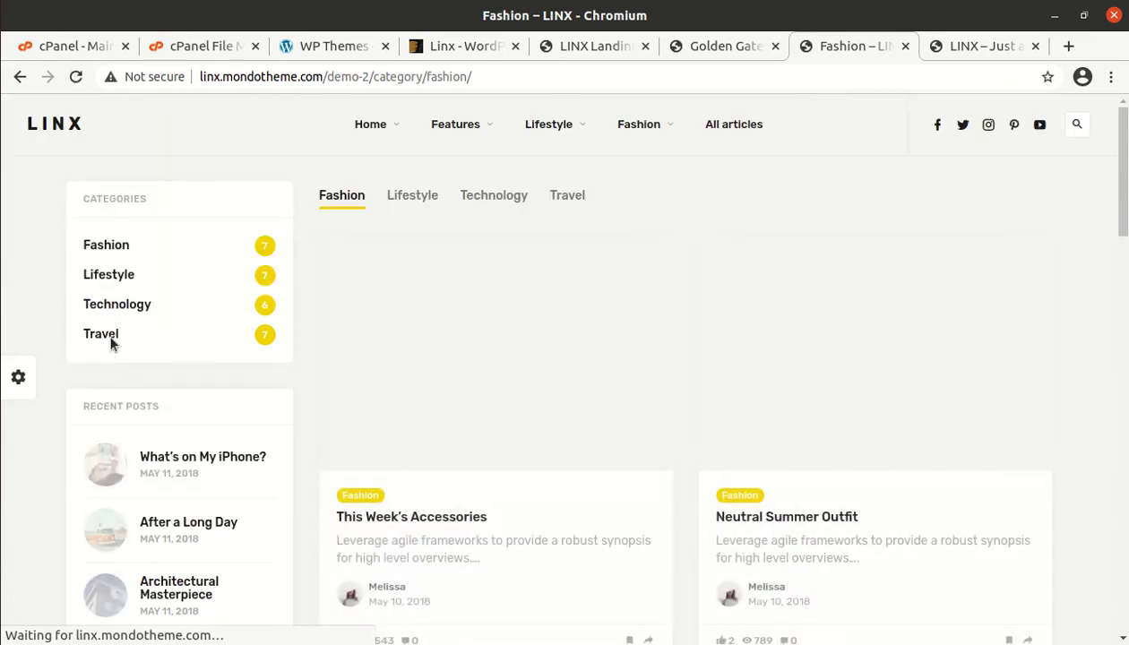
scroll(491, 391, "down", 2)
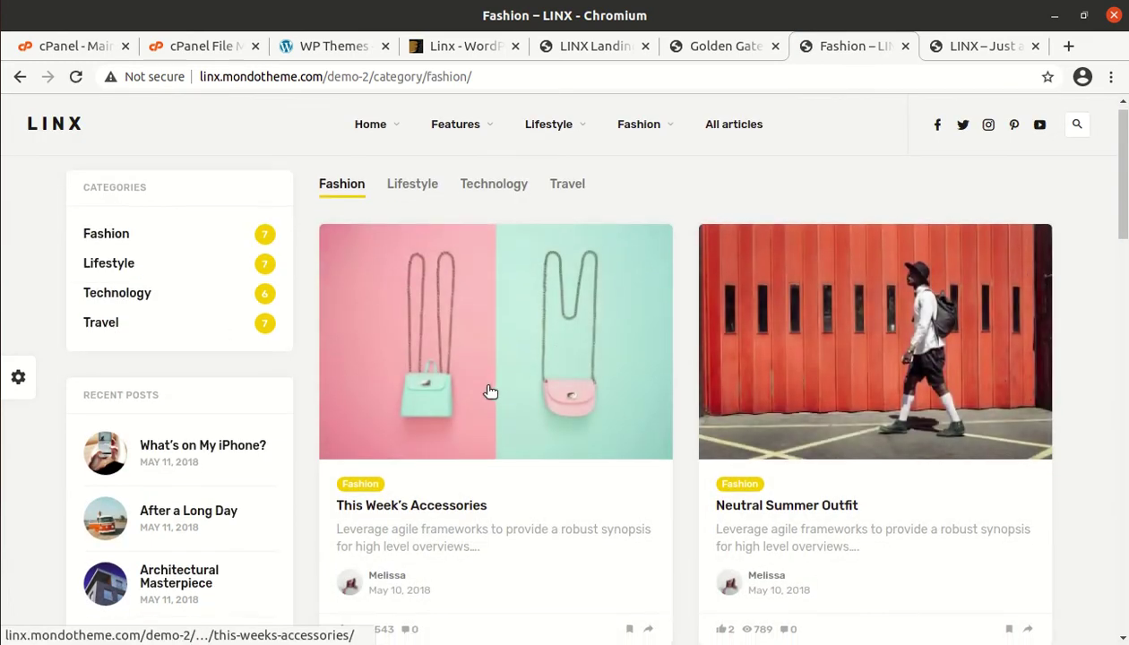
scroll(488, 387, "down", 4)
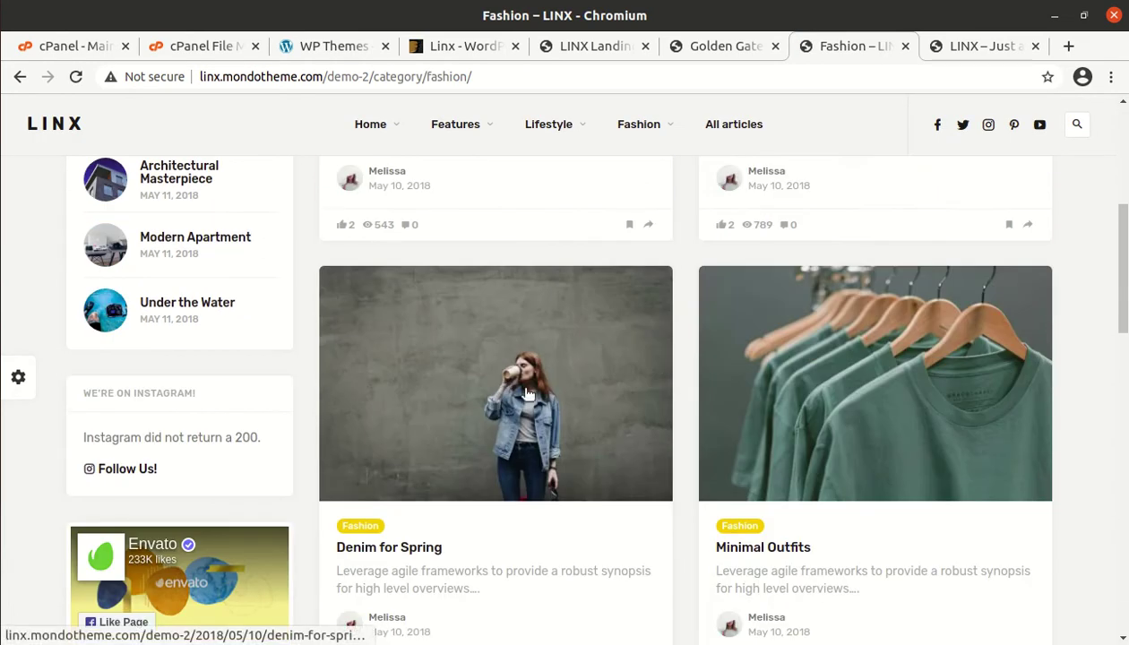
scroll(481, 385, "down", 3)
scroll(489, 386, "down", 5)
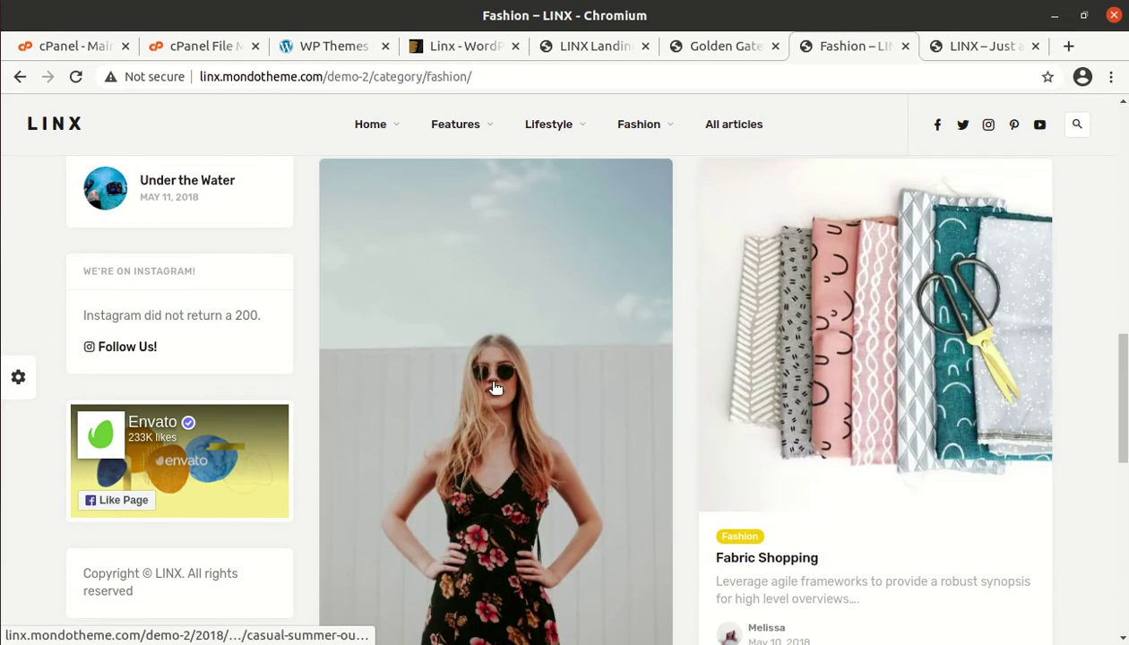
scroll(495, 387, "down", 2)
scroll(676, 353, "up", 7)
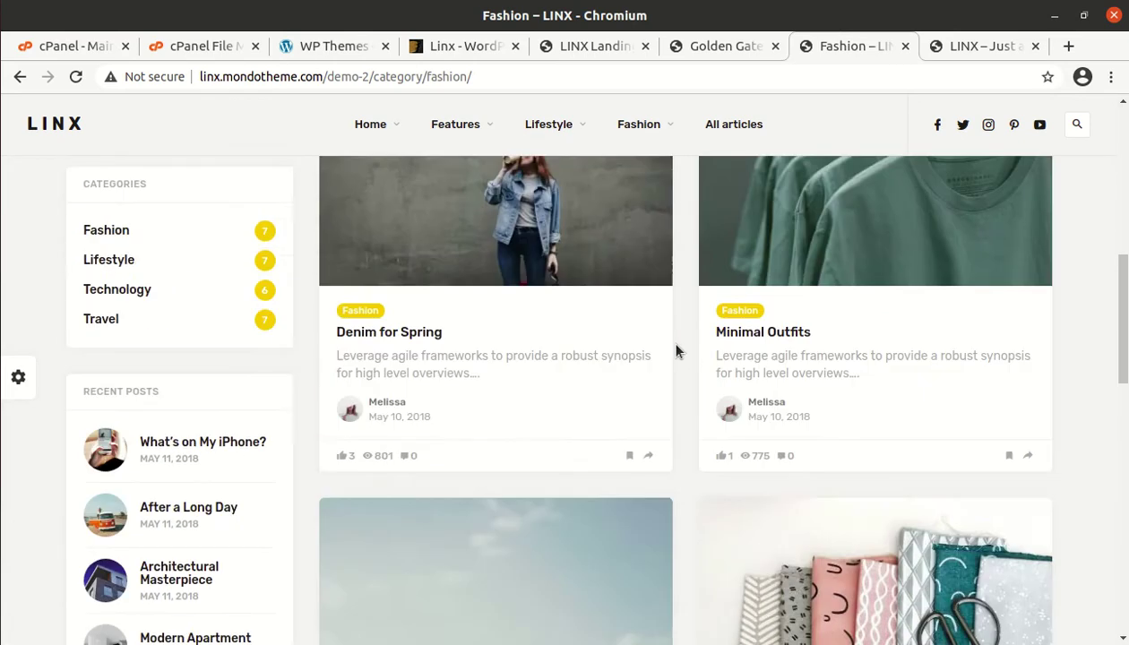
scroll(677, 352, "up", 5)
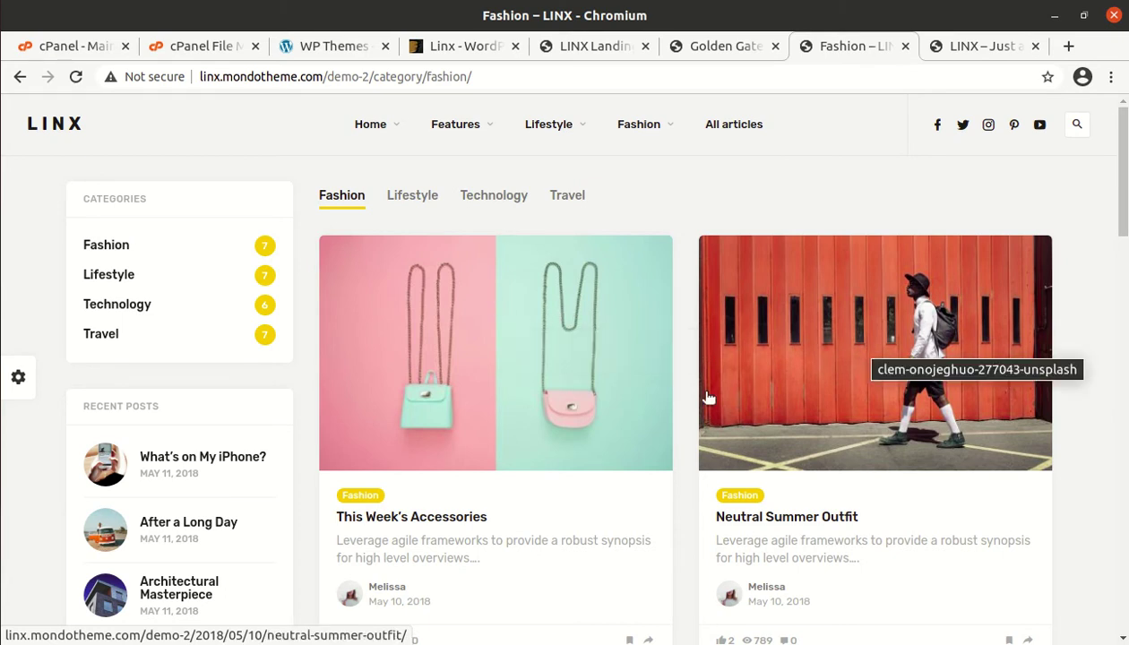
scroll(417, 349, "down", 3)
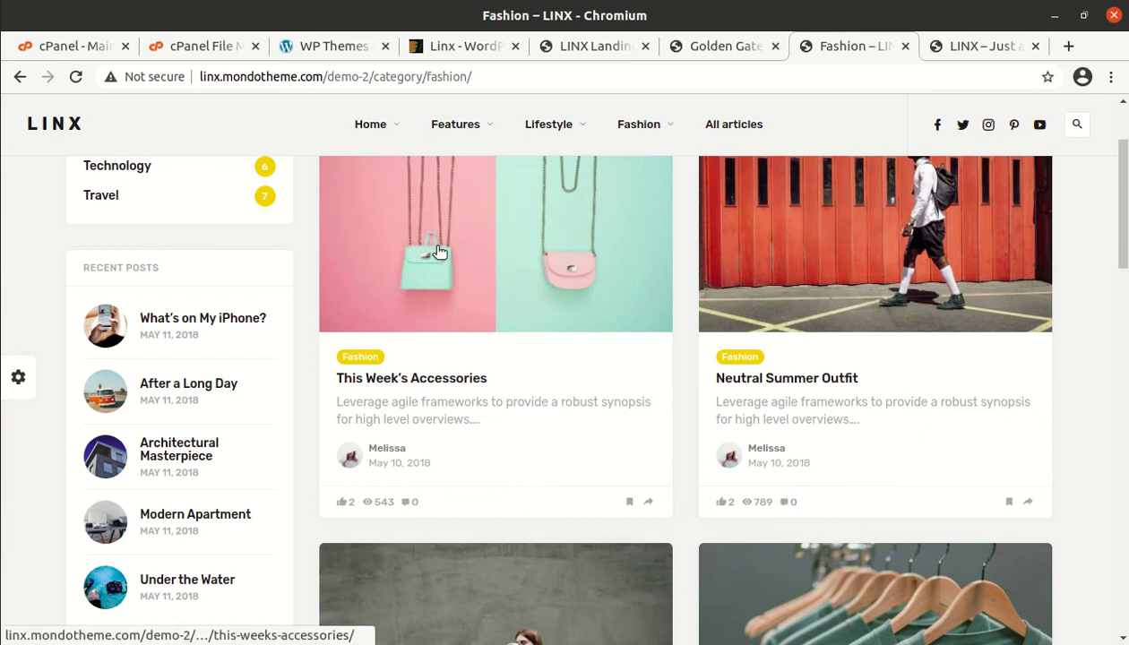
Step: Switch to the file manager and open the linx folder in Downloads to review its subfolders
left_click(324, 49)
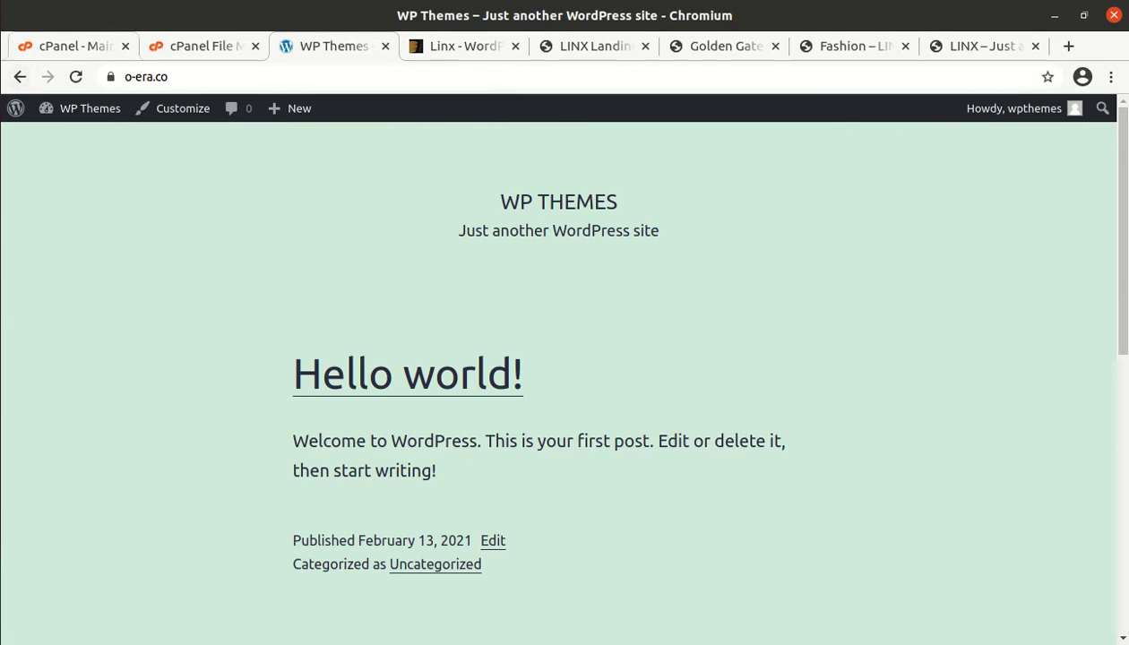
left_click(11, 49)
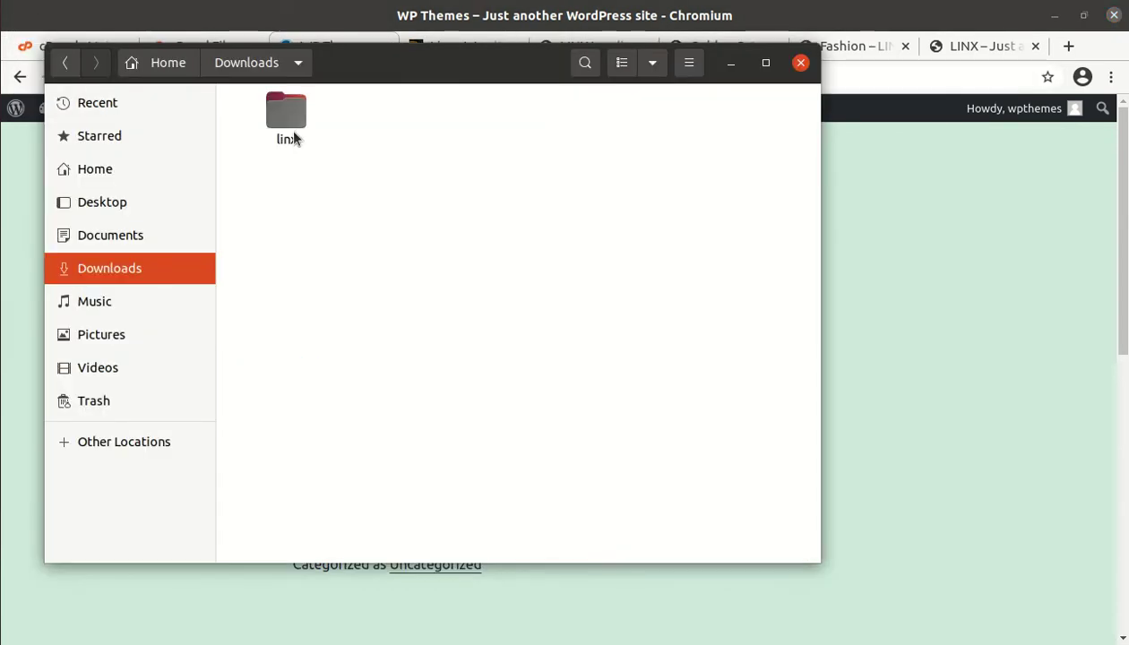
double_click(285, 113)
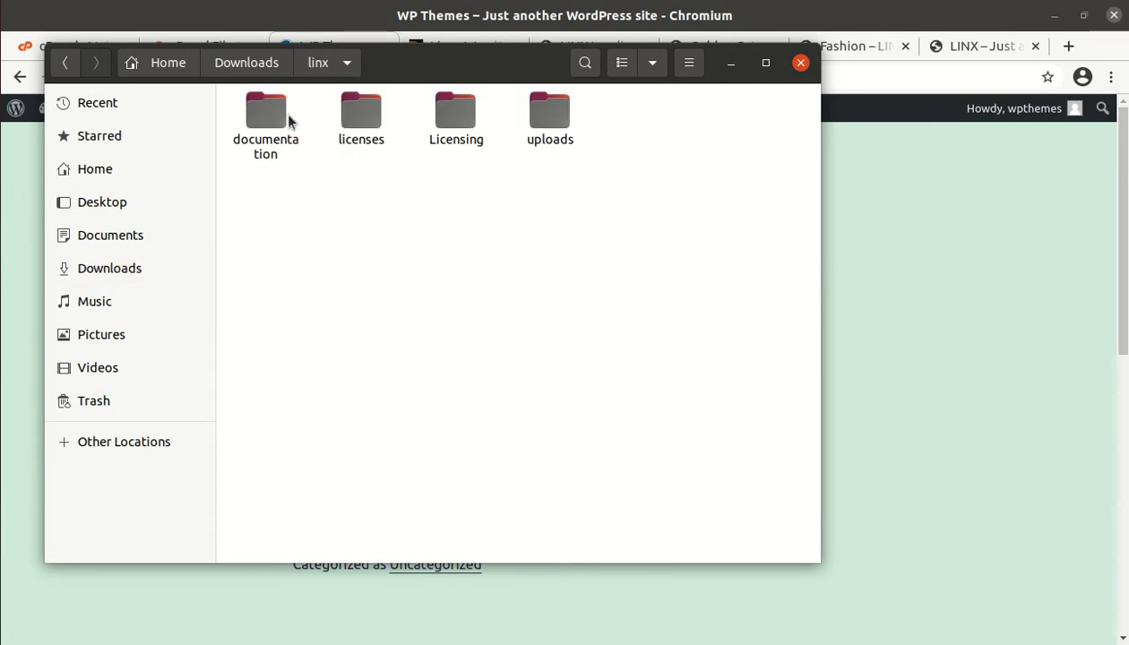
left_click(270, 116)
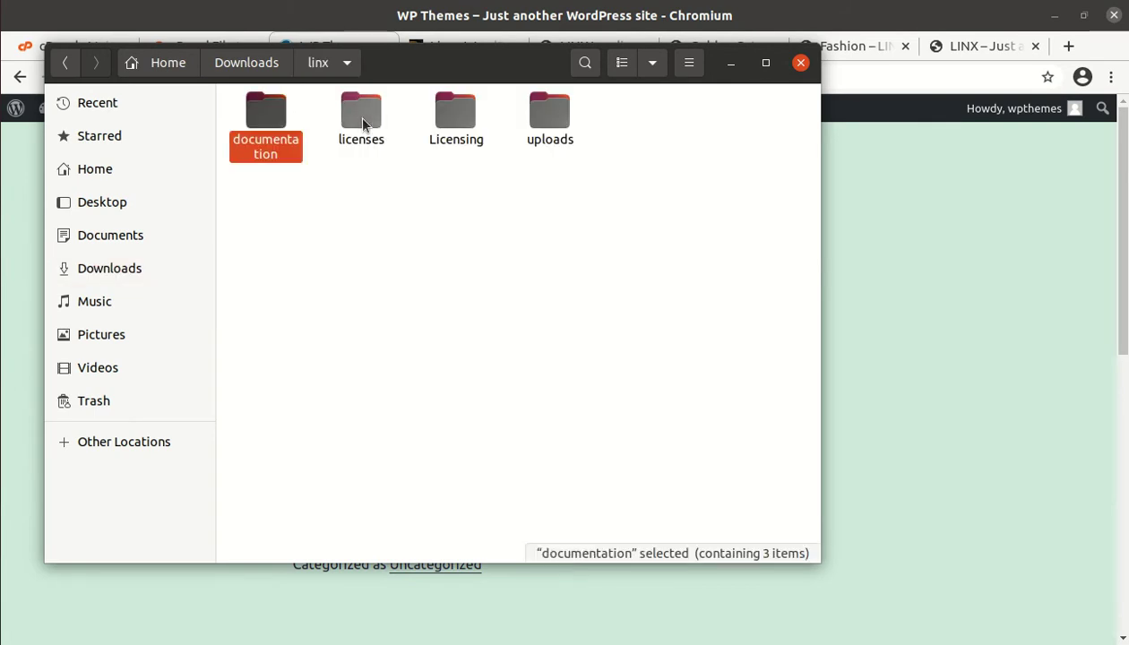
left_click(362, 124)
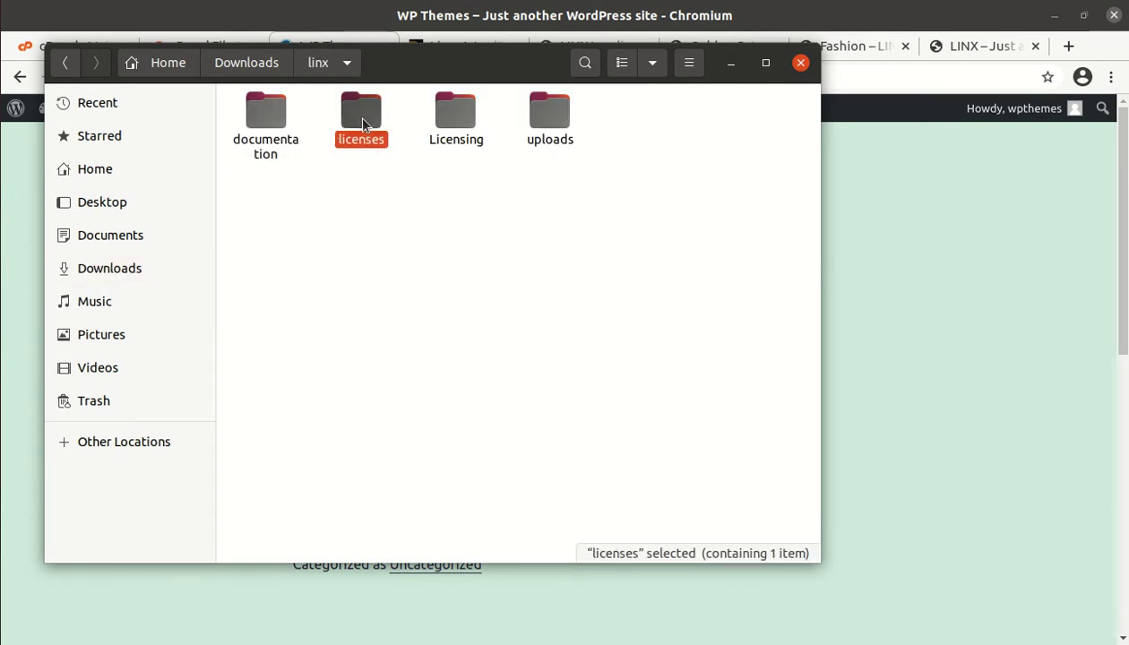
left_click(454, 127)
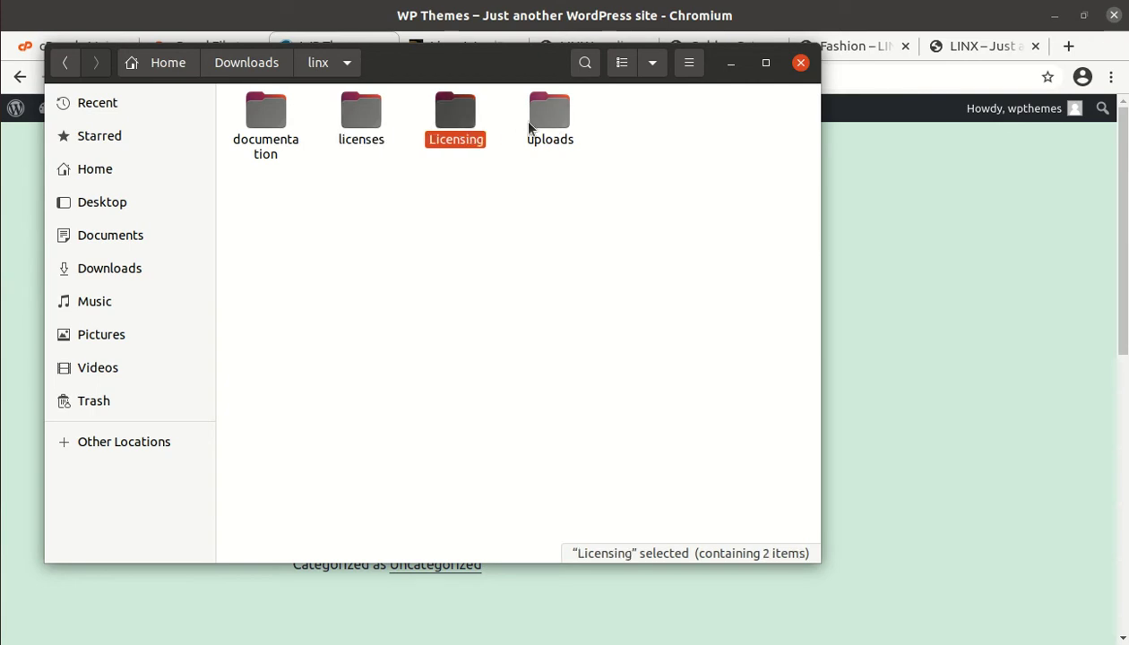
Step: Inspect the contents of the licenses and Licensing folders inside the linx folder
double_click(363, 121)
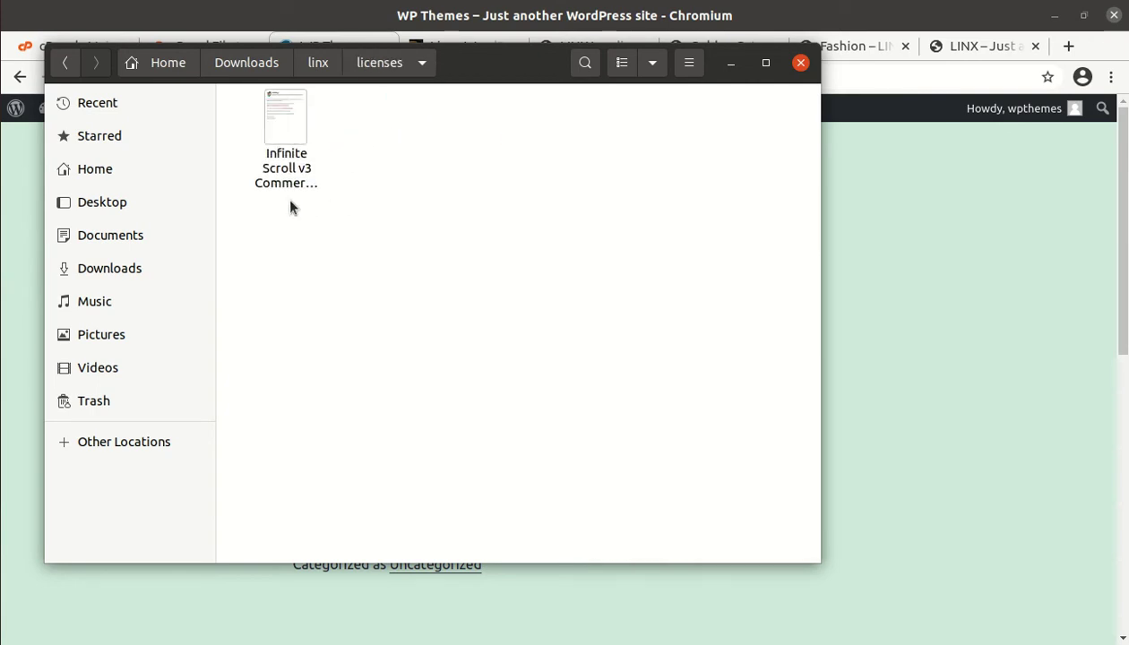
left_click(285, 173)
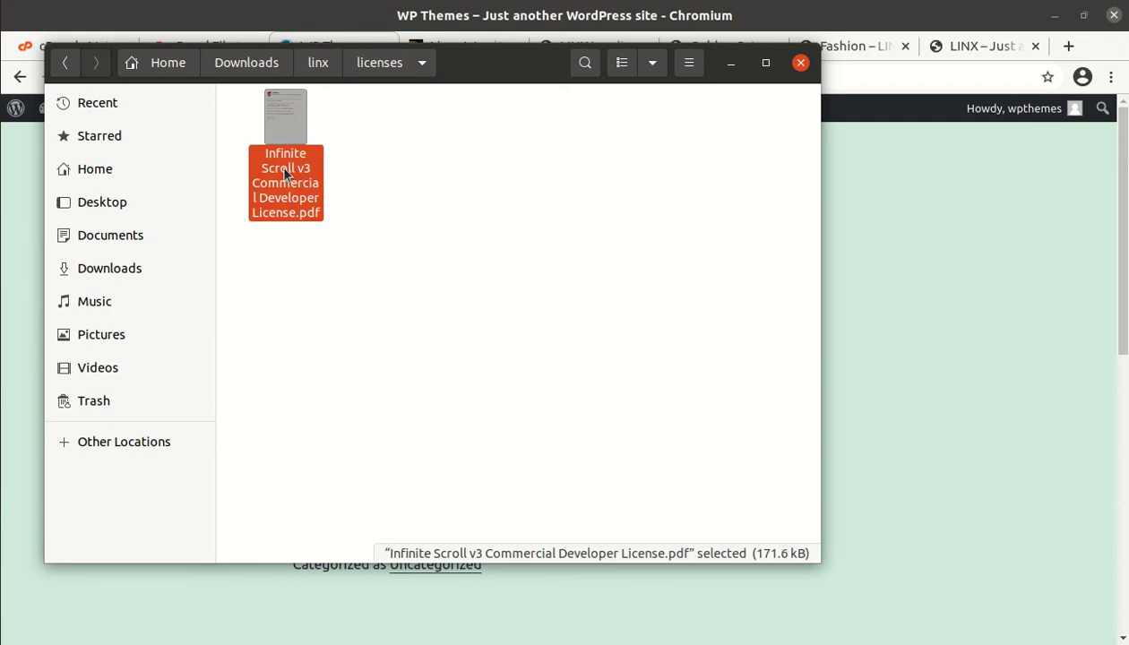
left_click(323, 63)
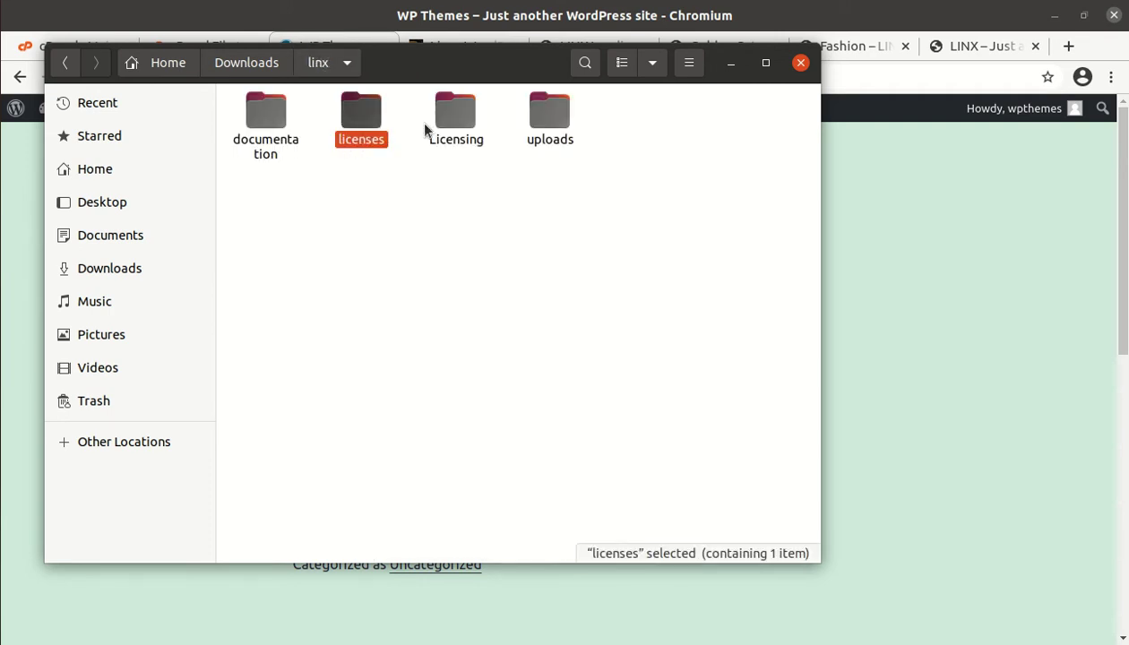
double_click(449, 110)
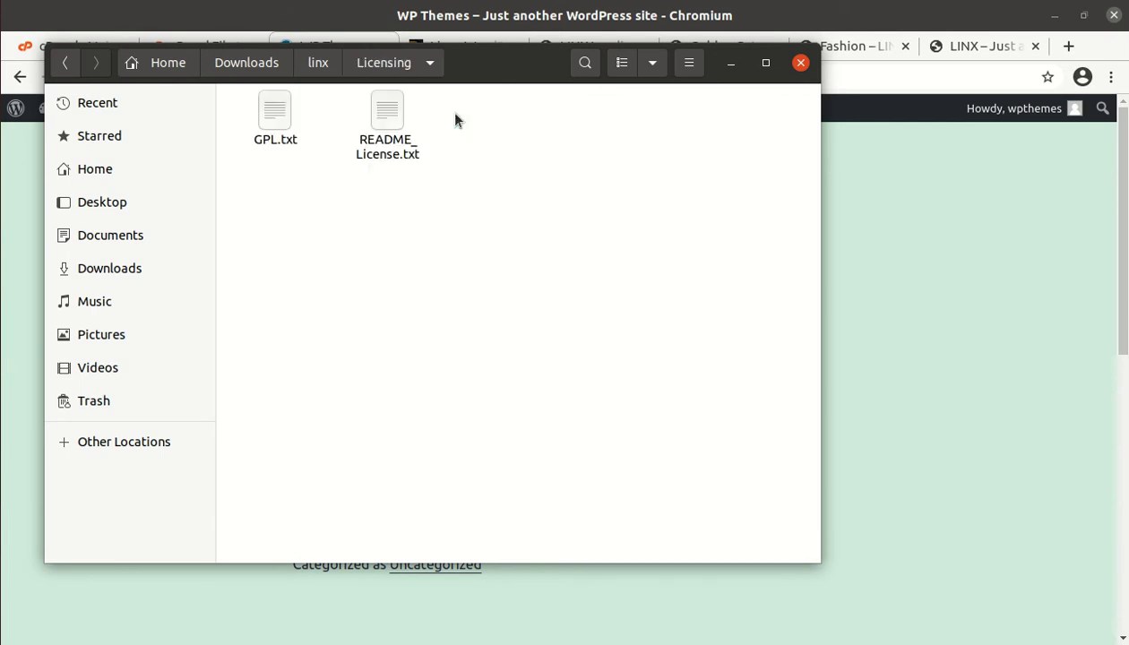
Step: Open the uploads folder inside linx, check the linx.zip and linx-child.zip packages, and minimise the file manager
left_click(325, 70)
double_click(542, 114)
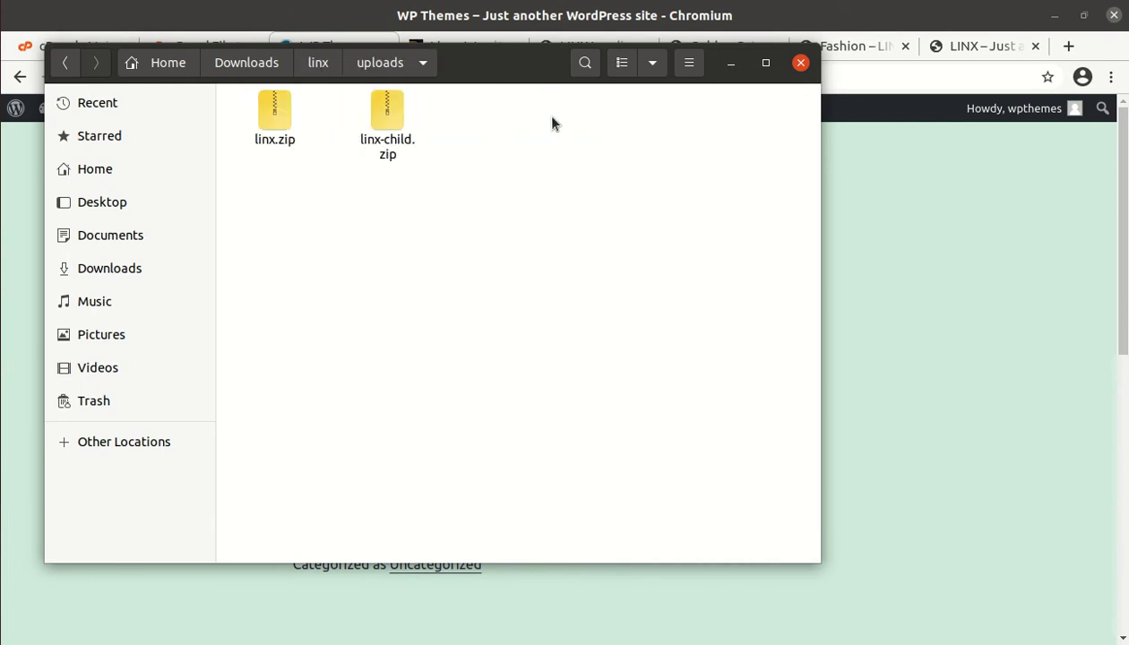
left_click(277, 122)
left_click(378, 136)
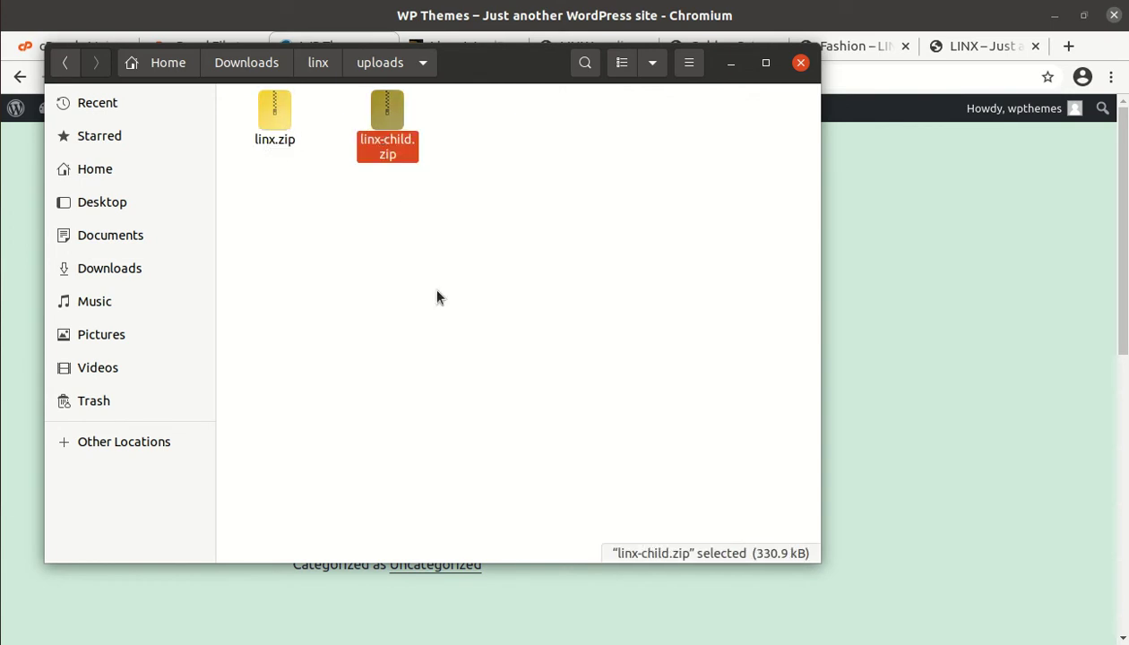
left_click(730, 65)
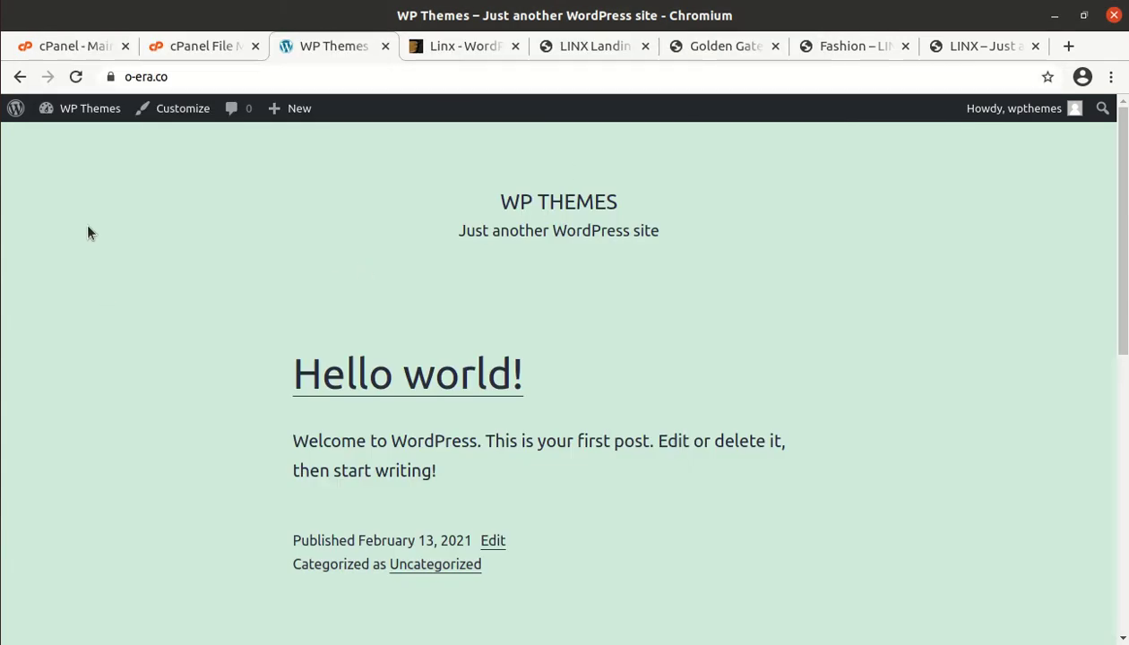
Step: Open the theme upload form on the WordPress site's Add Themes page
mouse_move(84, 115)
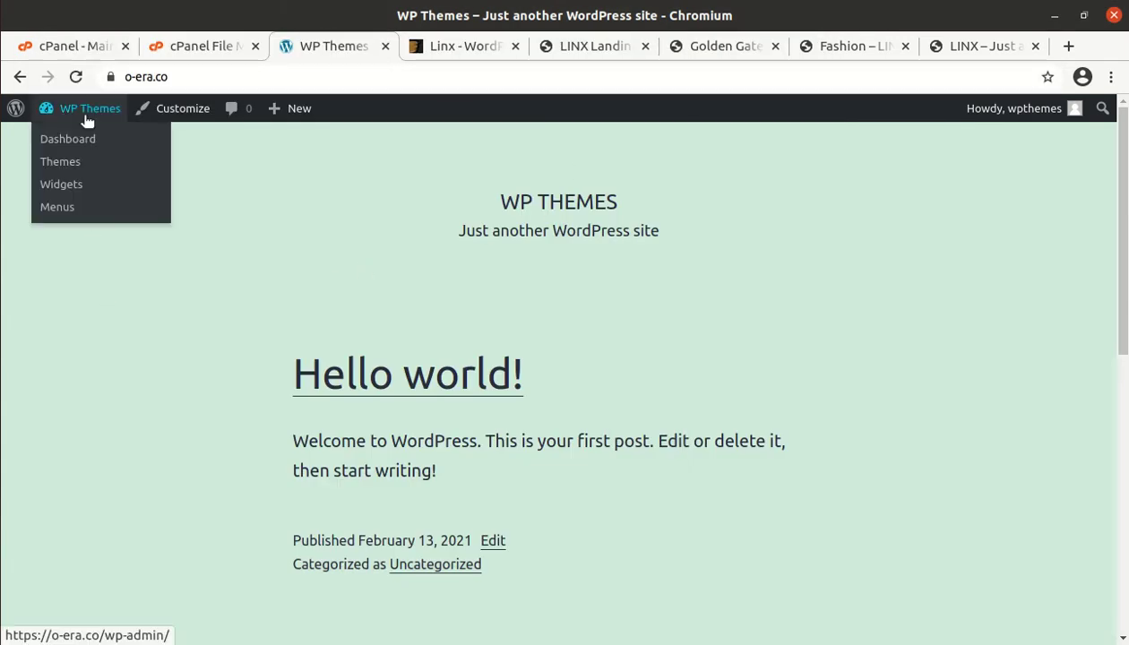
left_click(63, 168)
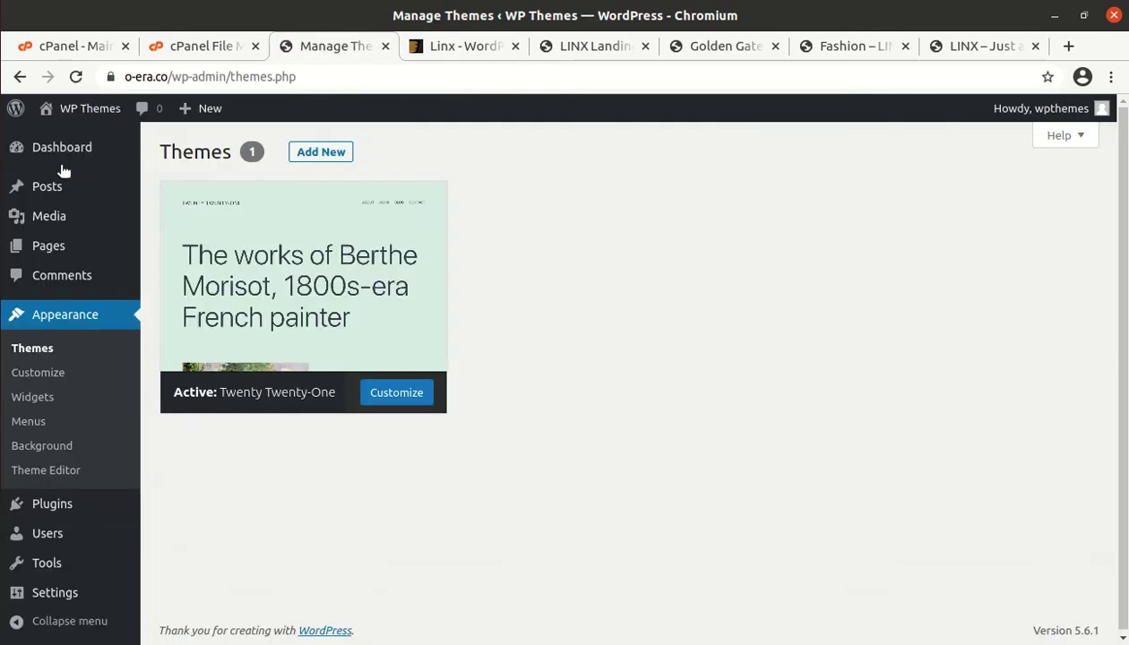
scroll(305, 249, "up", 1)
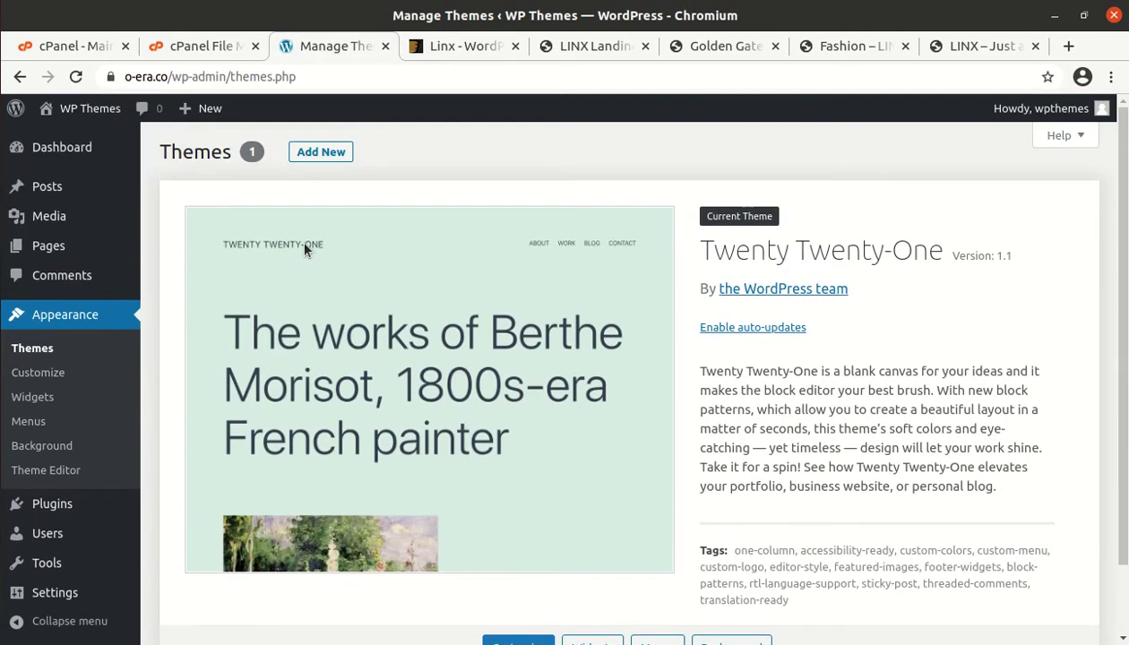
left_click(309, 153)
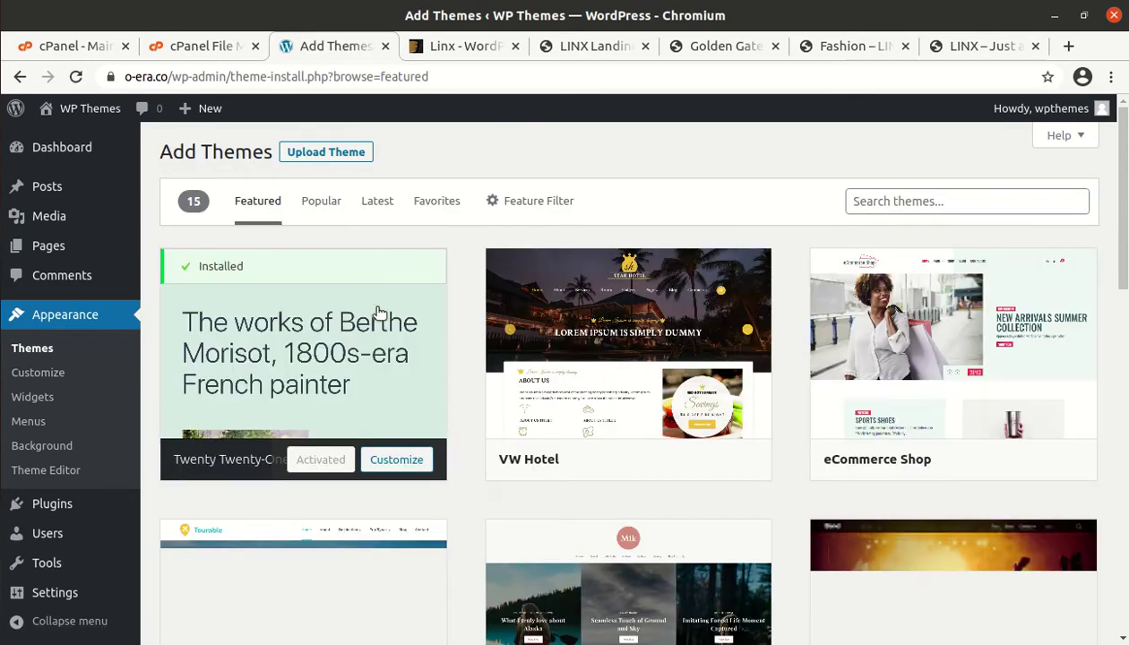
left_click(331, 156)
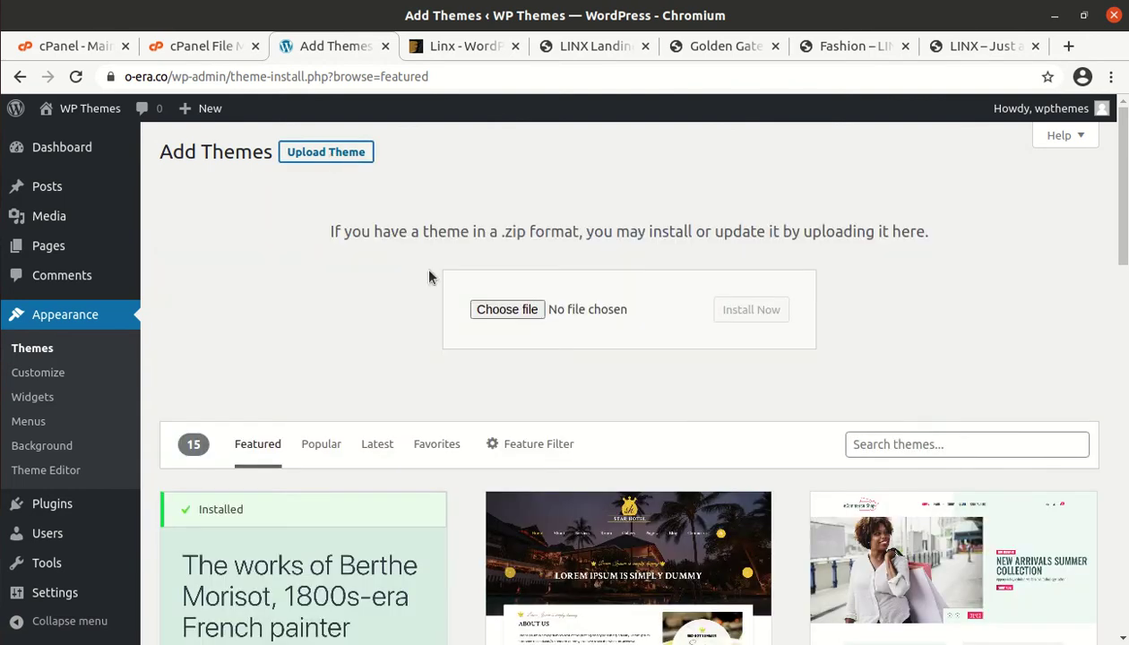
left_click(506, 309)
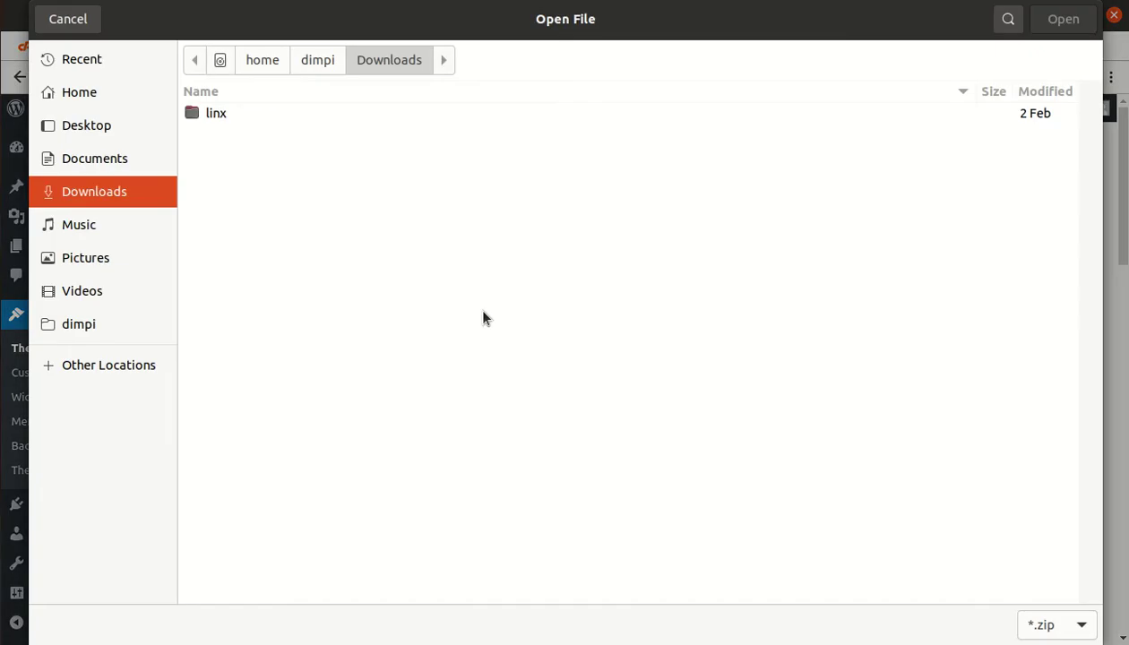
double_click(218, 126)
double_click(225, 171)
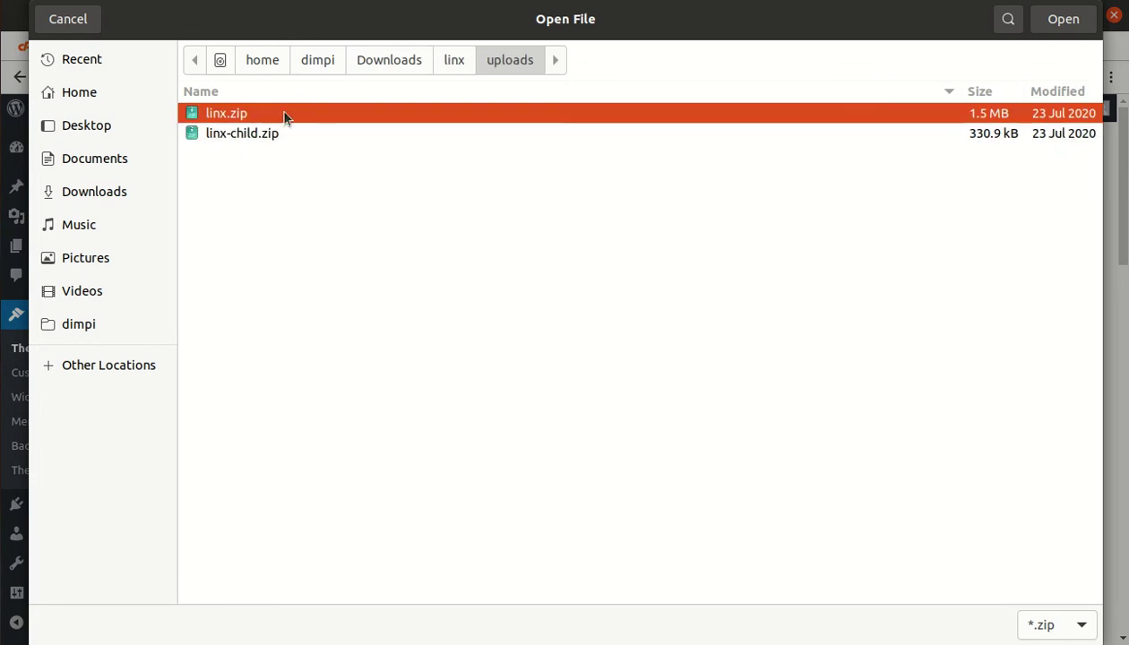
left_click(79, 31)
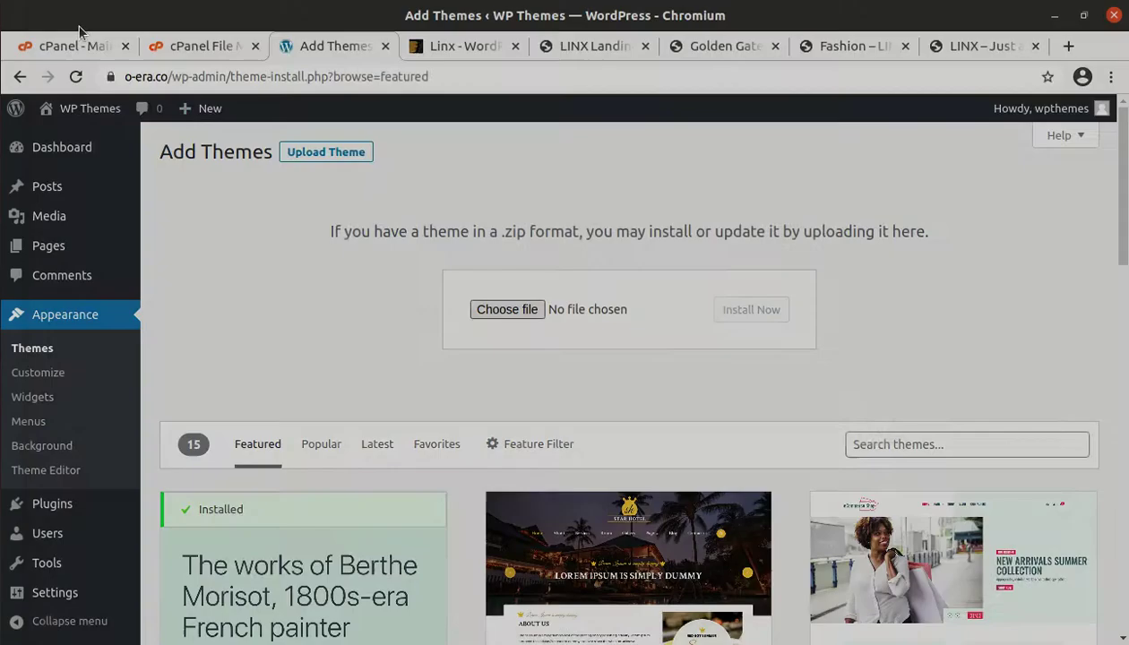
Step: Switch to cPanel File Manager and open the o-era.co/wp-content/themes folder
left_click(211, 56)
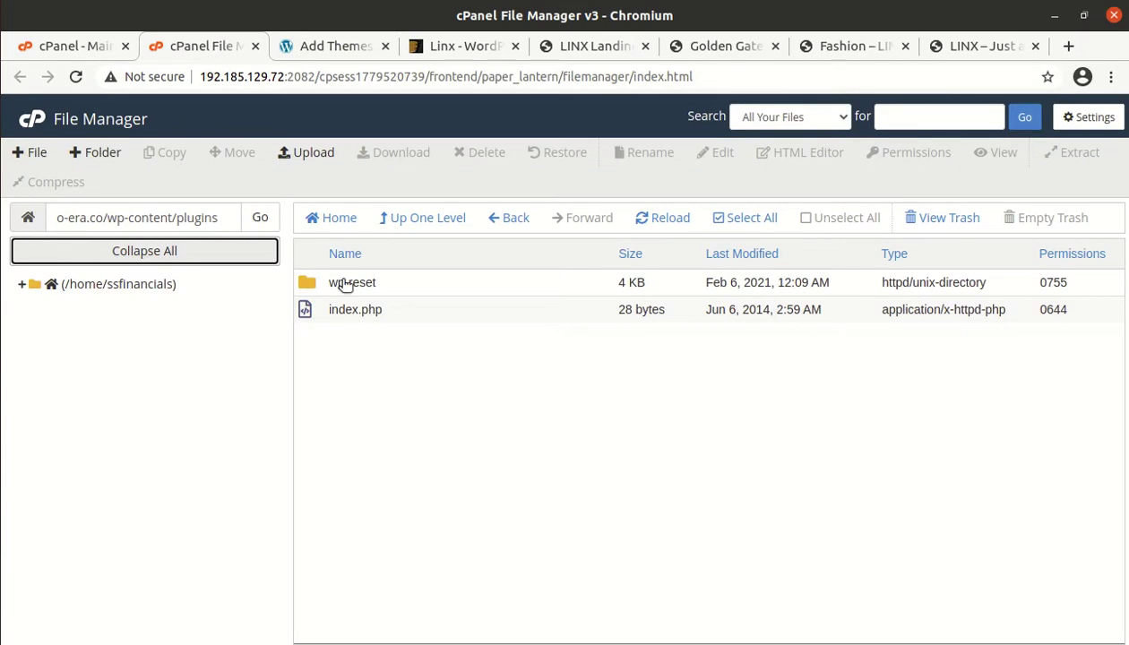
left_click(412, 226)
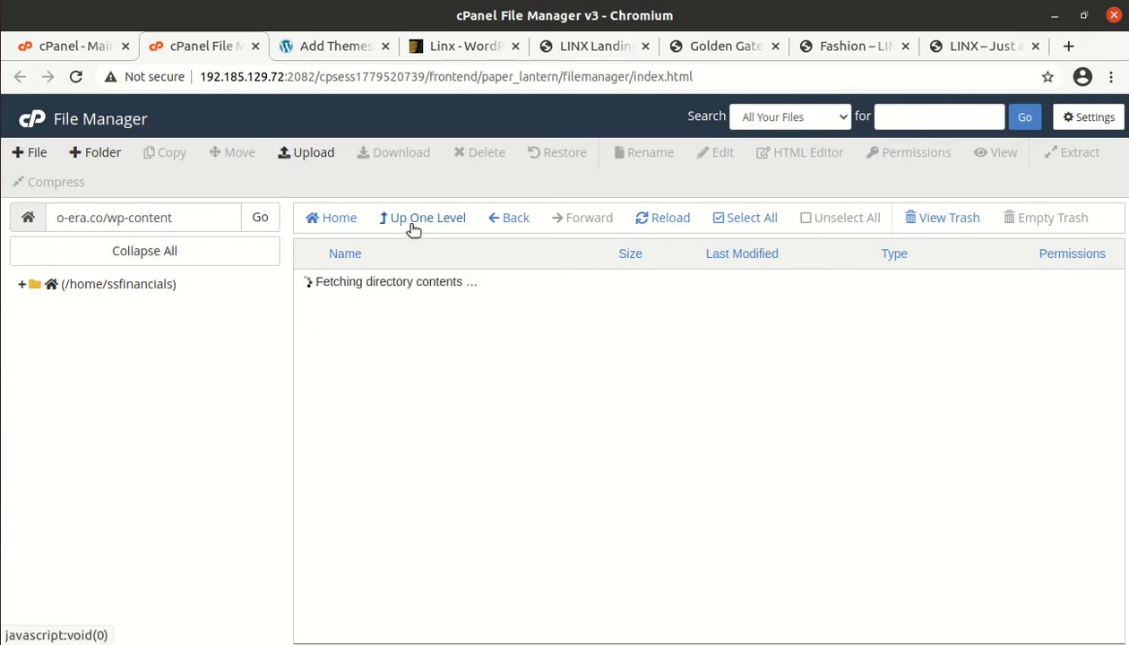
double_click(432, 314)
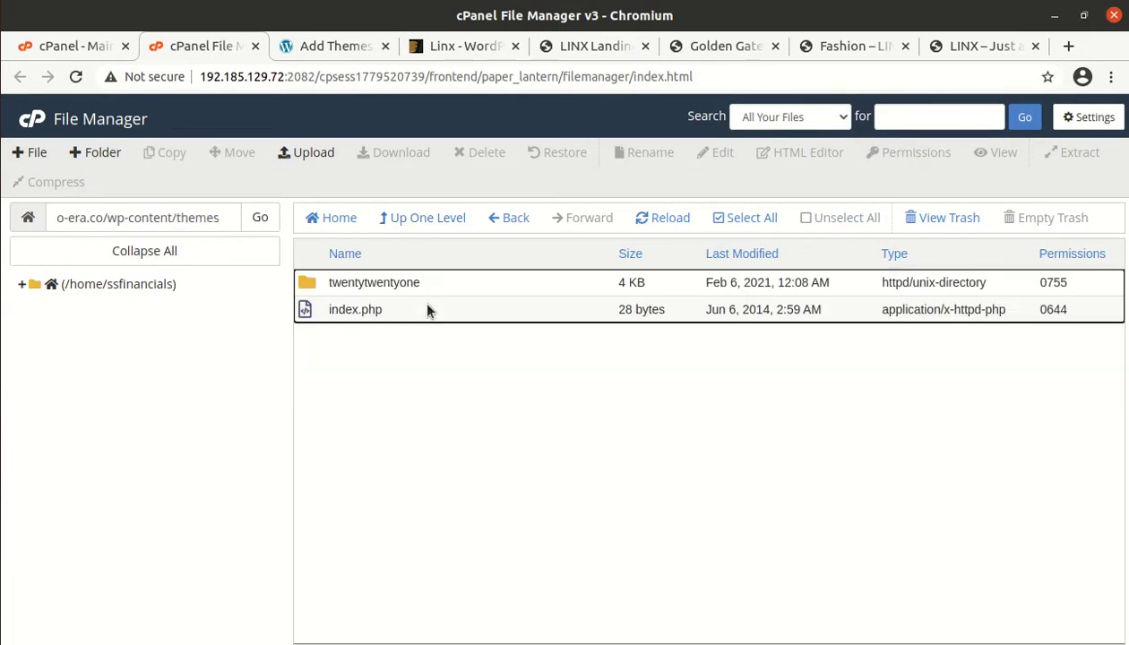
Step: Upload linx.zip from the Downloads/linx/uploads folder to the server's themes folder and close the finished upload page
left_click(306, 152)
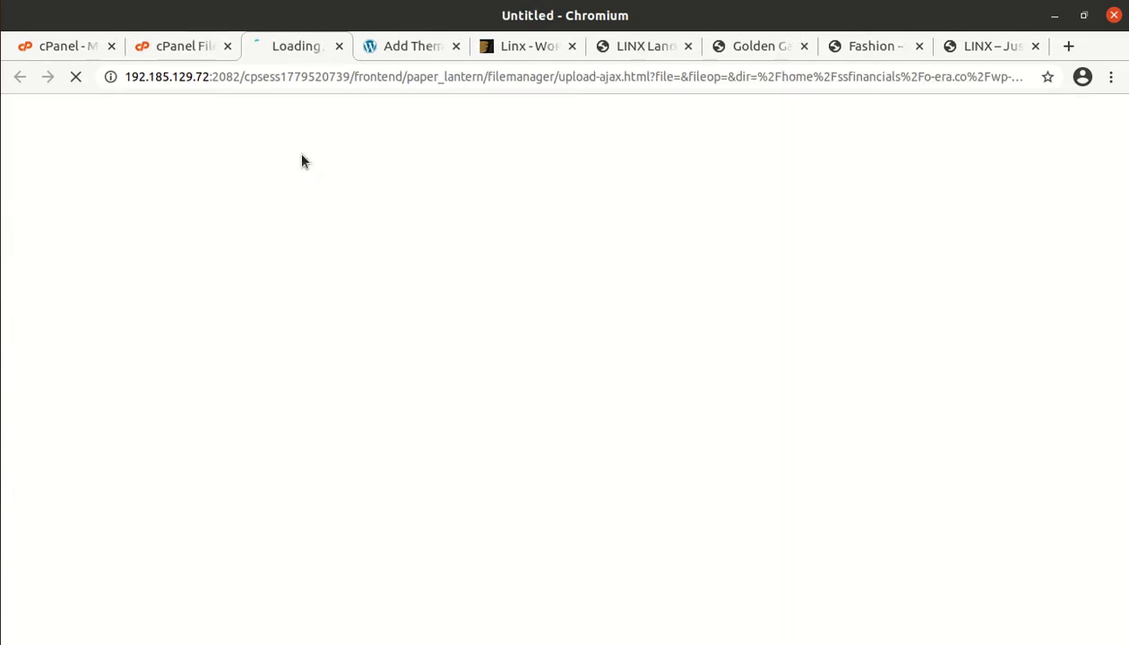
left_click(539, 398)
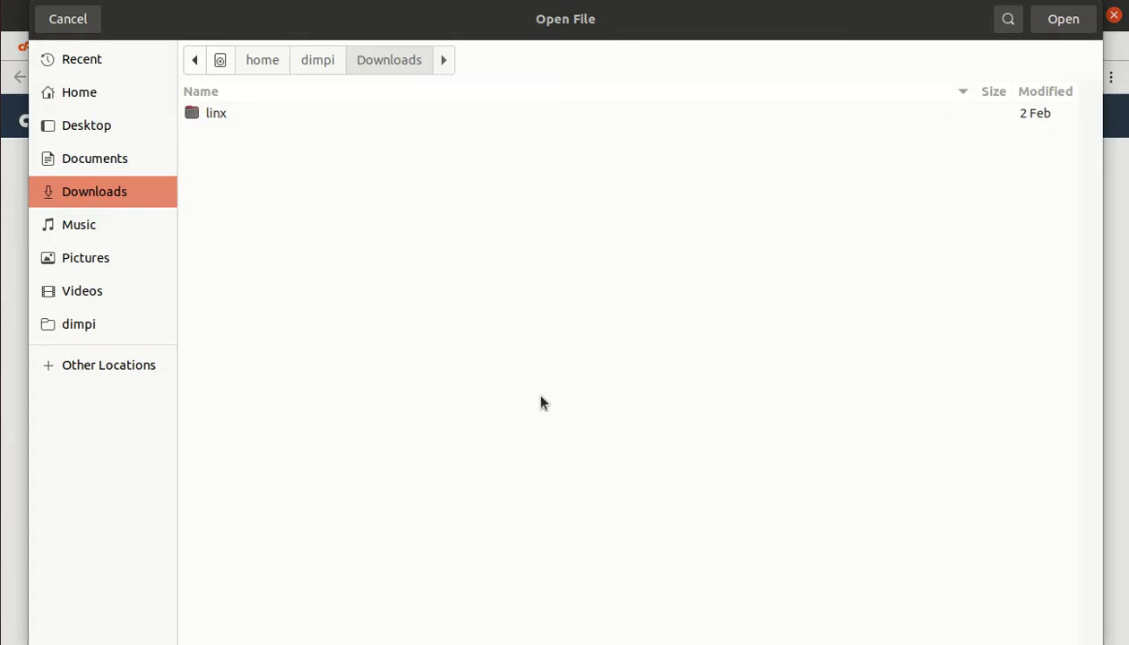
double_click(216, 113)
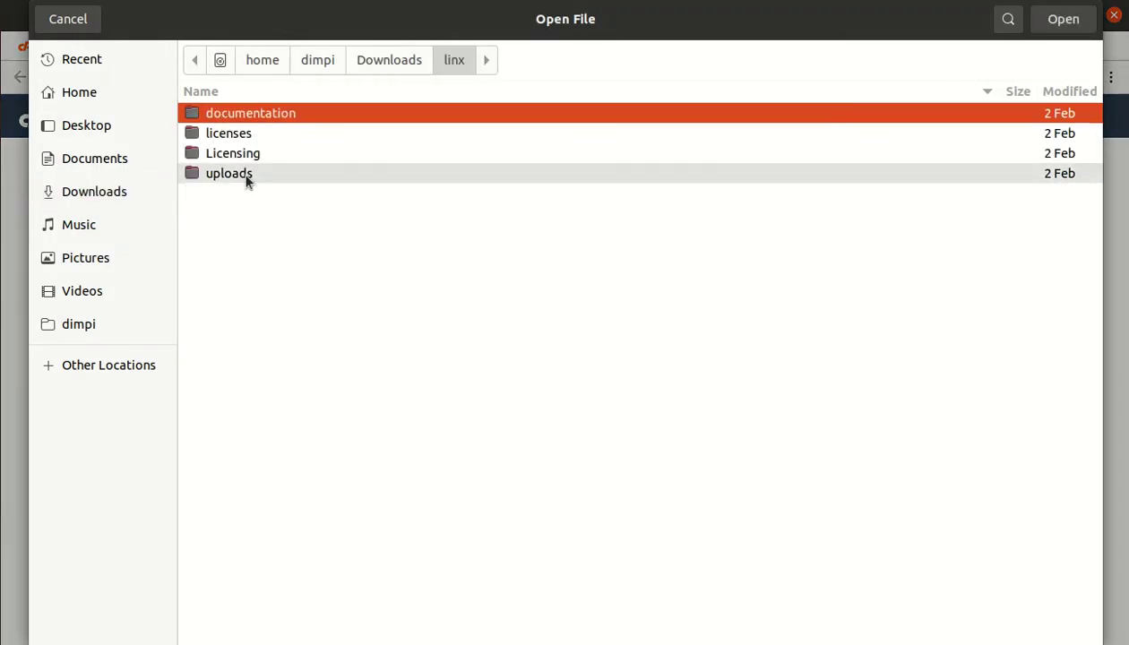
double_click(248, 172)
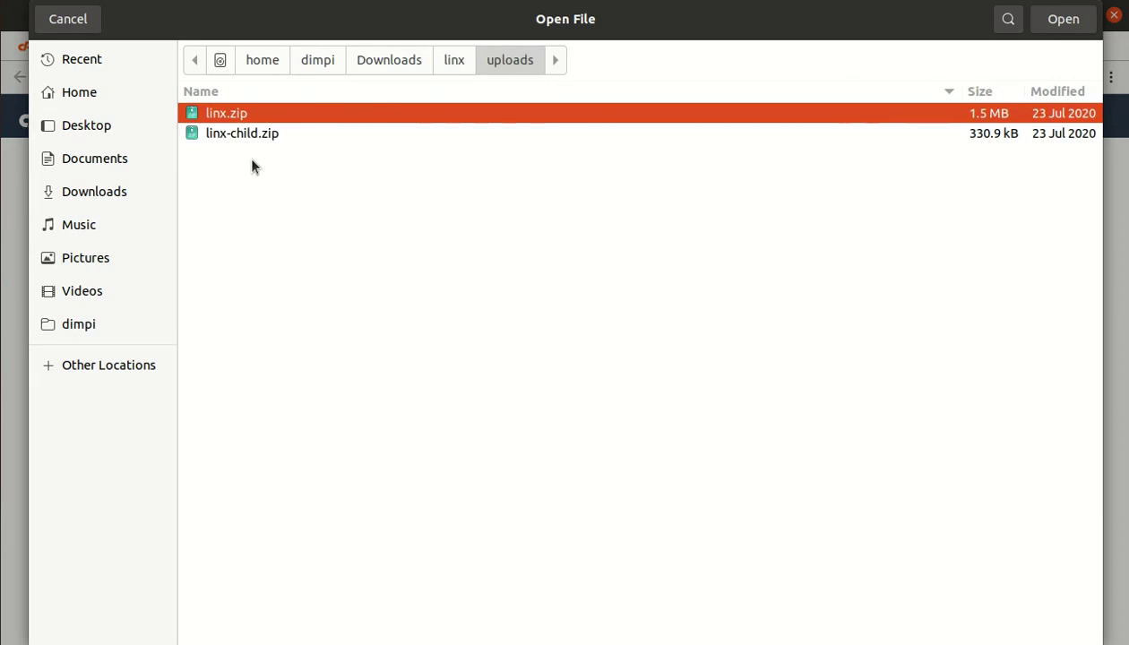
left_click(1065, 18)
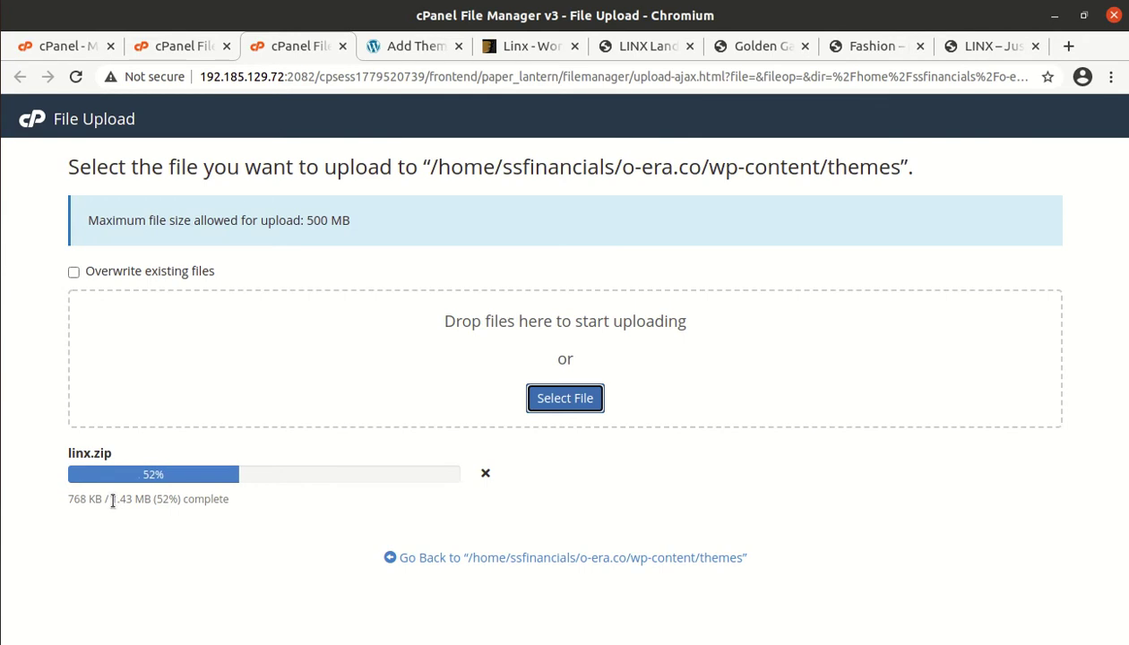
left_click_drag(68, 500, 142, 504)
left_click(149, 549)
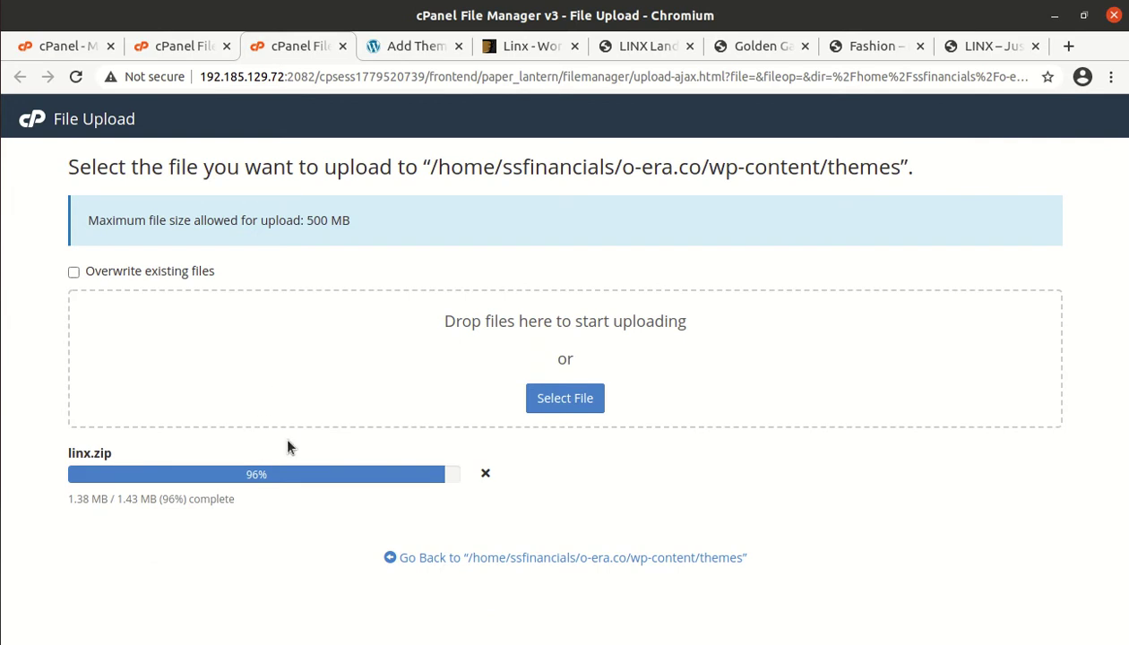
left_click(415, 44)
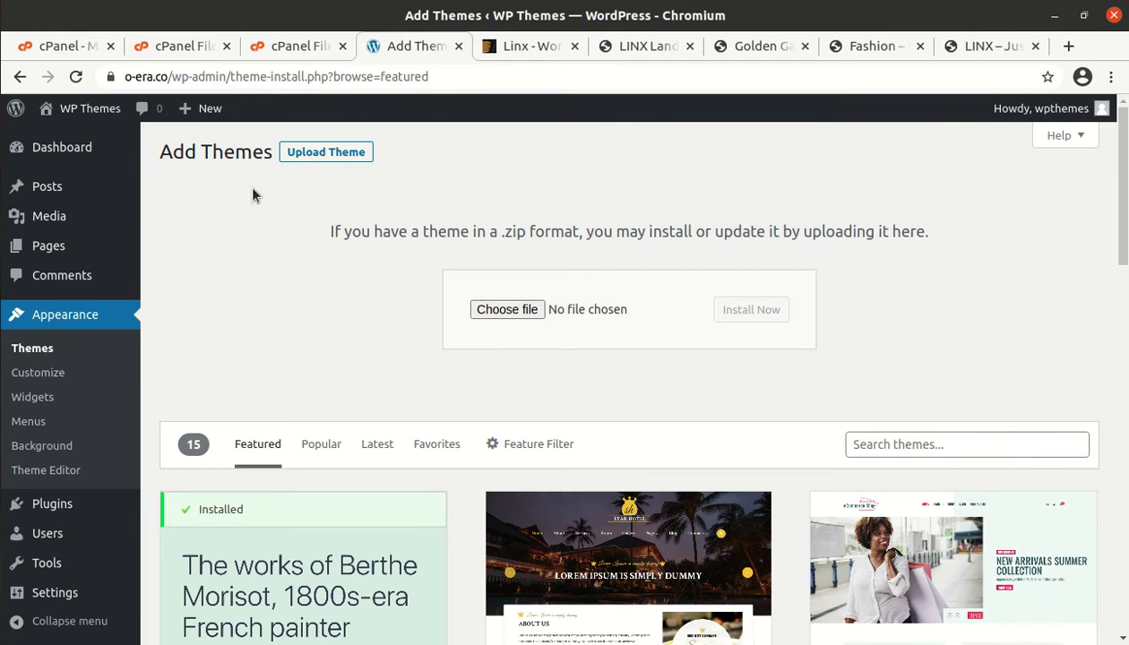
left_click(280, 49)
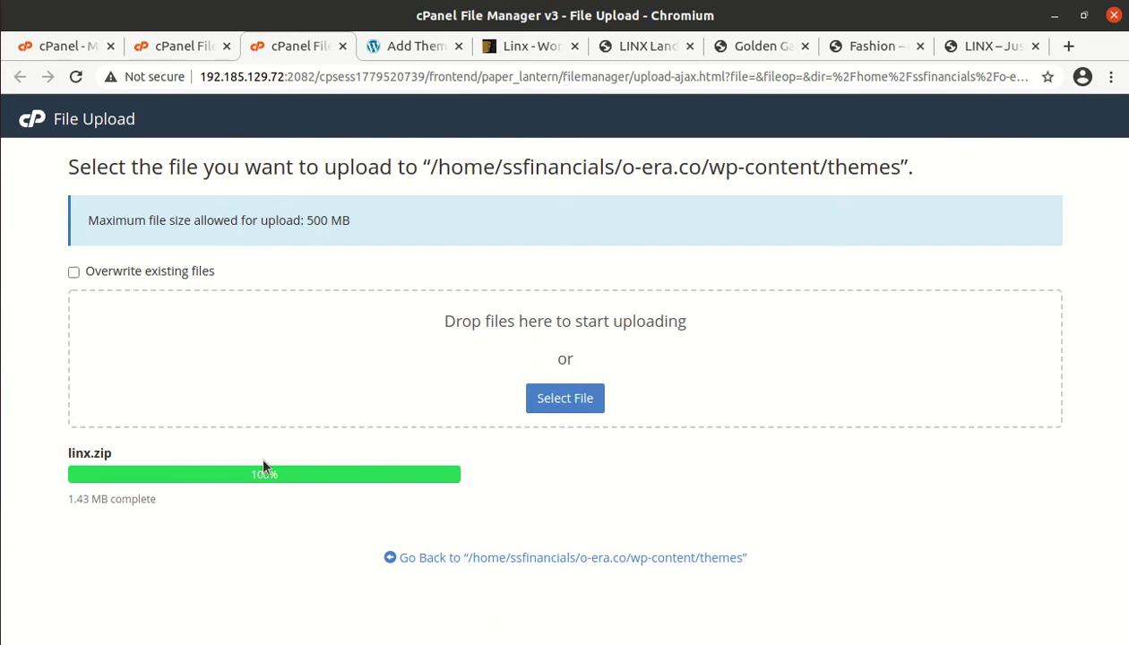
key("ctrl+Tab")
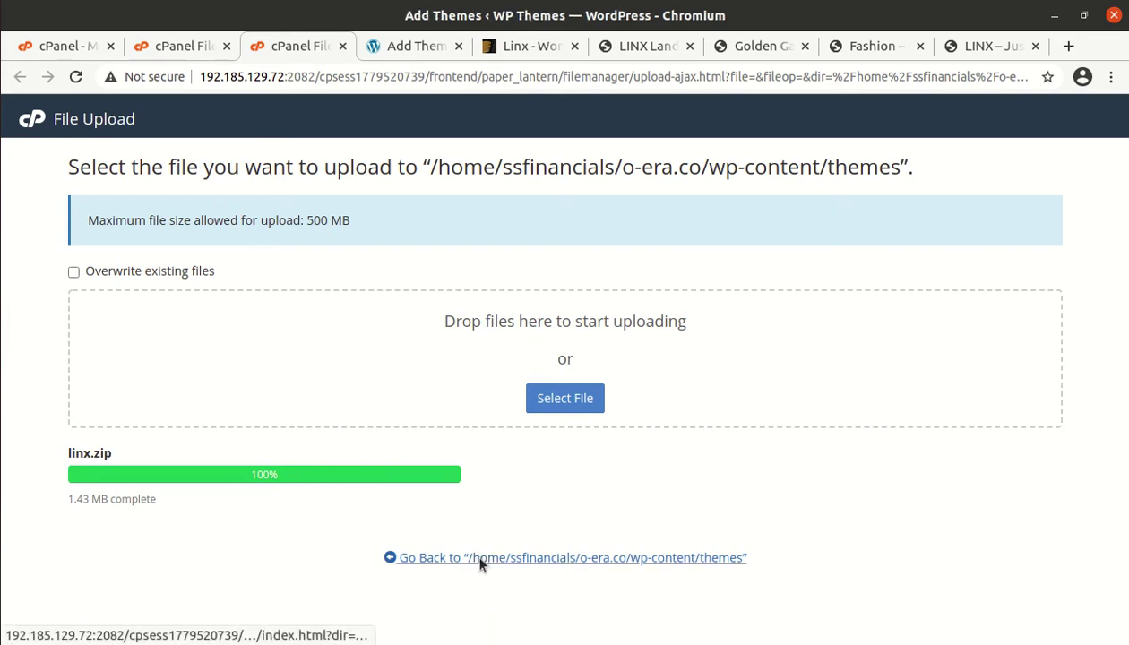
key("ctrl+w")
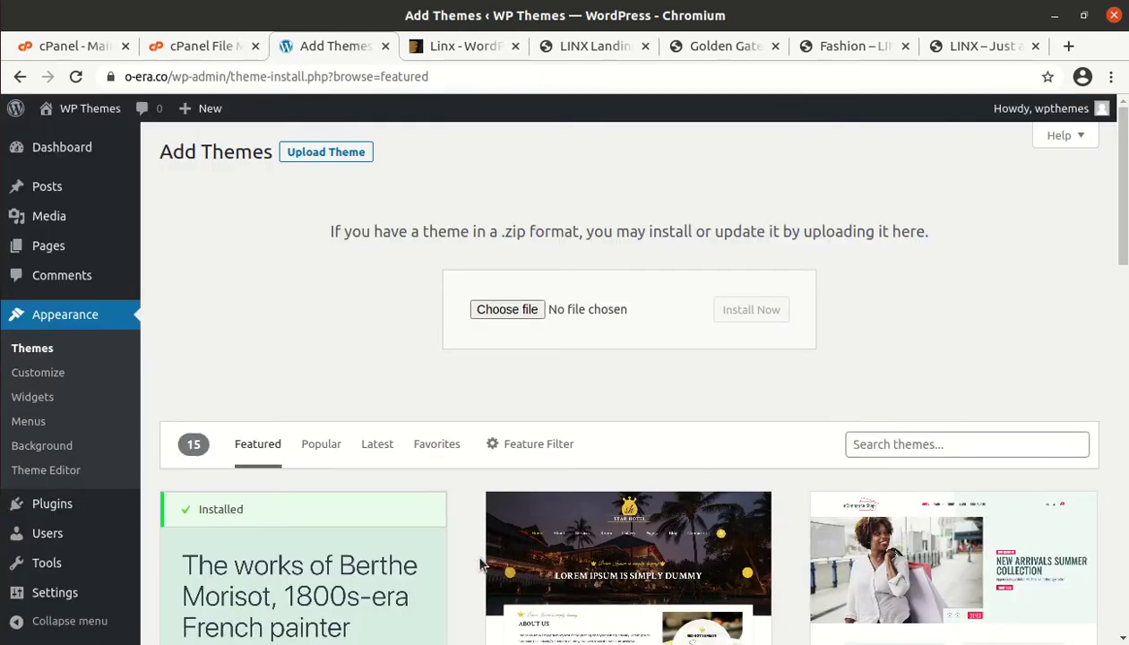
Step: Extract linx.zip in the o-era.co/wp-content/themes folder and reload the file listing
left_click(219, 50)
left_click(424, 348)
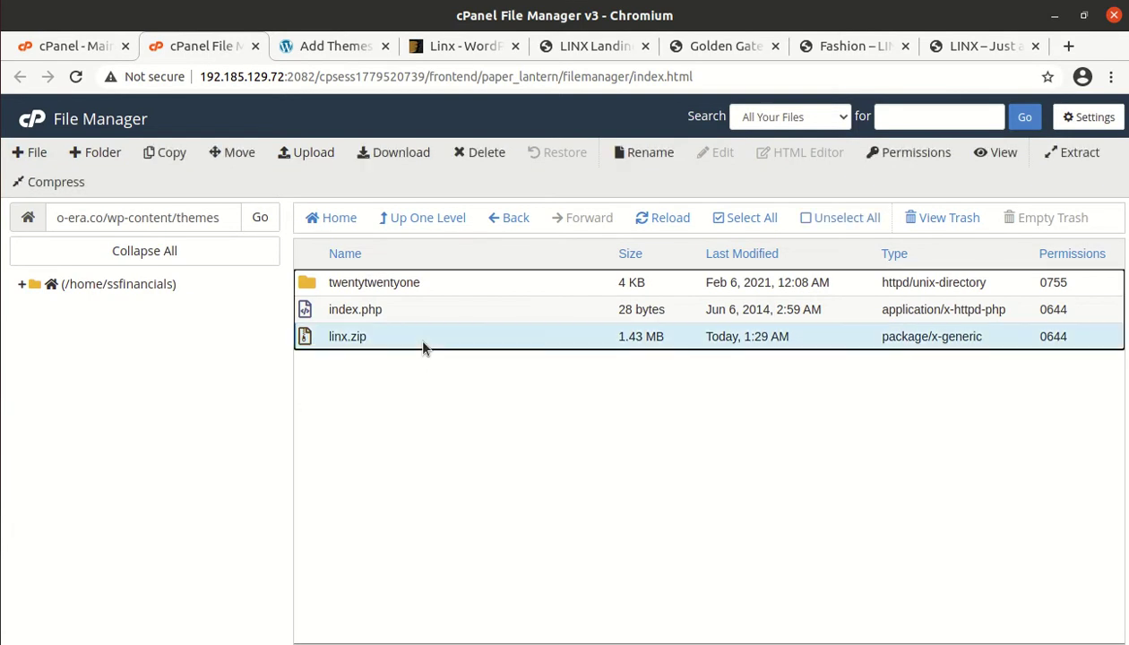
right_click(423, 342)
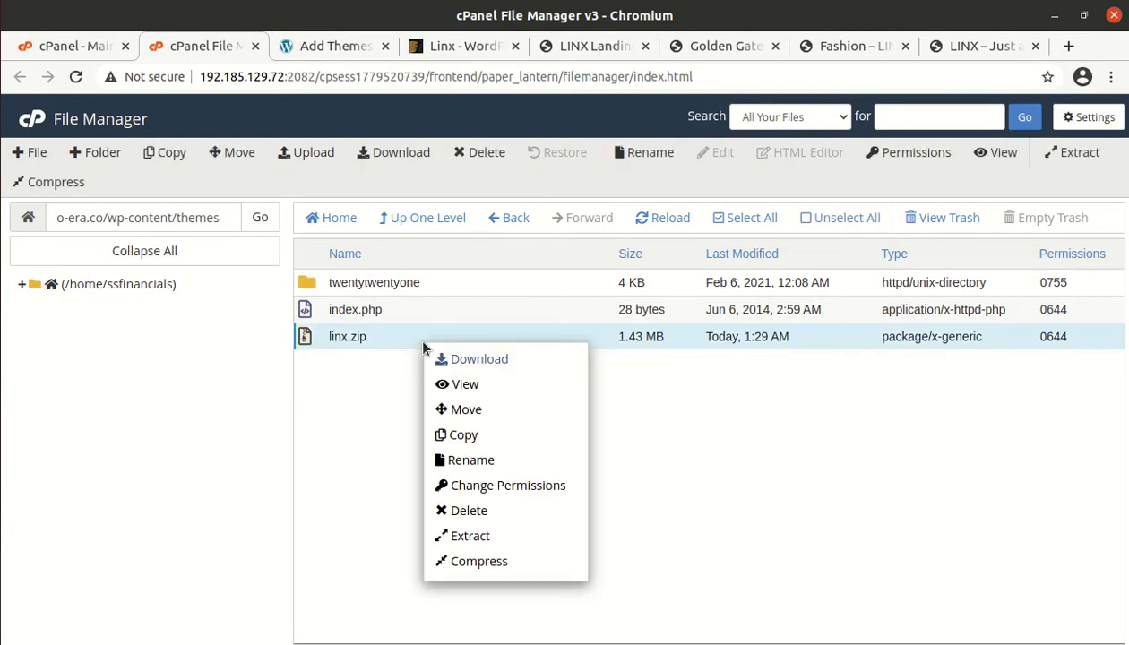
left_click(466, 537)
left_click(638, 456)
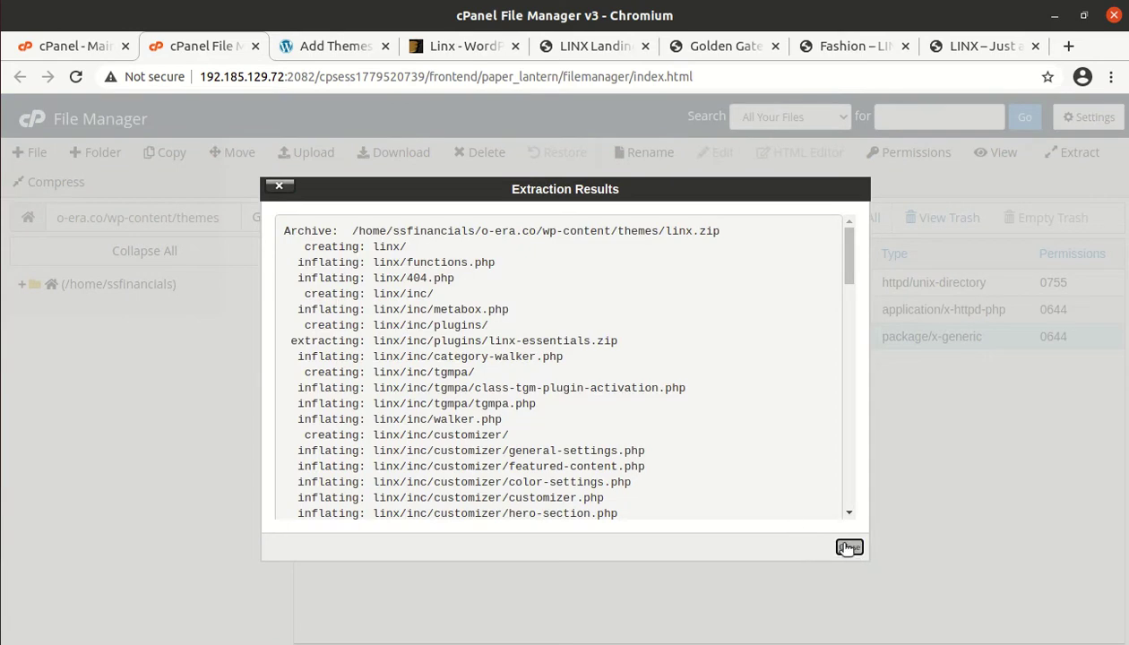
left_click(844, 544)
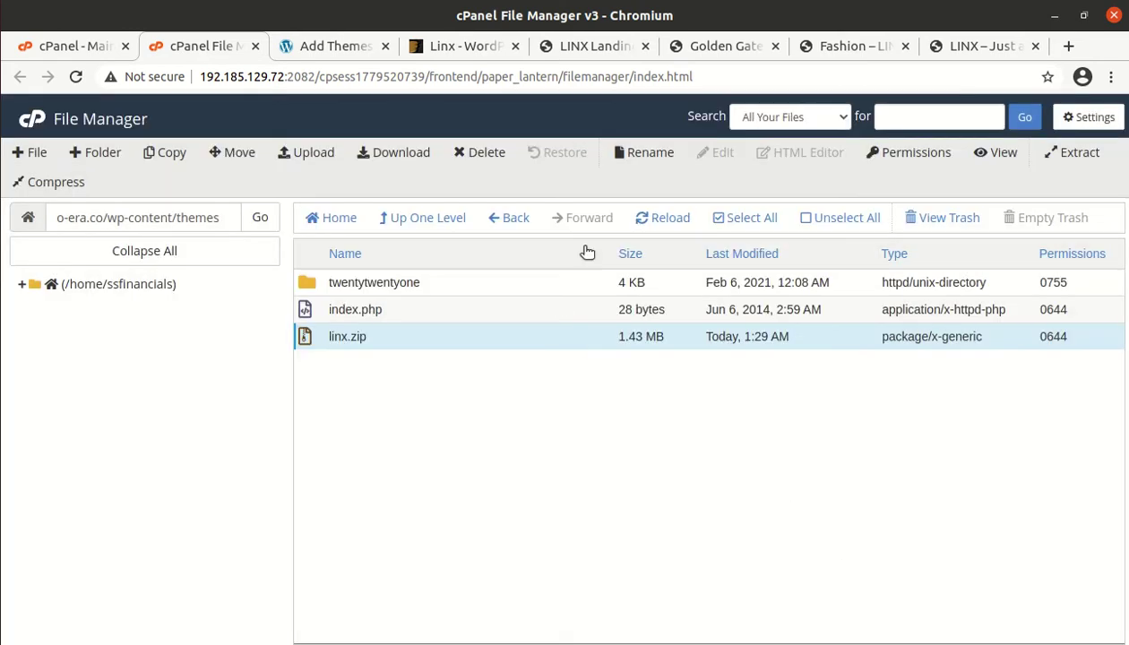
left_click(647, 224)
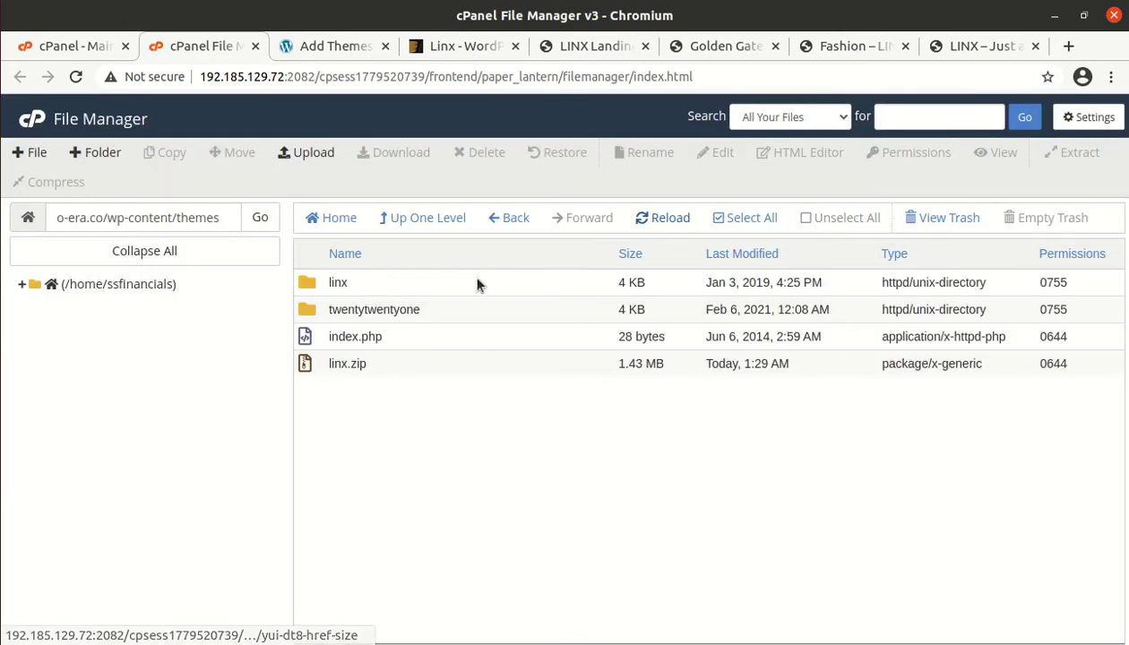
Step: Inspect the files inside the extracted linx folder and return to the themes folder
left_click(472, 285)
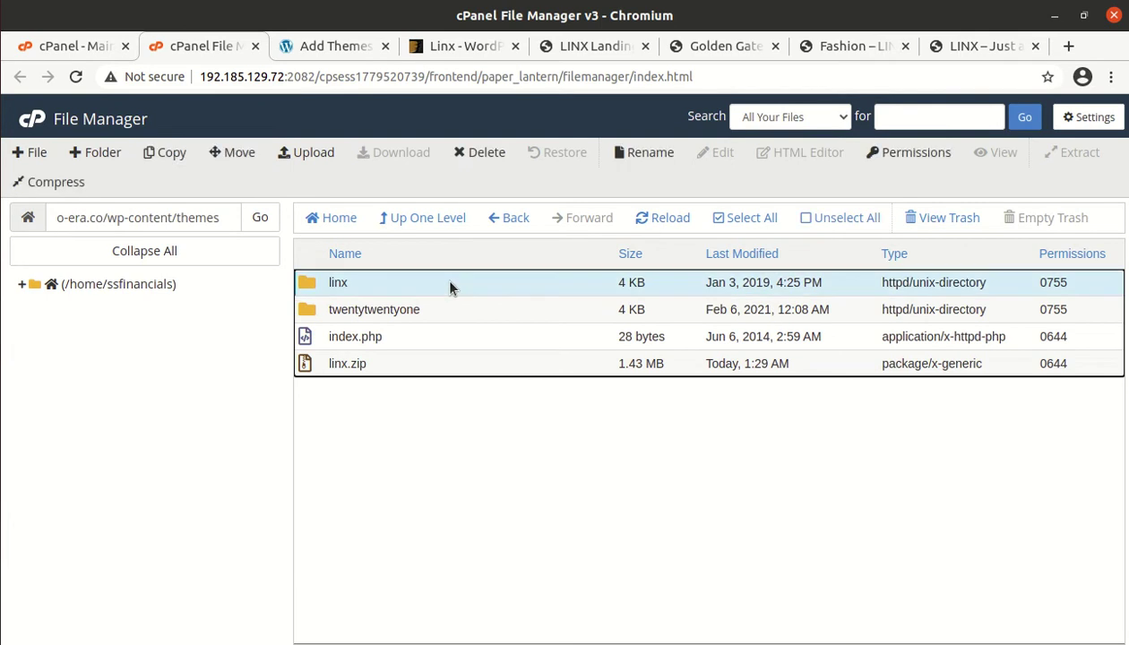
double_click(451, 285)
left_click(405, 284)
left_click(400, 311)
left_click(401, 363)
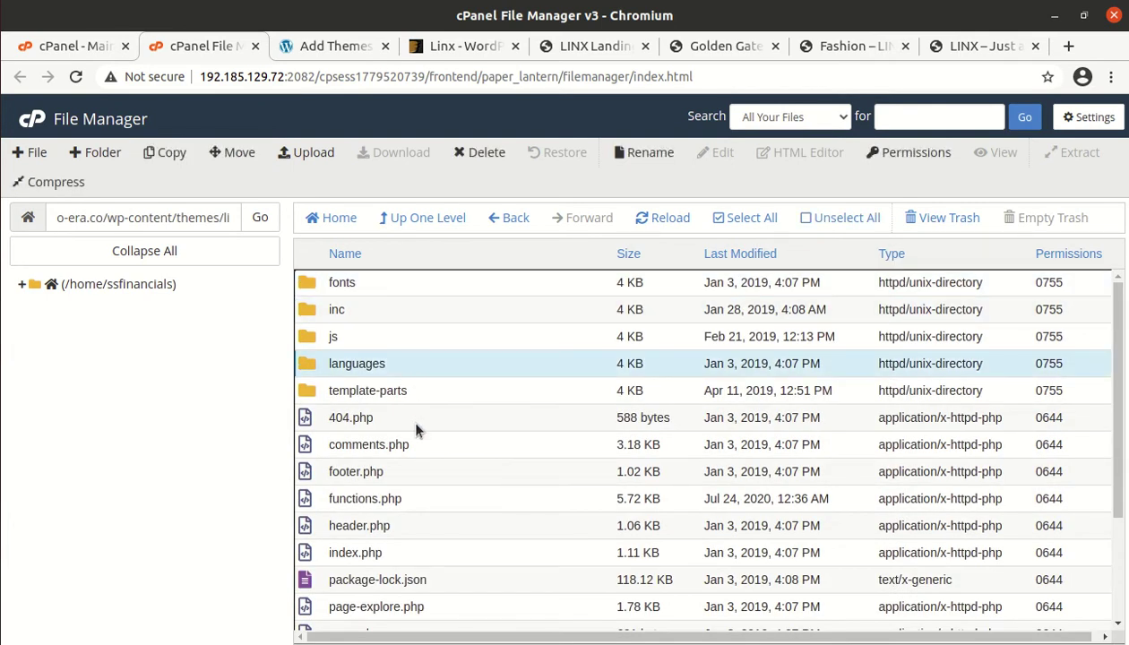
left_click(414, 219)
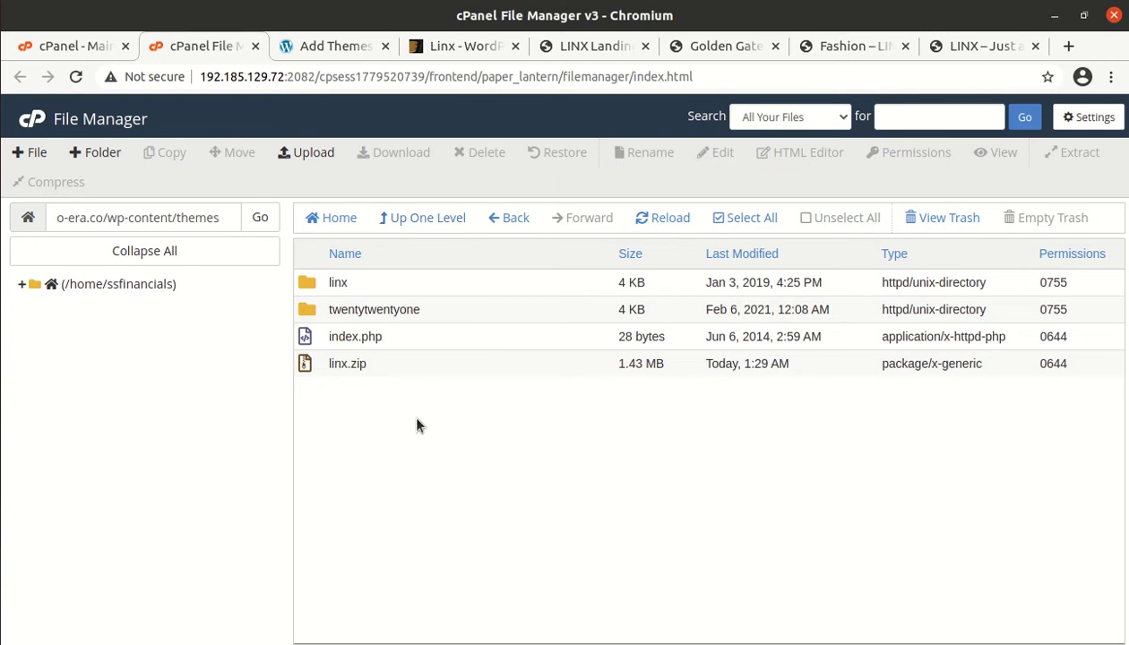
Step: Permanently delete linx.zip from the themes folder, skipping the trash
left_click(395, 364)
left_click(489, 154)
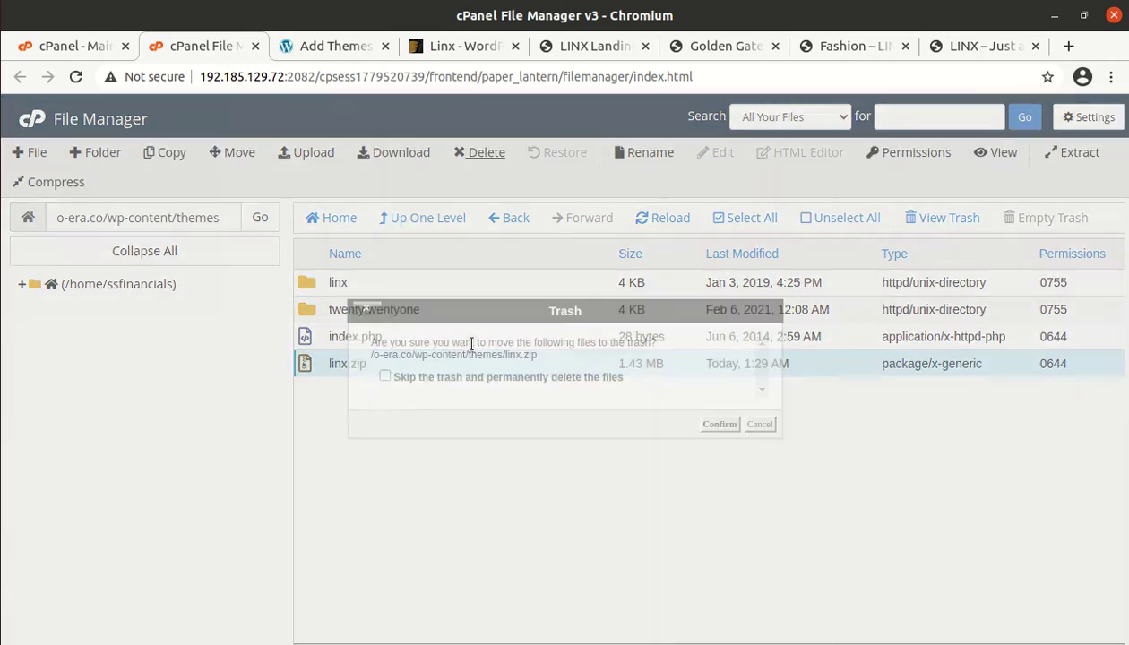
left_click(386, 376)
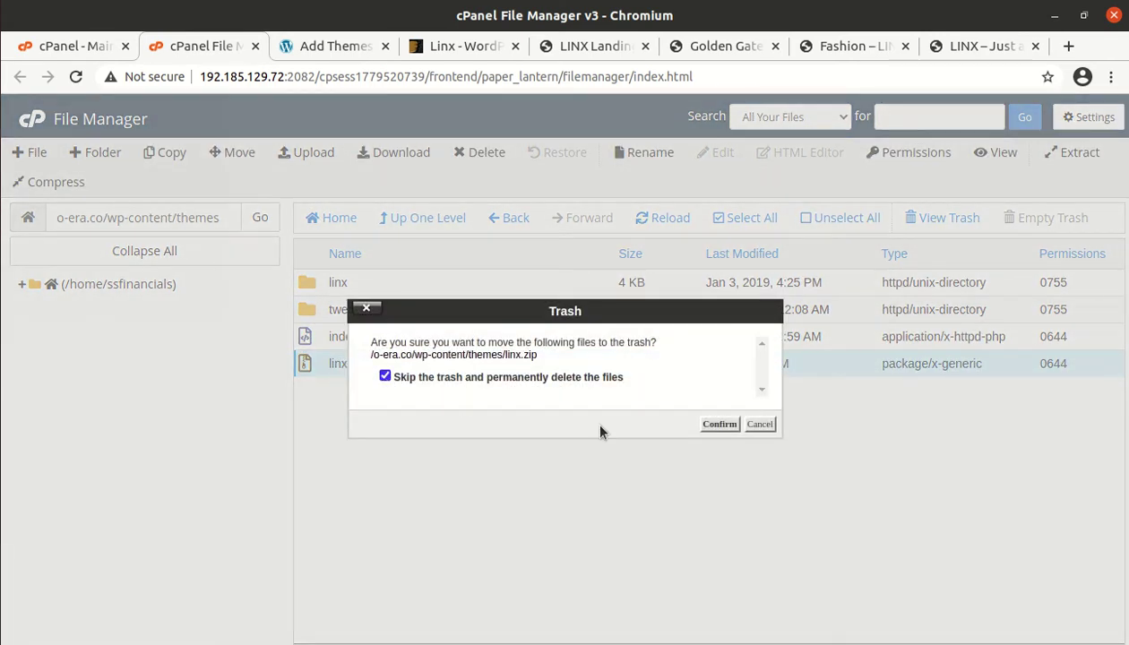
left_click(713, 425)
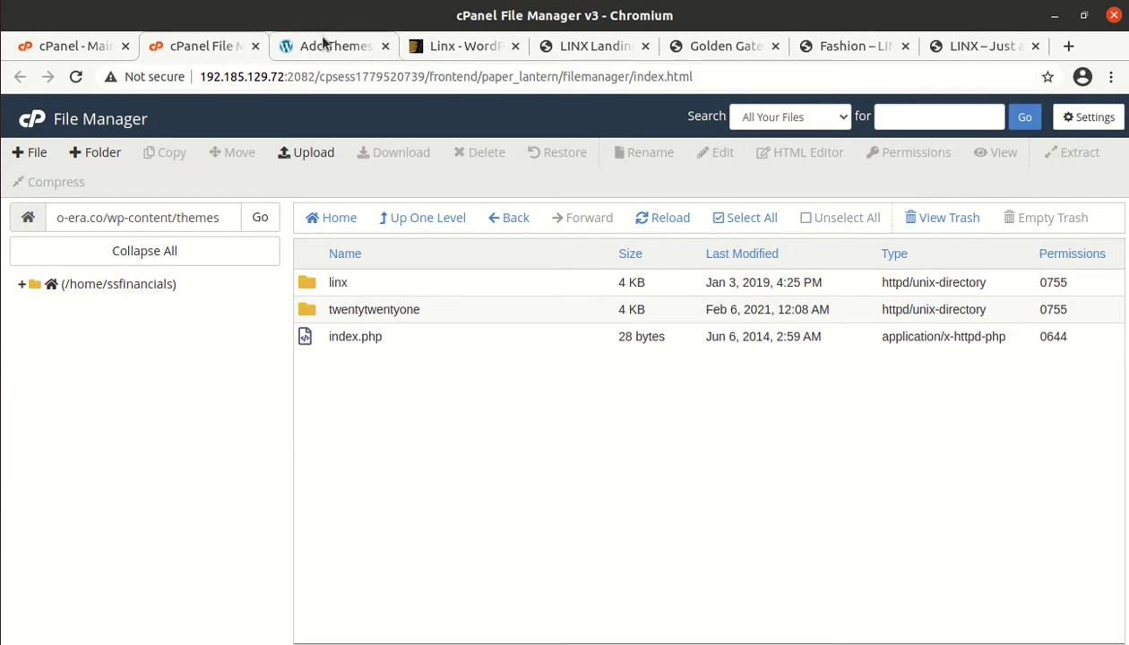
Step: Switch to the WordPress admin and open the Linx theme's details from the installed themes
left_click(324, 45)
left_click(47, 353)
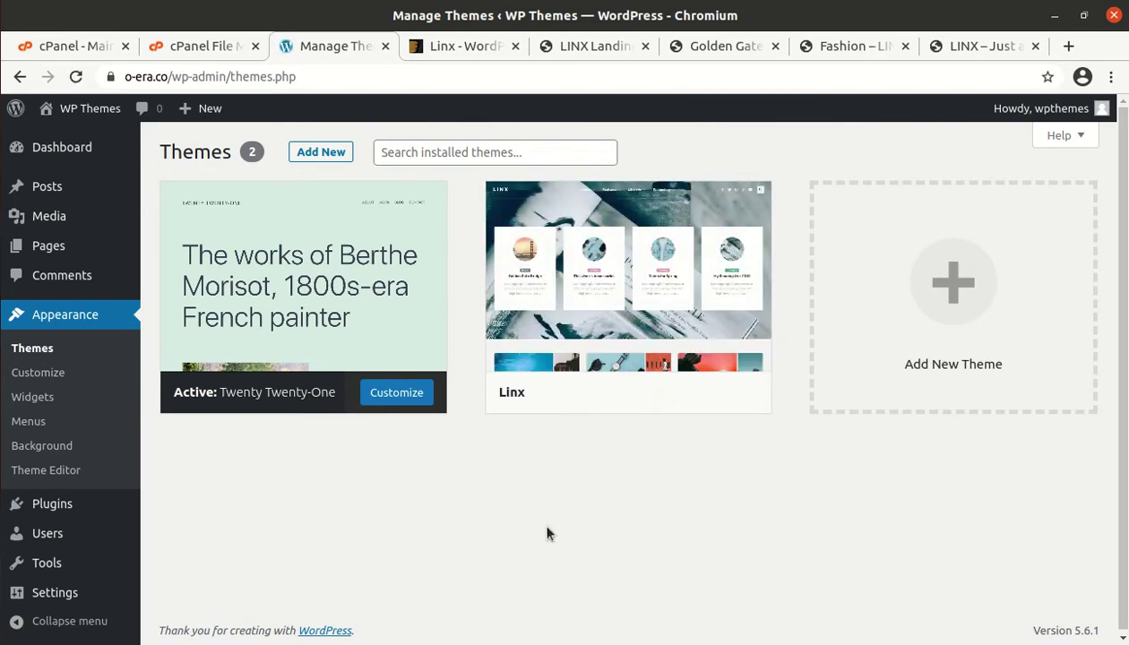
left_click(603, 296)
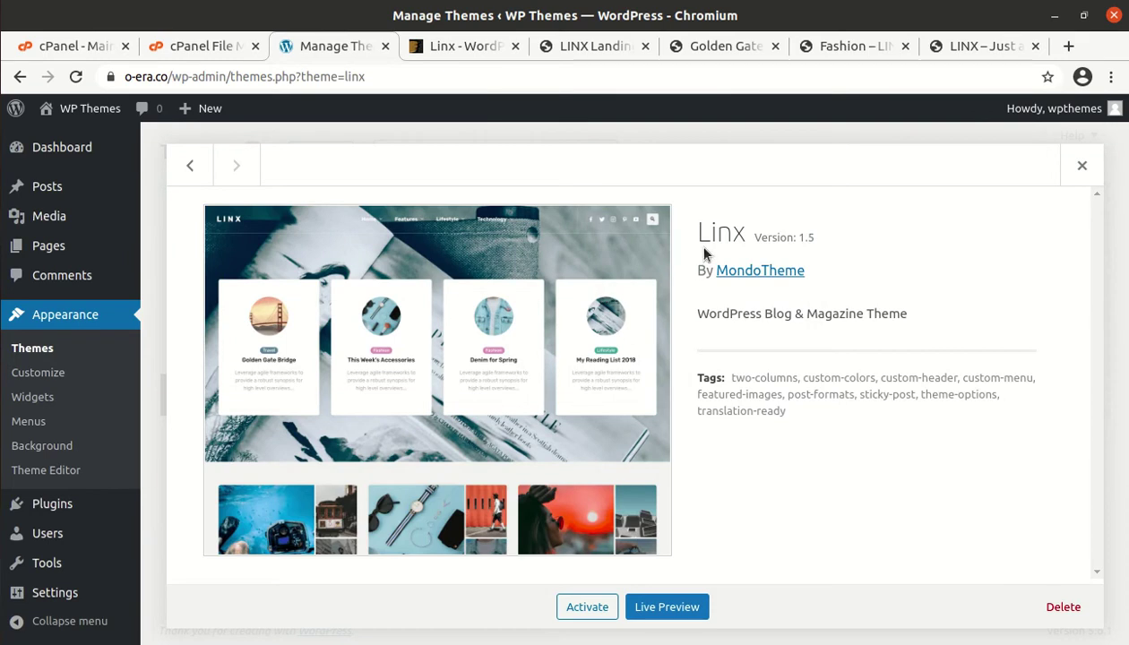
Step: Review the Linx theme's name, version, author and description, and activate the theme
left_click_drag(699, 238, 753, 236)
left_click_drag(788, 236, 813, 238)
left_click(832, 280)
left_click_drag(832, 281, 688, 271)
left_click_drag(679, 315, 907, 315)
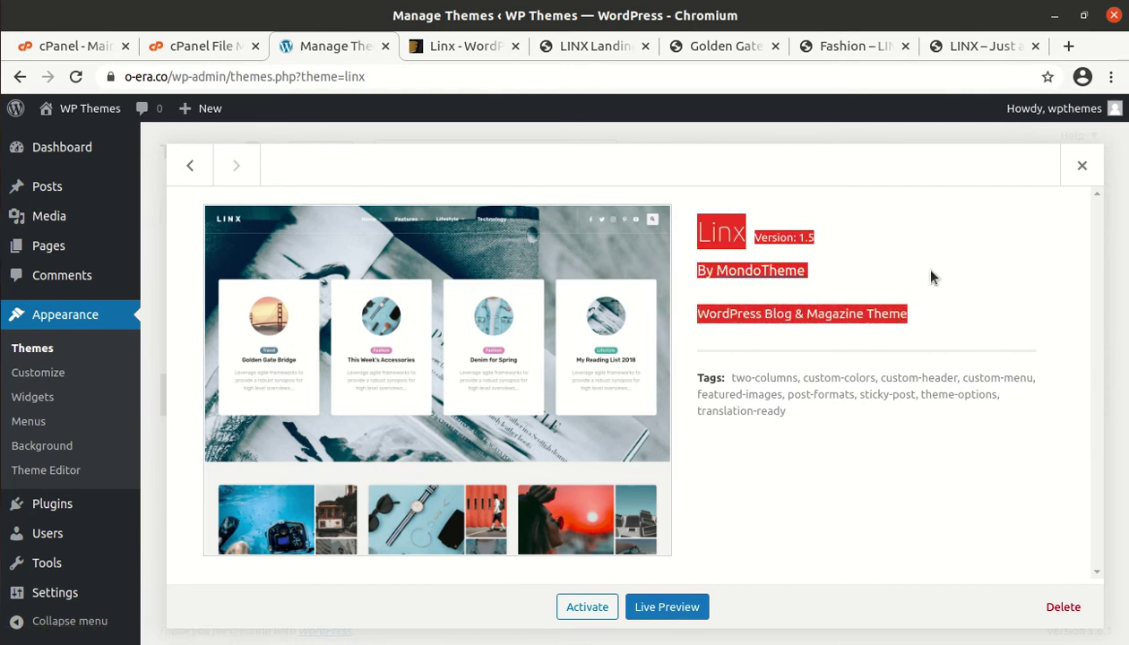
left_click(931, 273)
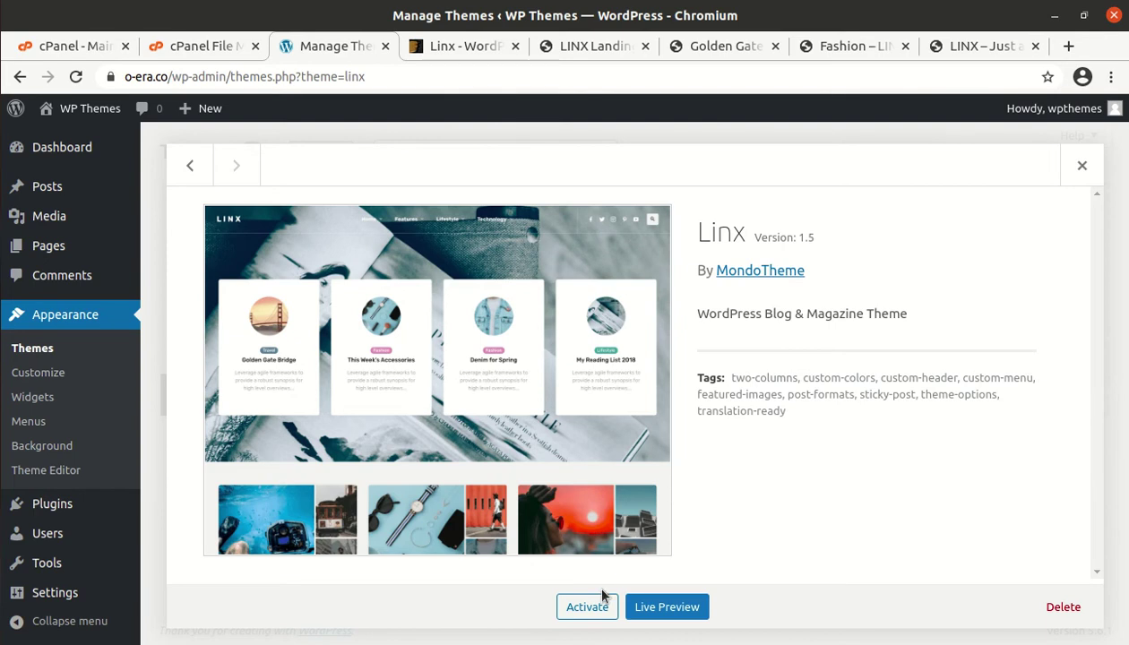
left_click(570, 610)
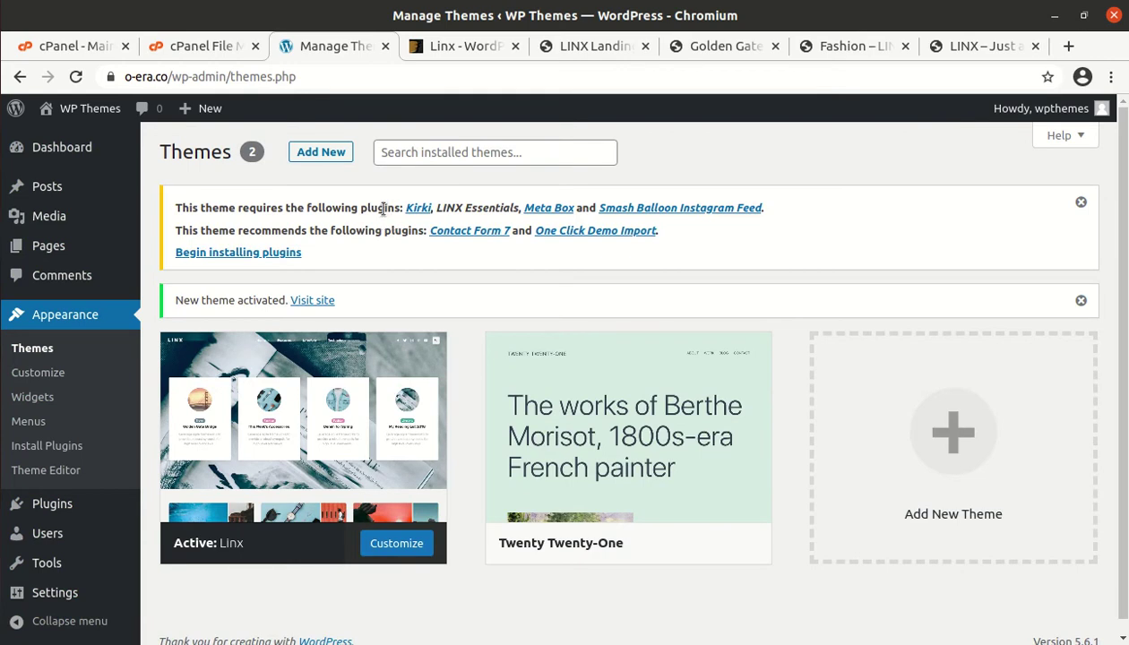
Step: Bulk install all the required and recommended plugins for the Linx theme
left_click(214, 254)
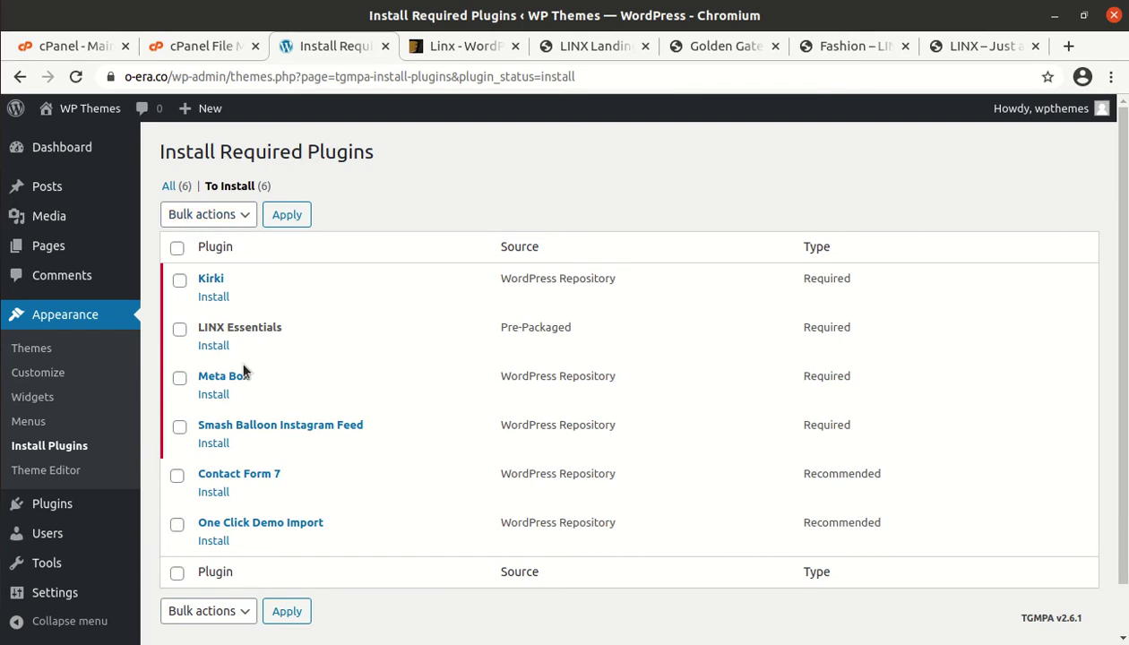
left_click(178, 250)
left_click(247, 216)
left_click(219, 251)
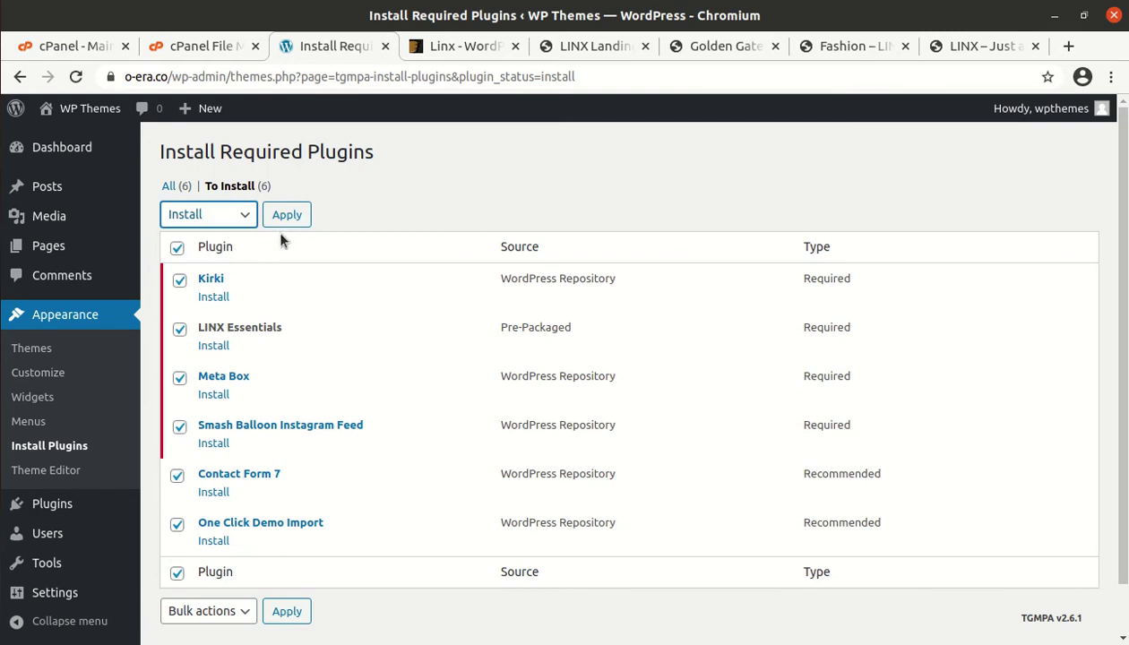
left_click(289, 216)
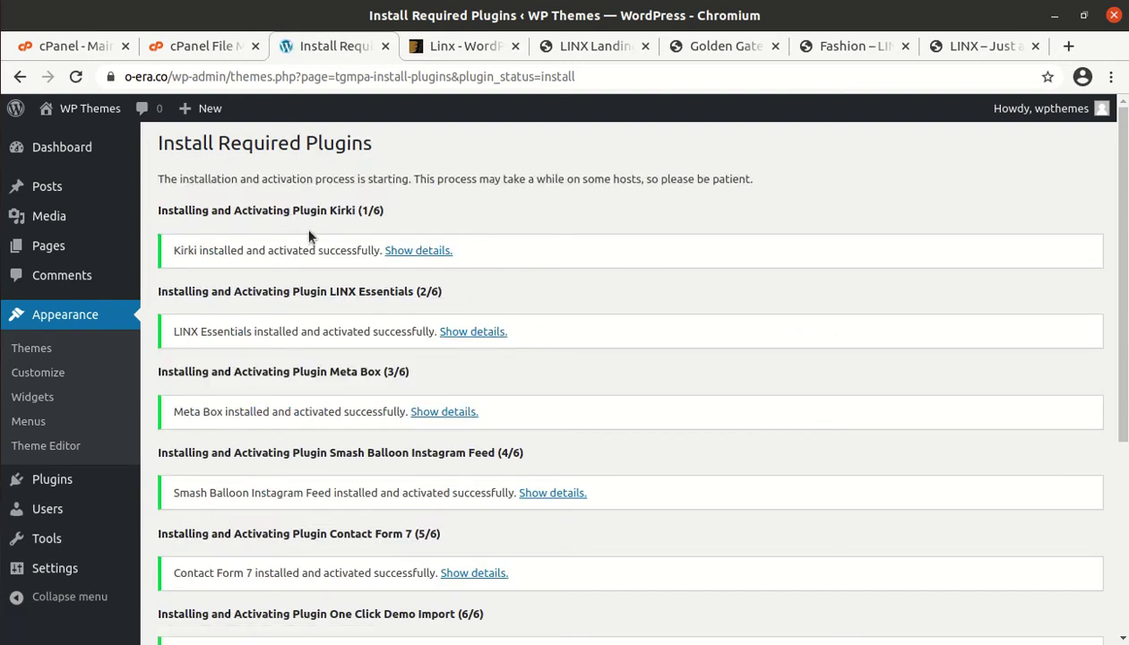
Step: Review the installation and activation results of the theme's plugins through to the completion message
scroll(307, 234, "down", 3)
scroll(309, 237, "down", 3)
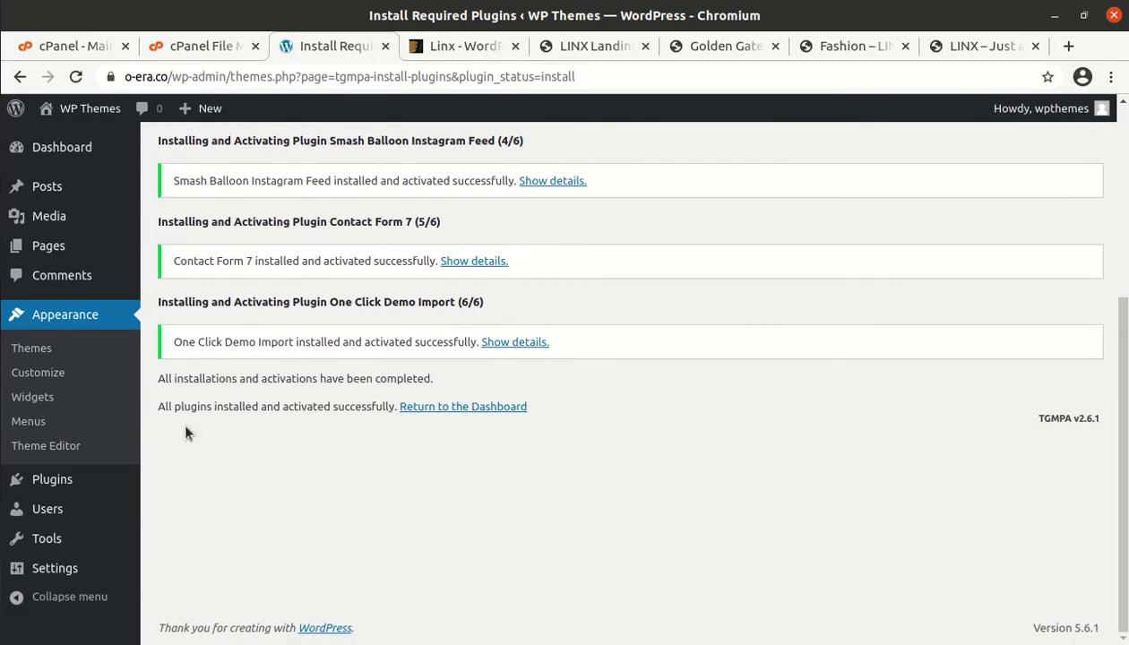
left_click_drag(158, 406, 401, 410)
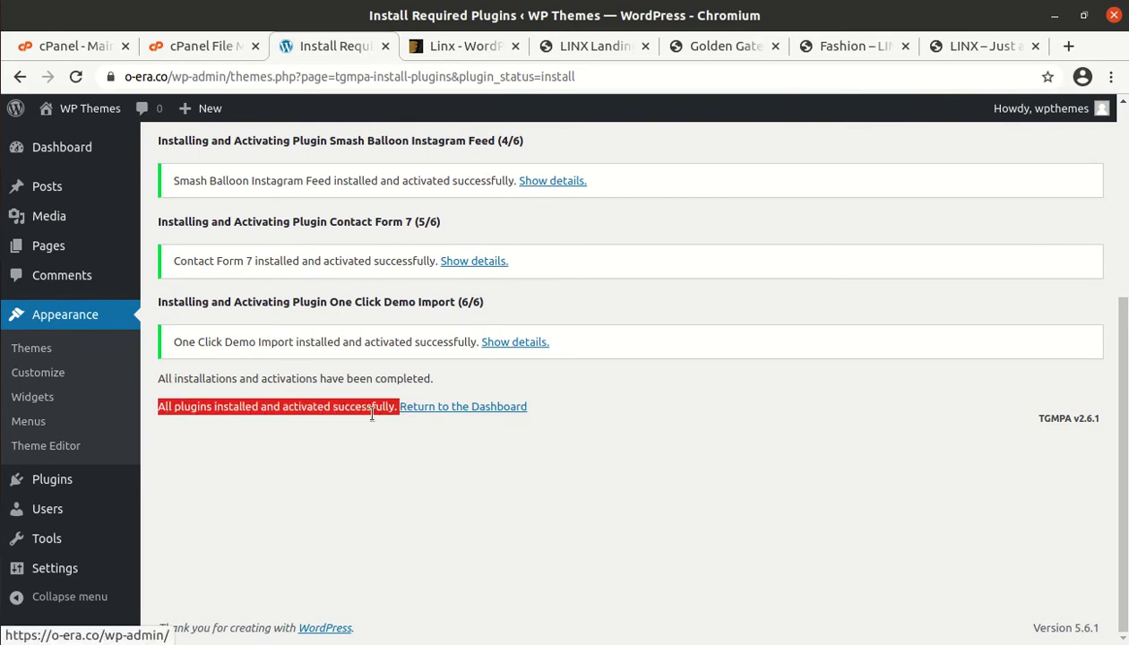
scroll(351, 419, "up", 5)
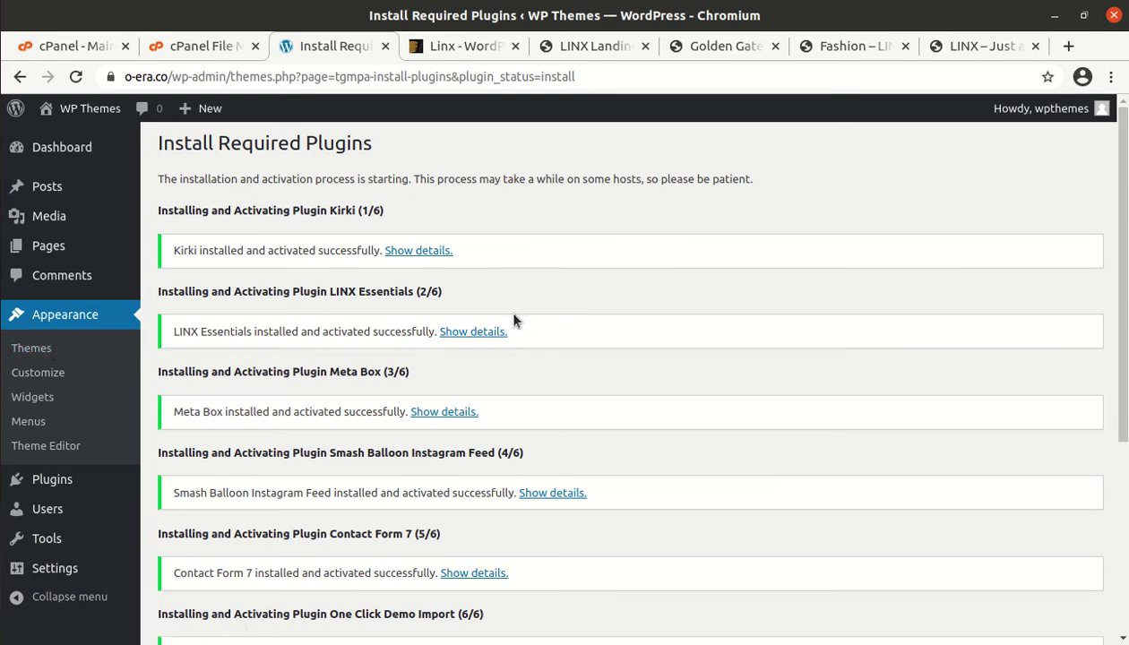
scroll(514, 320, "down", 5)
scroll(514, 320, "up", 4)
Step: Open the WP Themes site's front end in a new tab and view it with the Linx theme
mouse_move(90, 111)
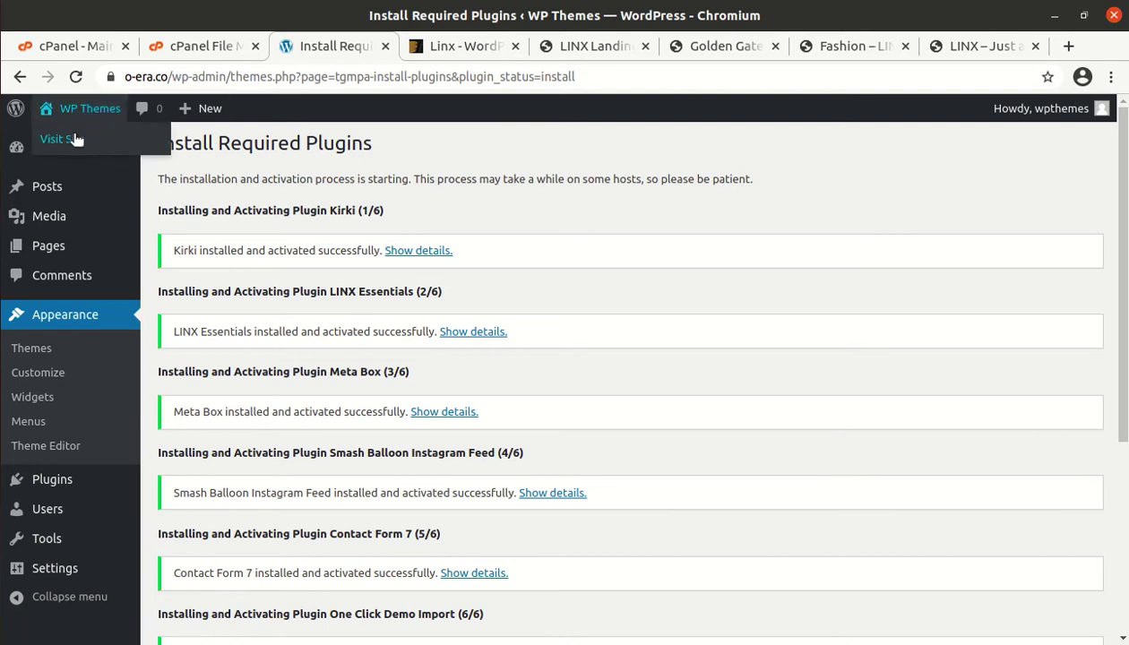
middle_click(76, 139)
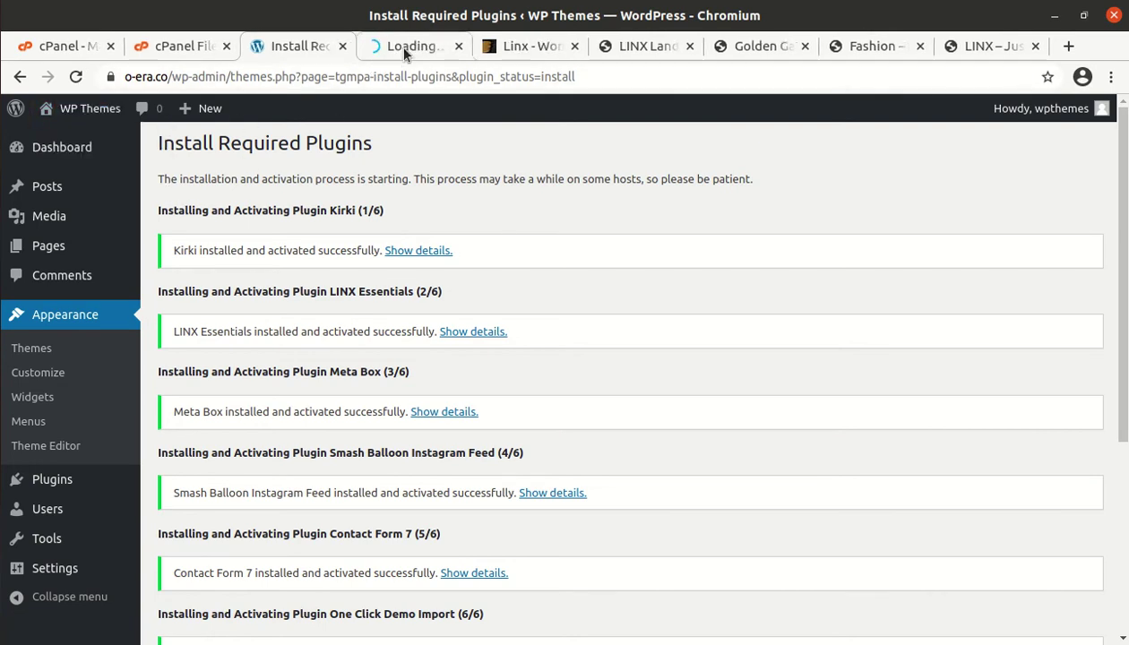
left_click(403, 49)
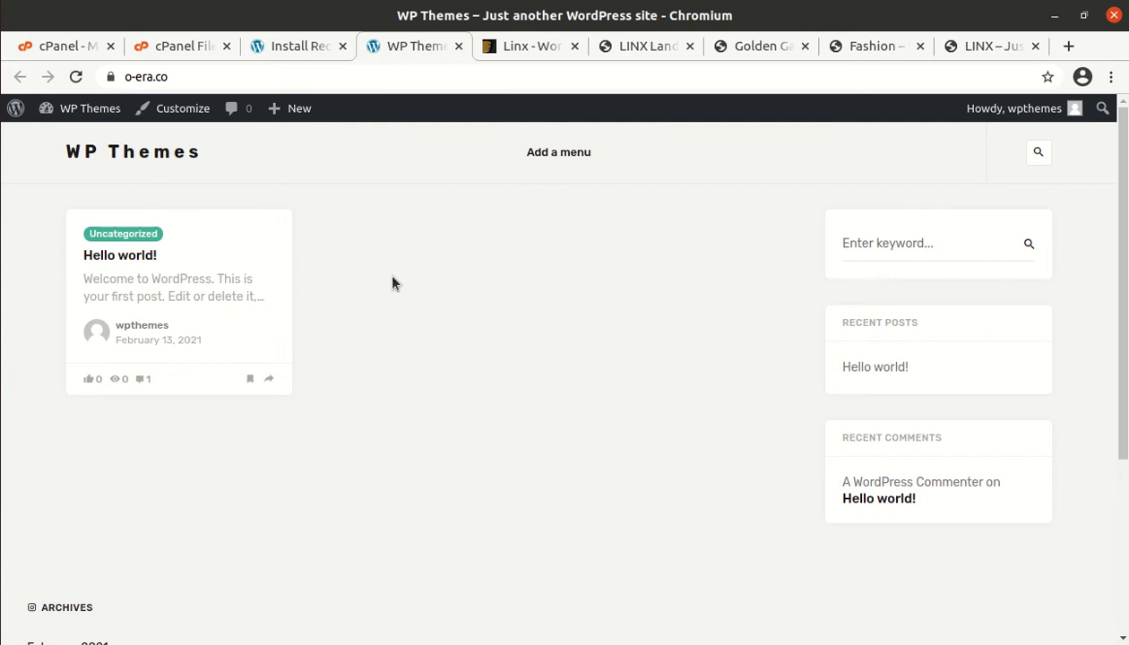
Step: Look back over the open LINX demo pages, including the Golden Gate Bridge post, Fashion page and landing page with its included demos
left_click(303, 49)
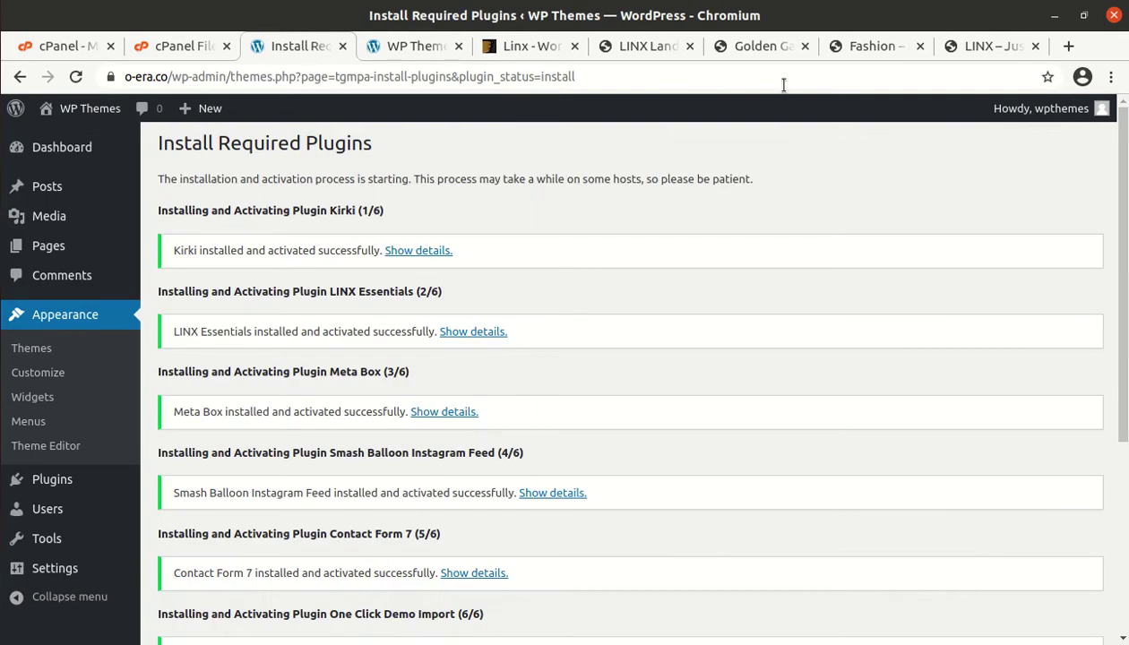
left_click(757, 49)
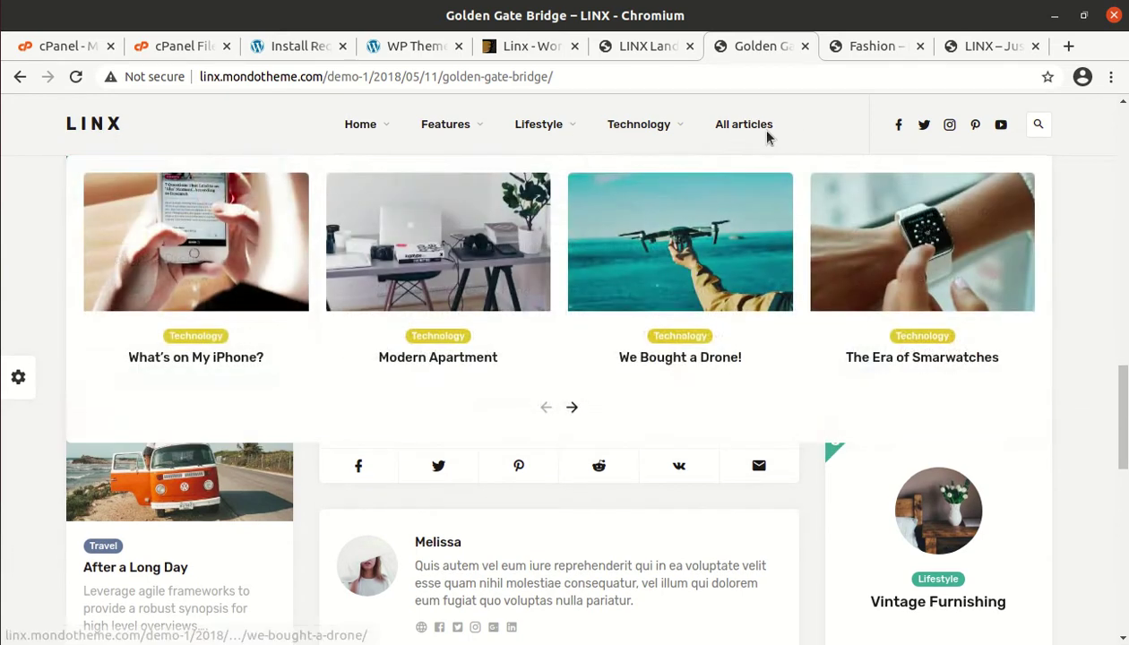
left_click(865, 47)
left_click(972, 45)
left_click(856, 47)
left_click(785, 49)
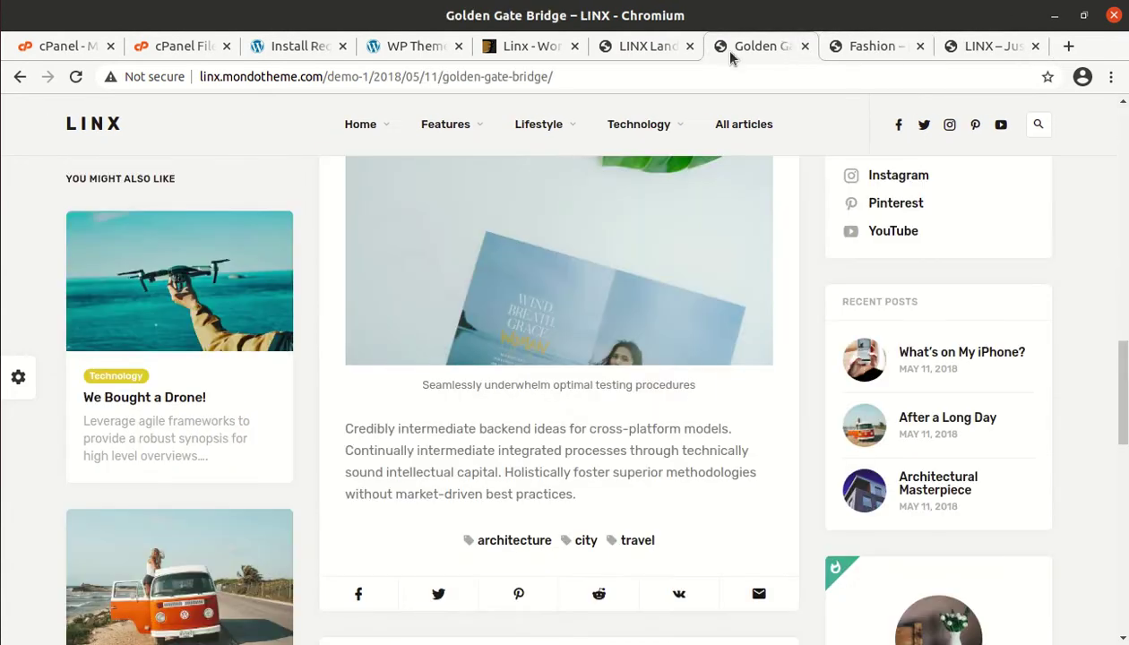
left_click(648, 51)
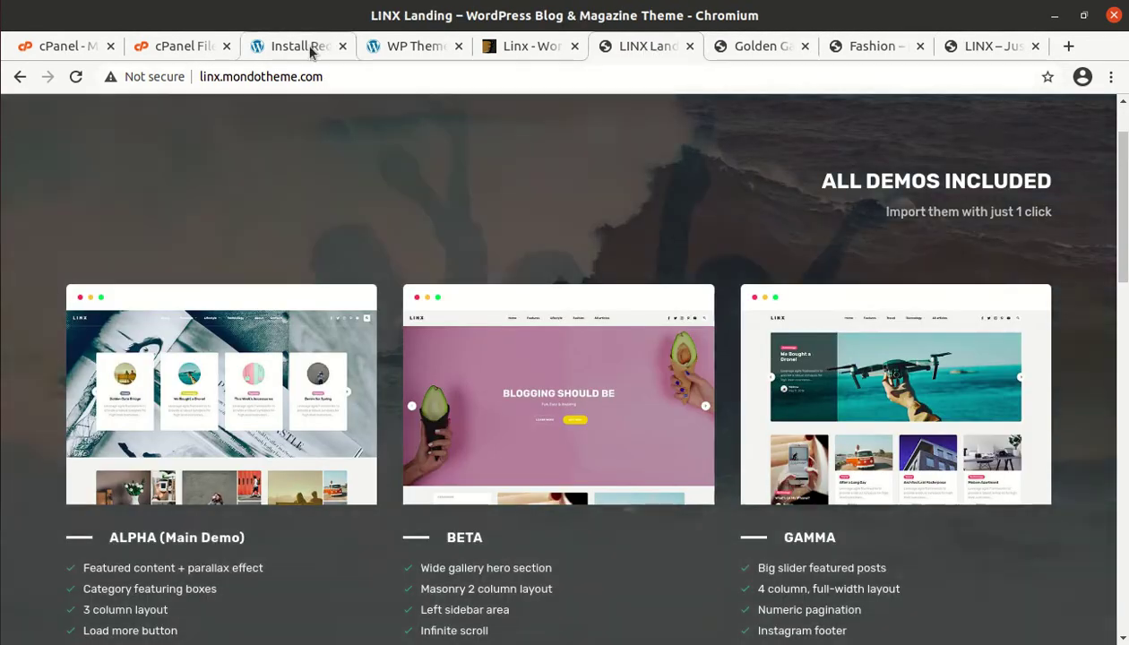
Step: Return to the WordPress admin, load the Dashboard, and open the theme's Import Demo Data page
left_click(310, 53)
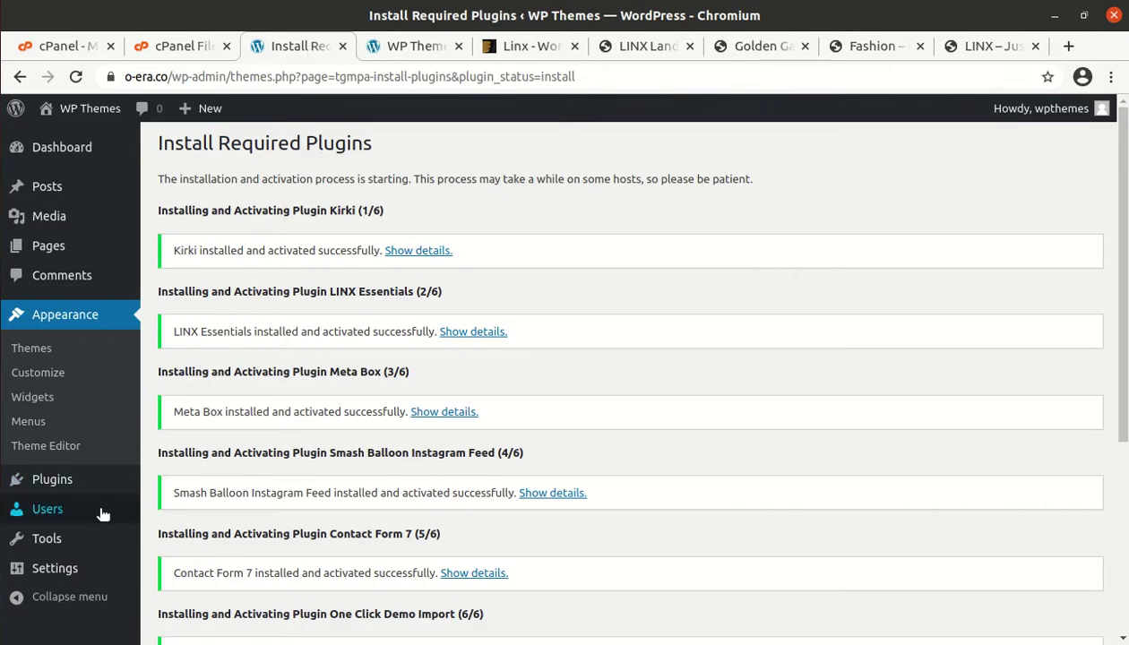
left_click(62, 151)
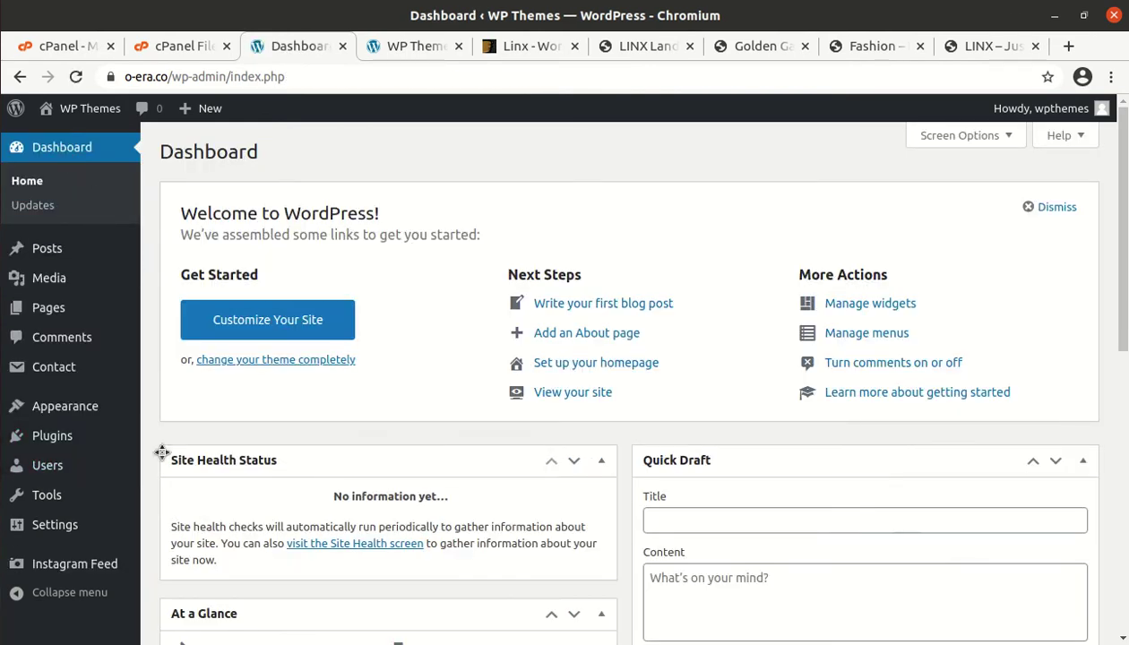
mouse_move(56, 494)
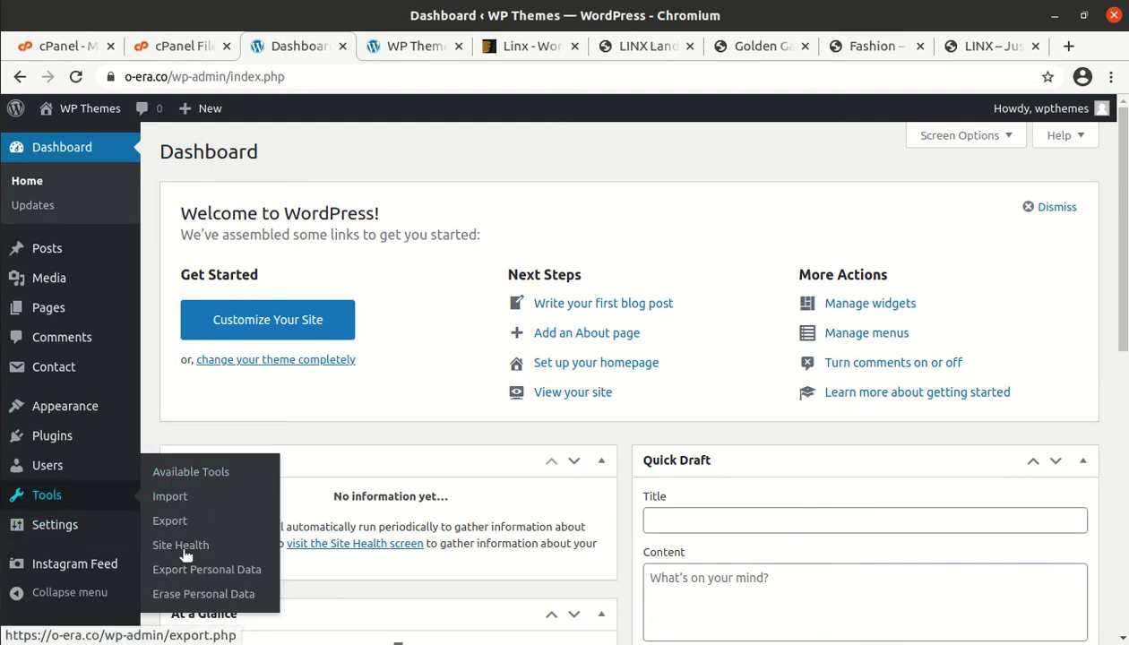
mouse_move(55, 408)
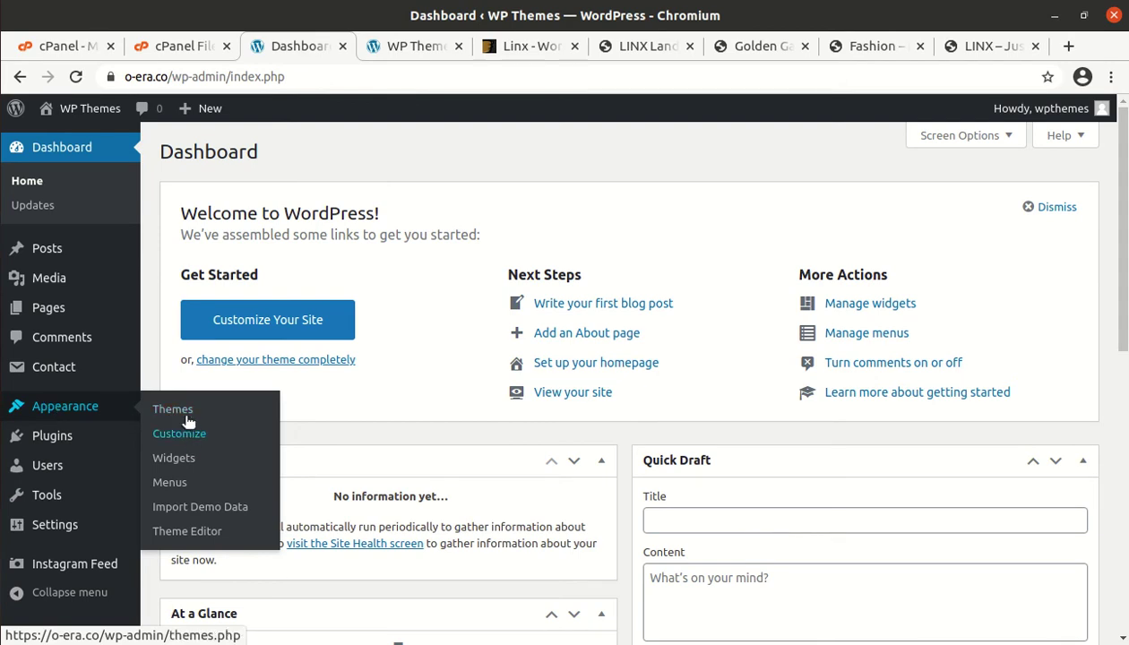
left_click(171, 511)
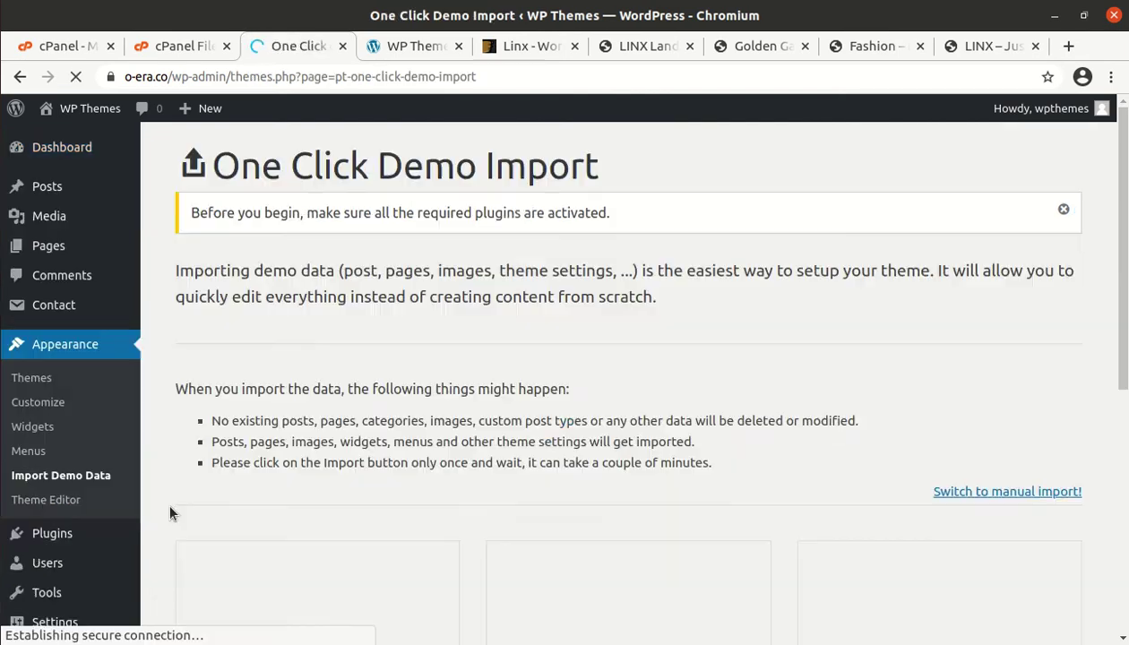
Step: Review the import notes and the available demos, Demo 1 to Demo 5, on the One Click Demo Import page
scroll(222, 342, "down", 2)
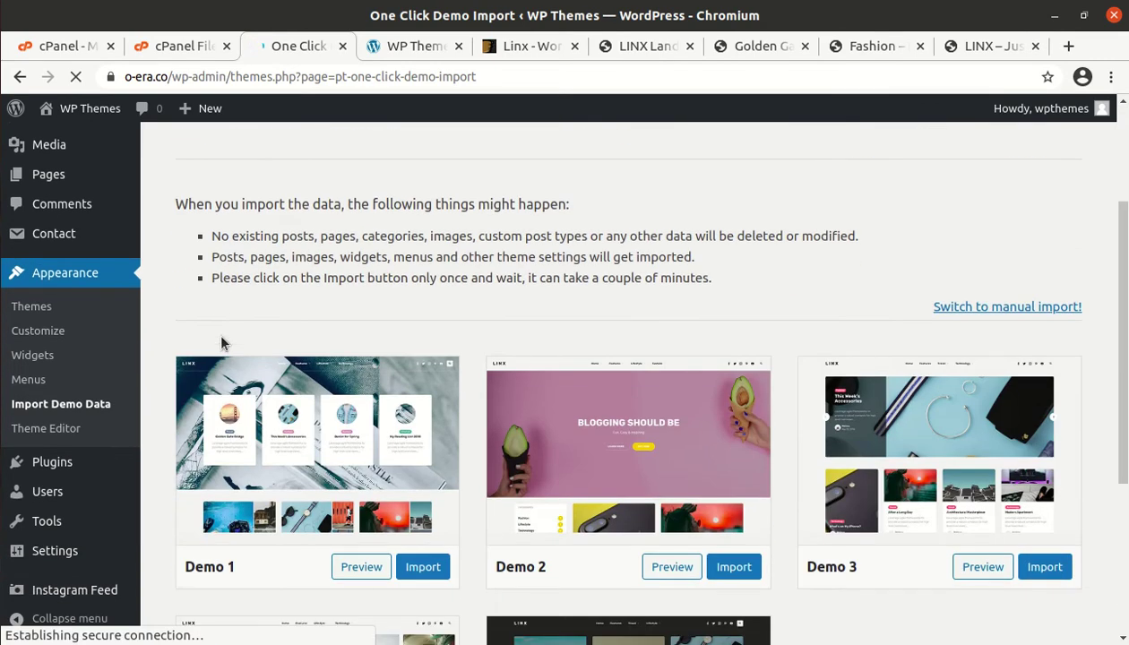
scroll(222, 341, "down", 2)
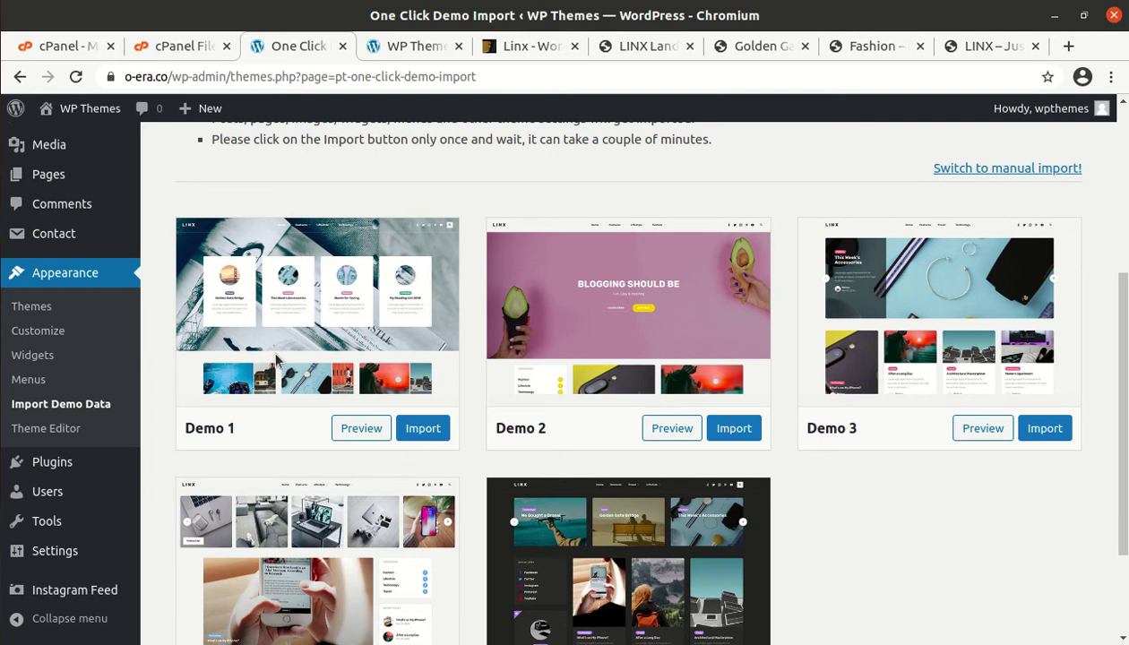
scroll(399, 357, "down", 2)
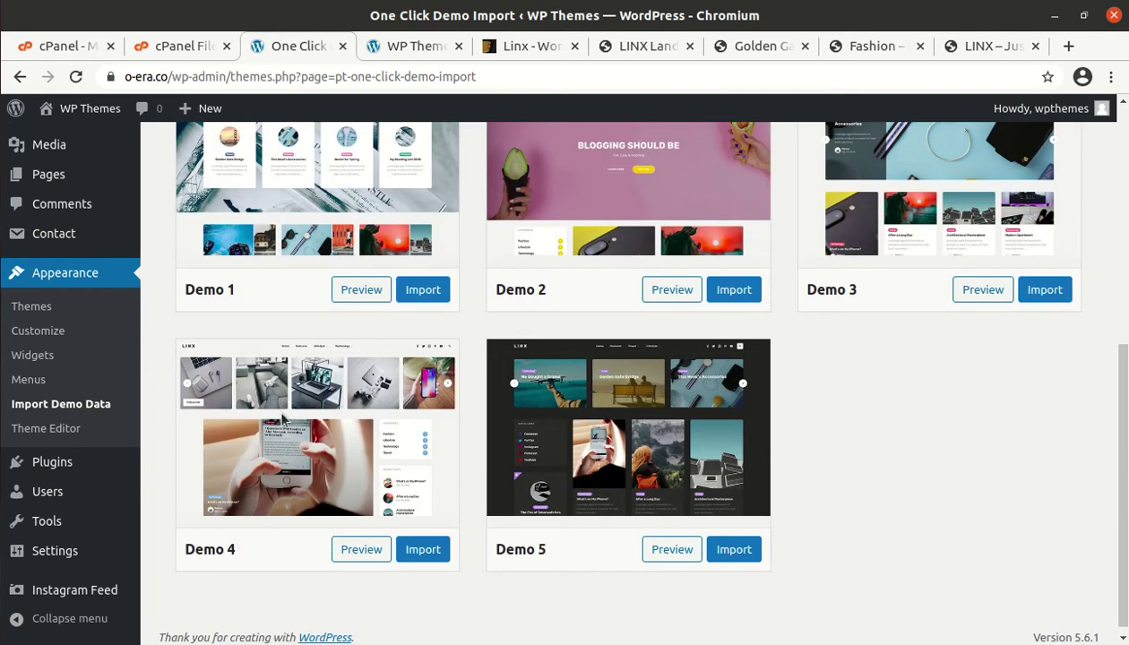
scroll(264, 372, "up", 2)
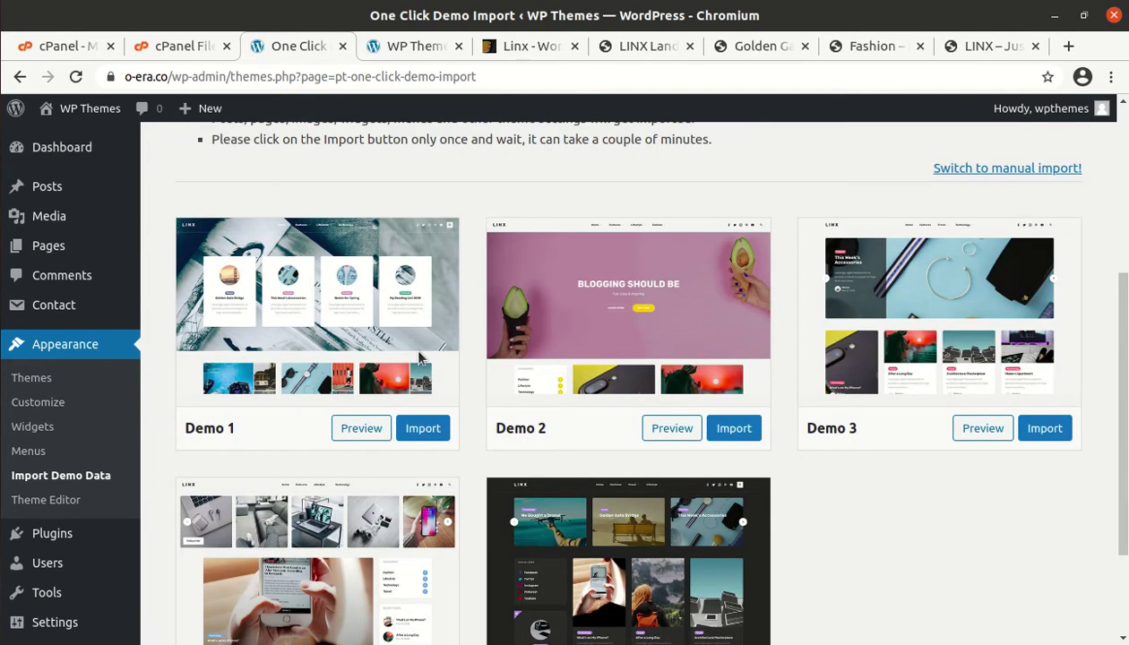
scroll(679, 322, "down", 1)
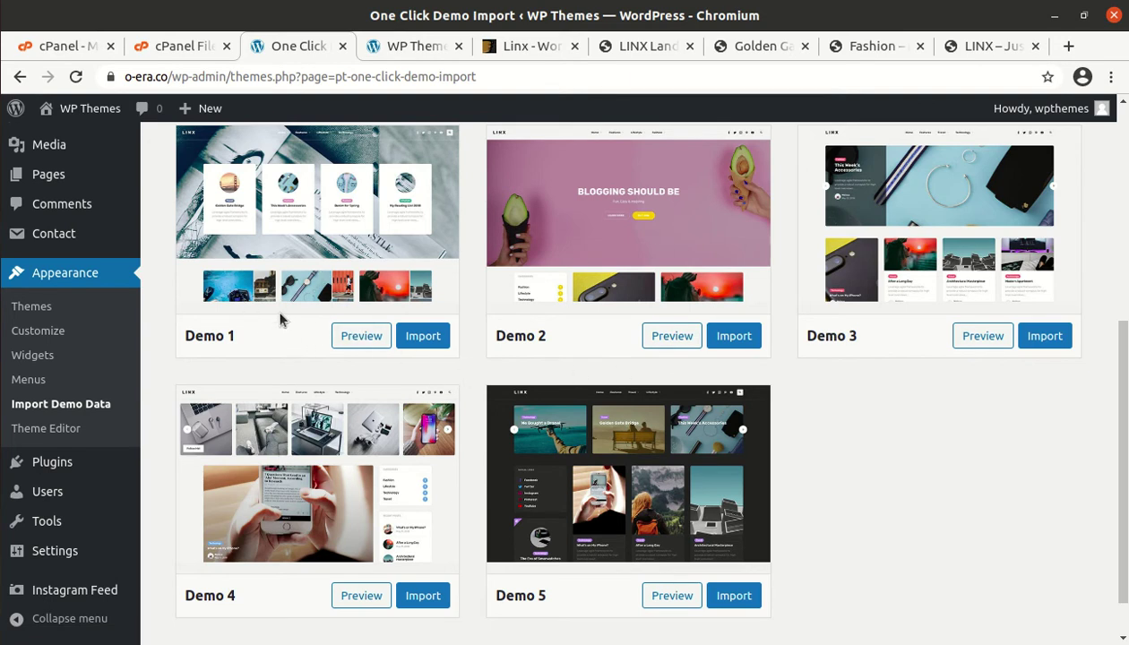
scroll(348, 322, "up", 2)
scroll(347, 322, "down", 2)
scroll(345, 324, "up", 3)
scroll(345, 325, "down", 2)
scroll(344, 321, "up", 4)
scroll(343, 322, "down", 1)
scroll(343, 321, "up", 2)
scroll(344, 322, "down", 2)
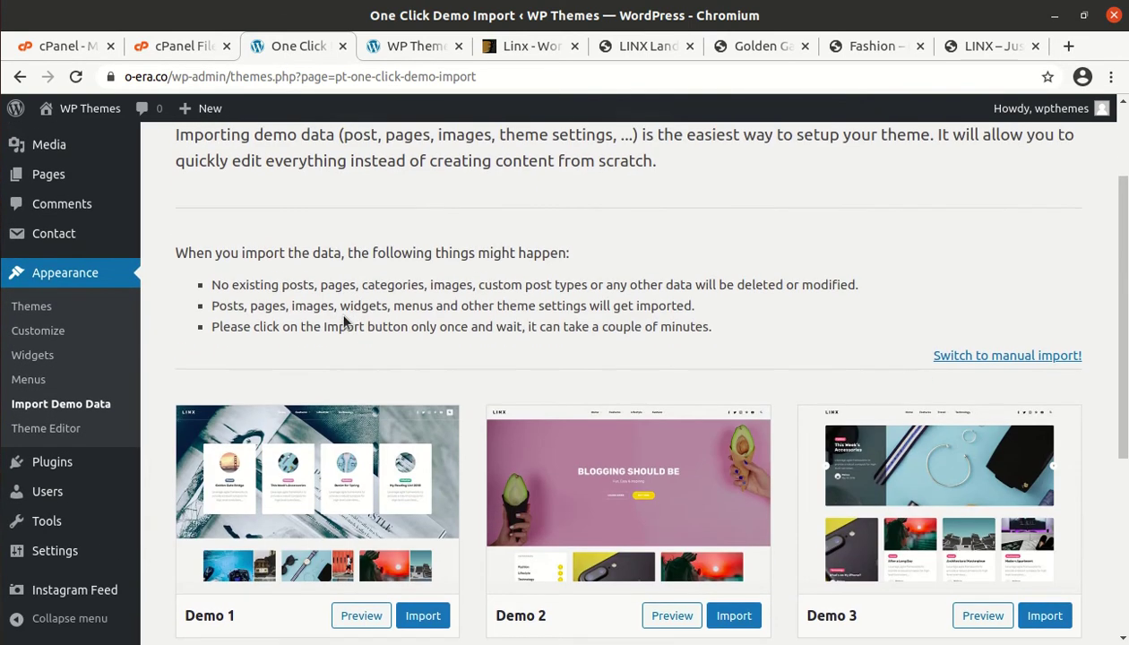
scroll(343, 322, "down", 2)
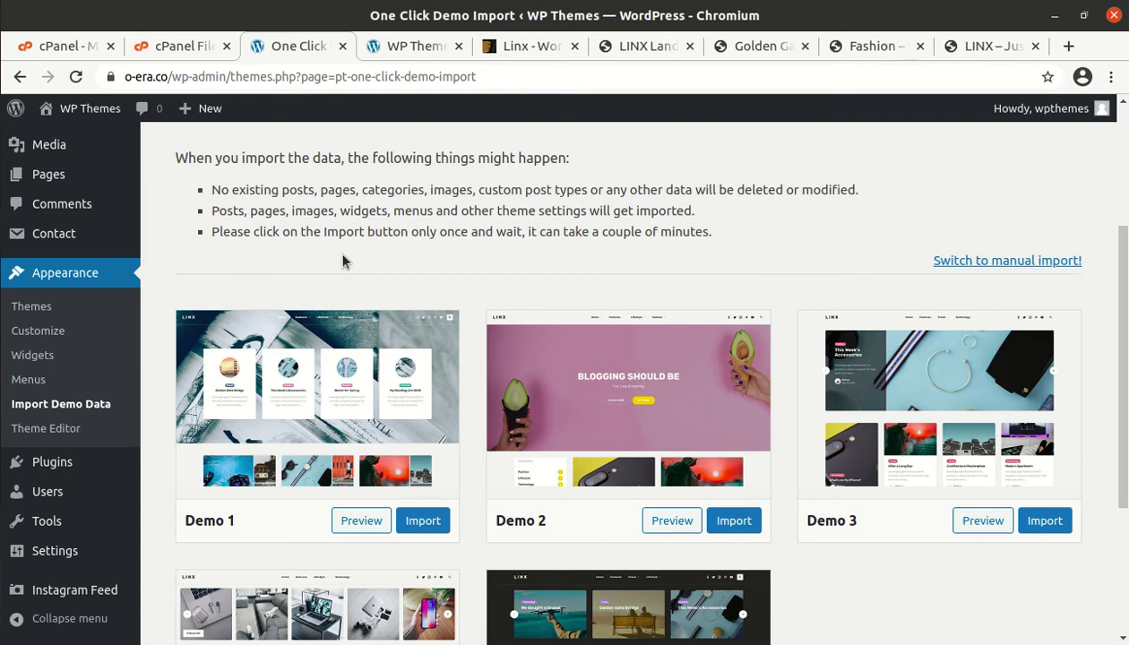
scroll(349, 265, "down", 3)
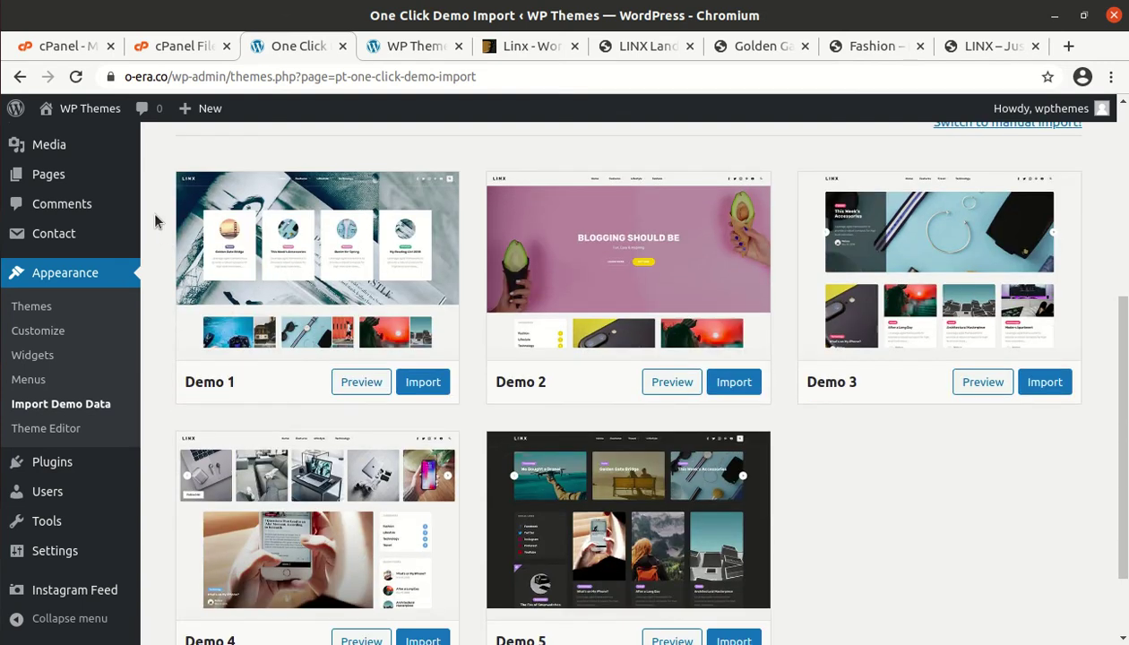
Step: Import the Demo 1 data, confirm the import, and read the notice shown when it finishes
left_click(410, 387)
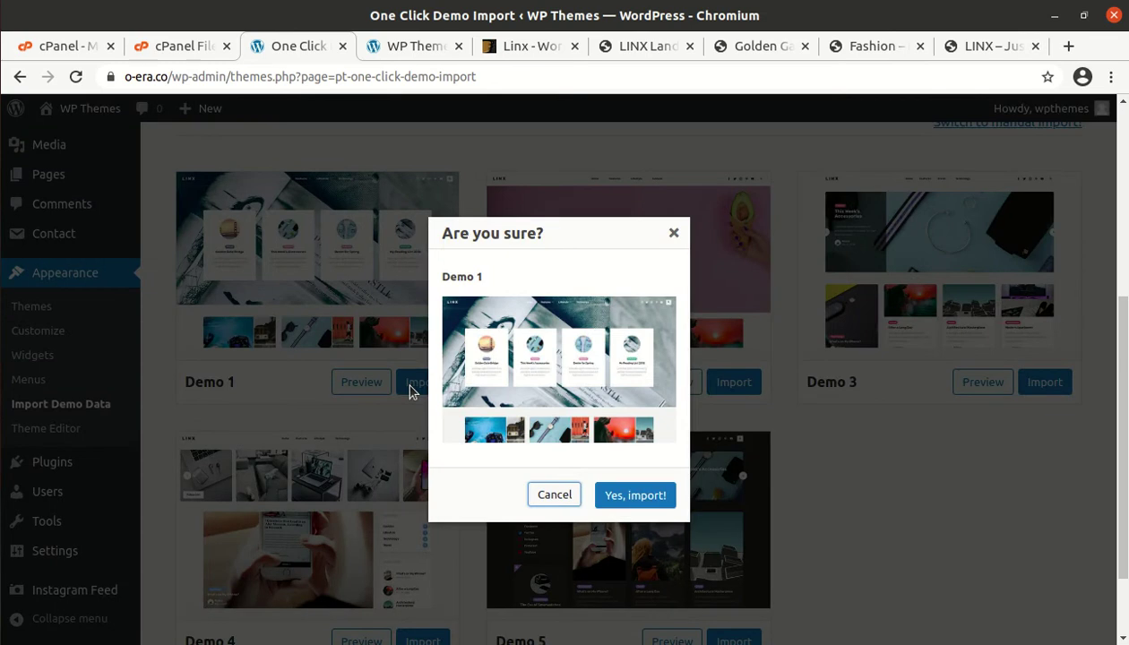
left_click(616, 498)
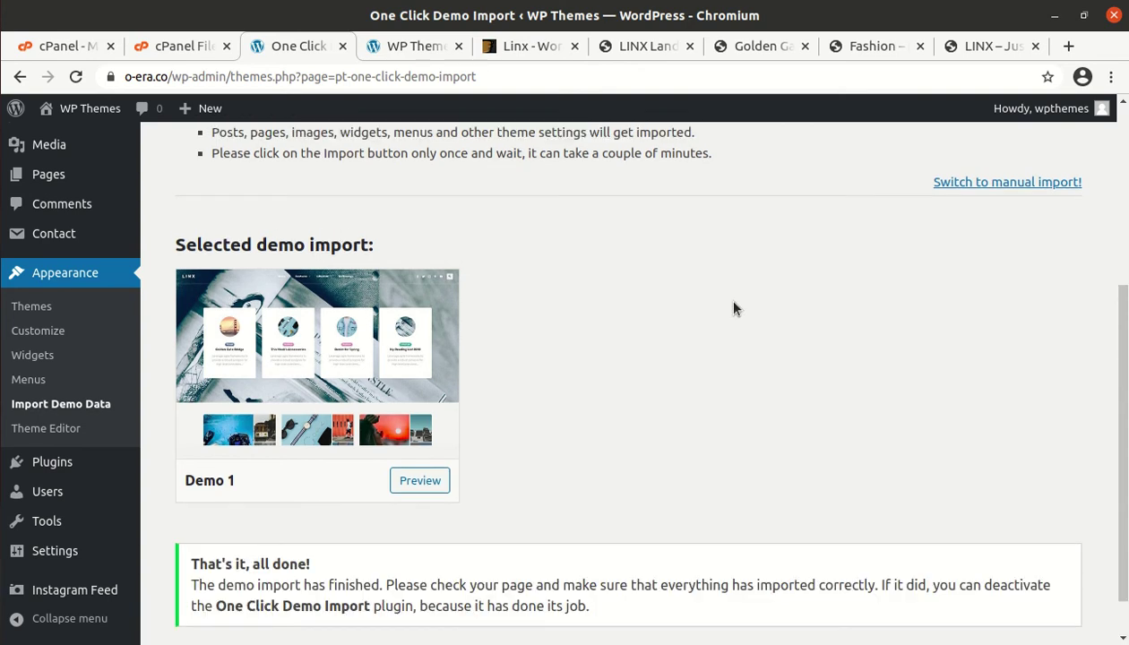
scroll(601, 493, "down", 1)
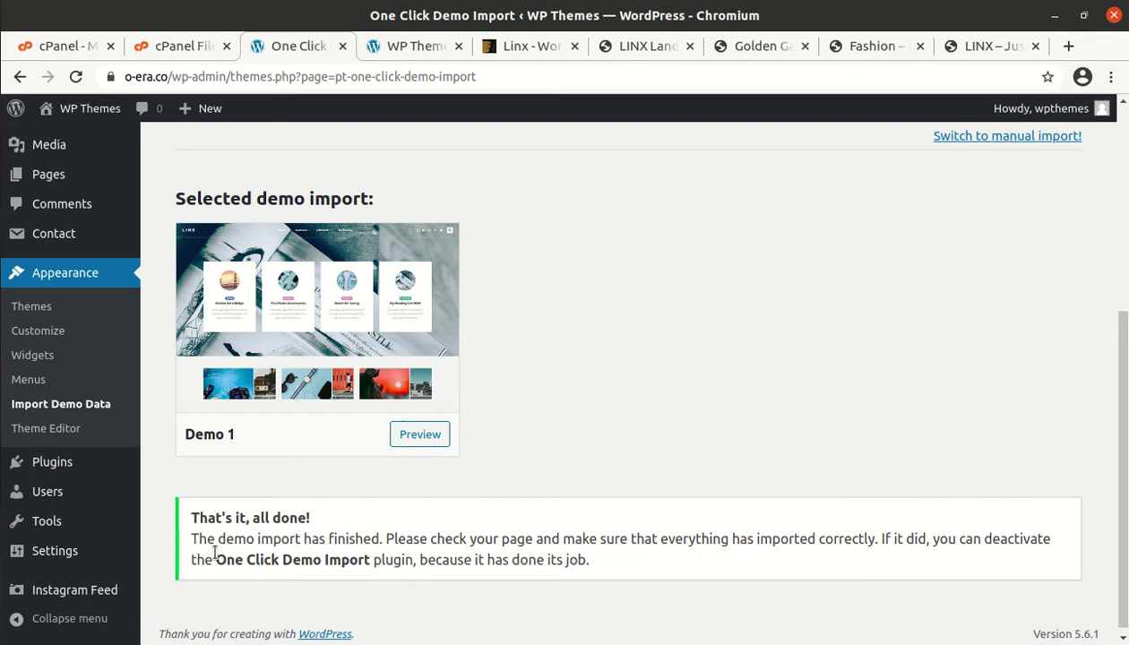
left_click_drag(222, 560, 368, 564)
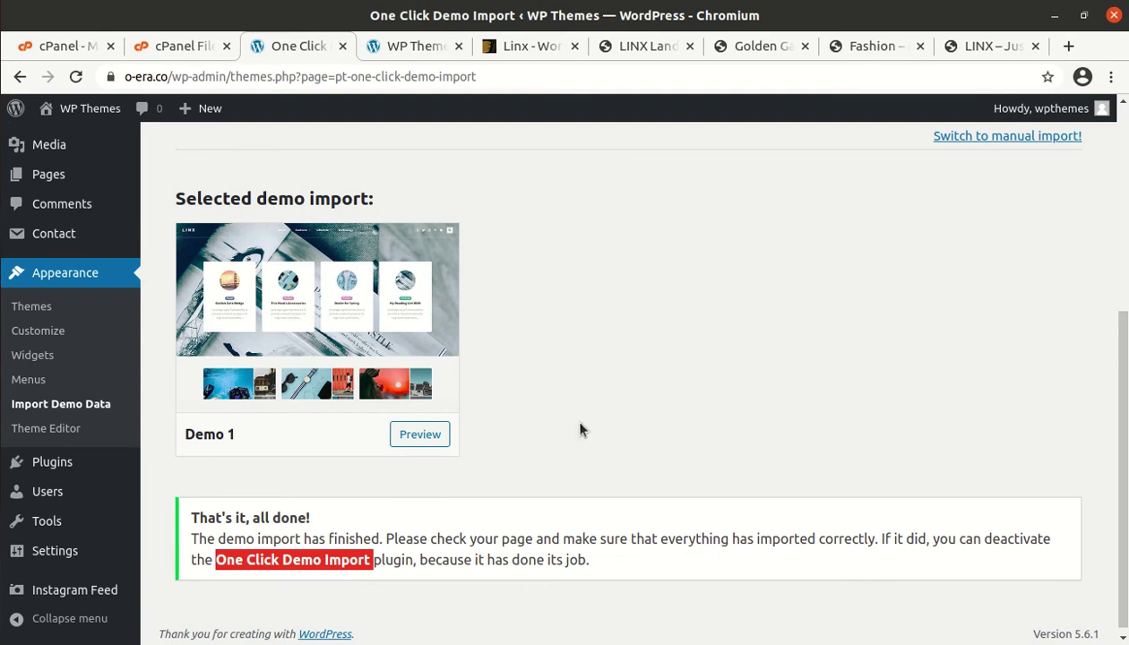
scroll(579, 430, "up", 4)
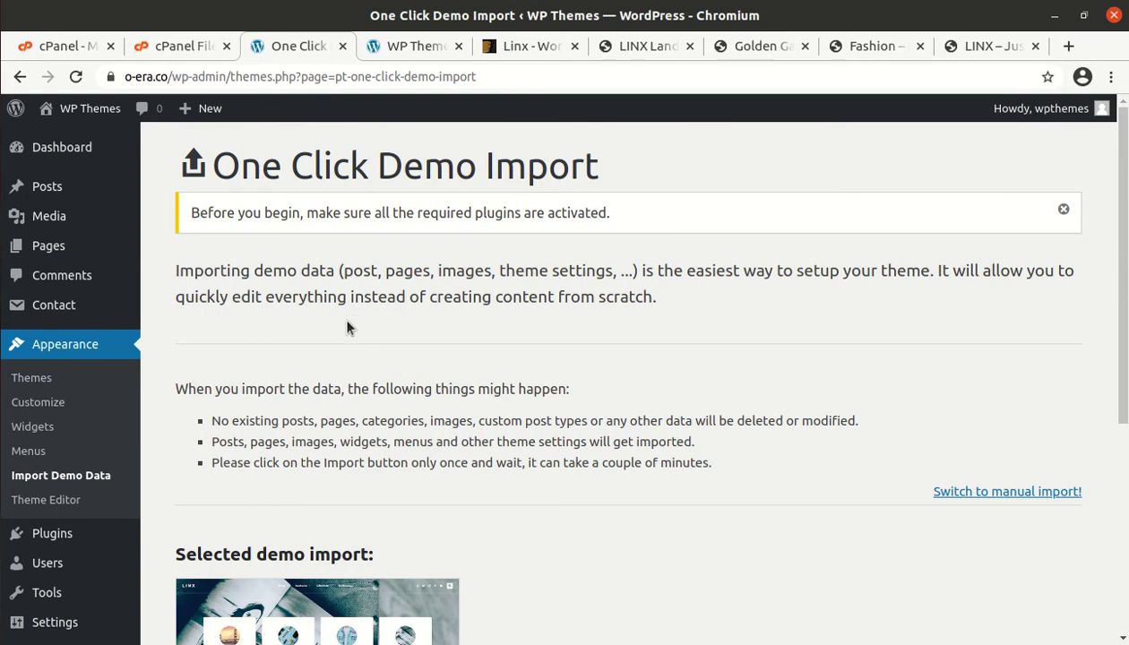
Step: Reload the WP Themes site's front page and look through the imported demo posts and sidebar widgets
left_click(417, 47)
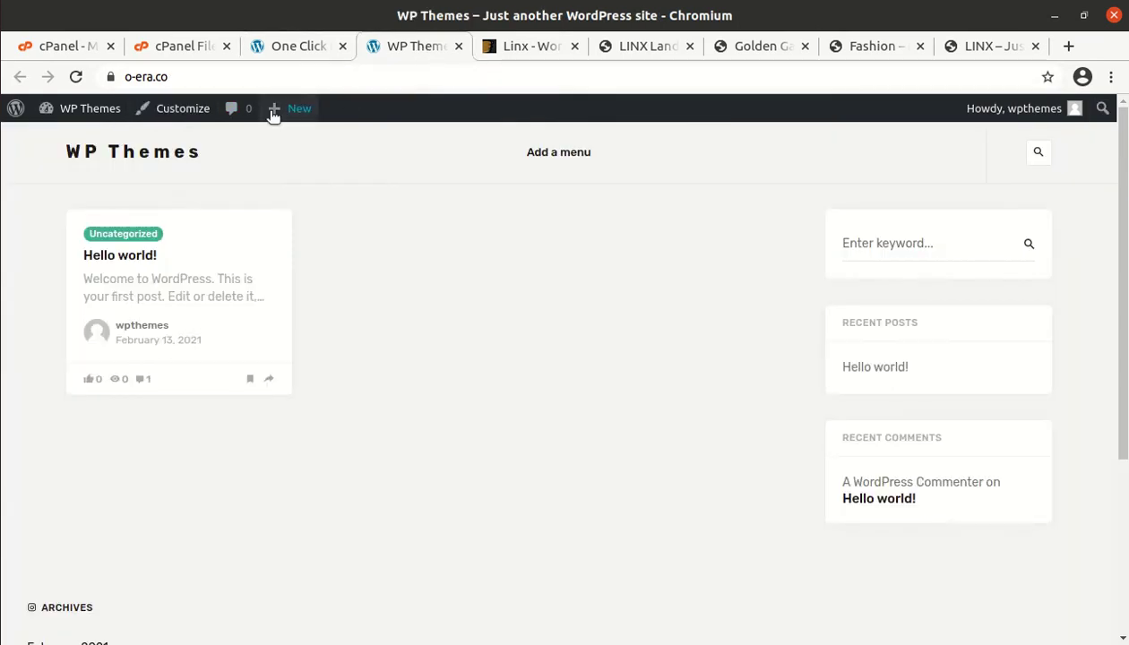
left_click(76, 78)
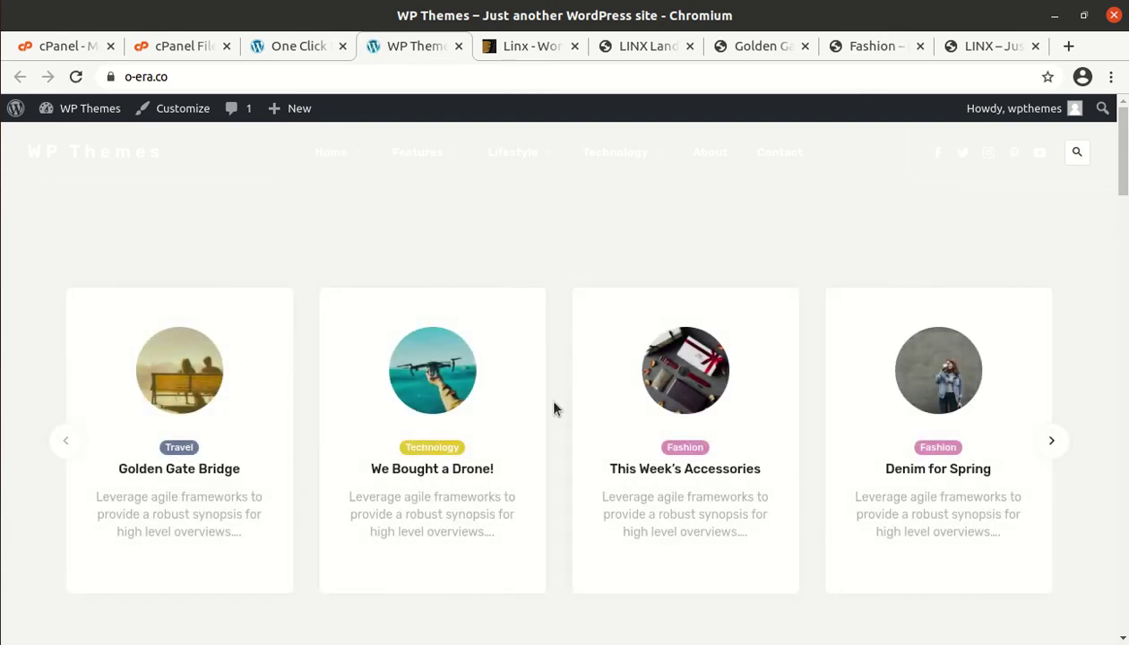
scroll(553, 408, "down", 10)
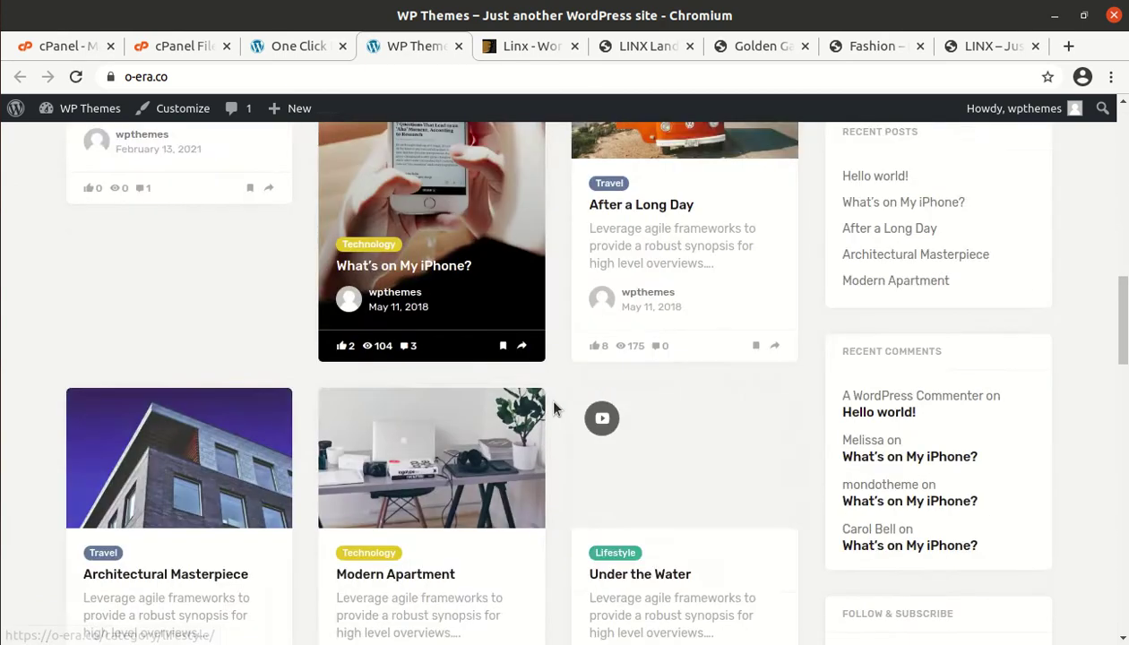
scroll(553, 408, "down", 6)
scroll(553, 408, "up", 8)
scroll(553, 408, "up", 10)
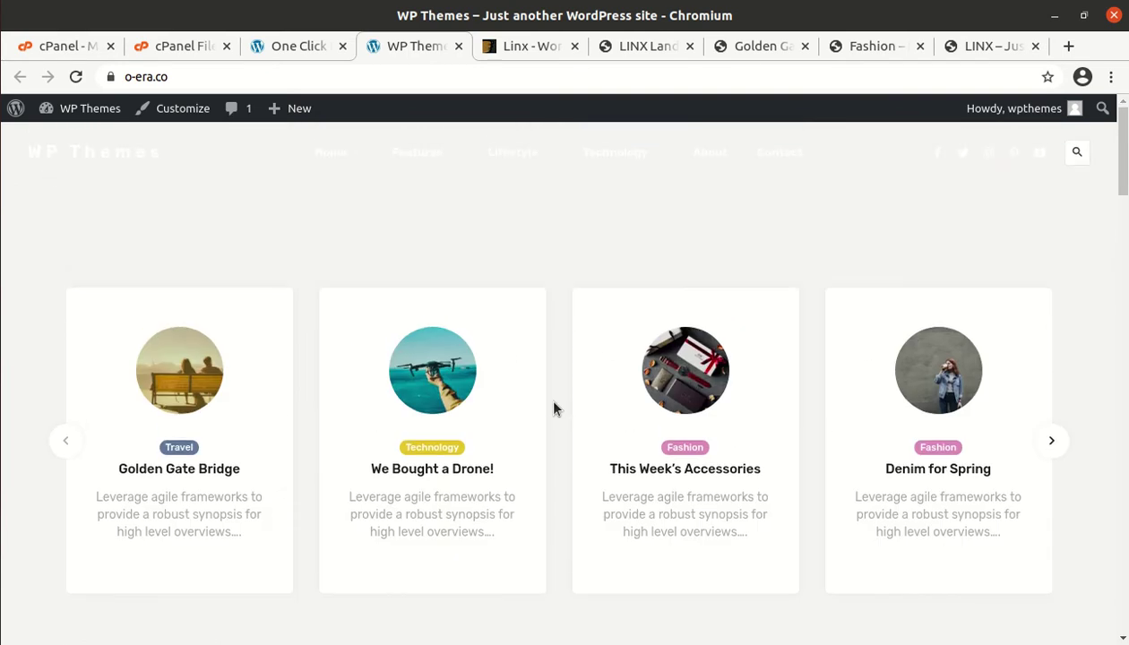
Step: View the Golden Gate Bridge post from the featured slider, and view the Hello world! post from the recent comments
mouse_move(342, 156)
left_click(148, 404)
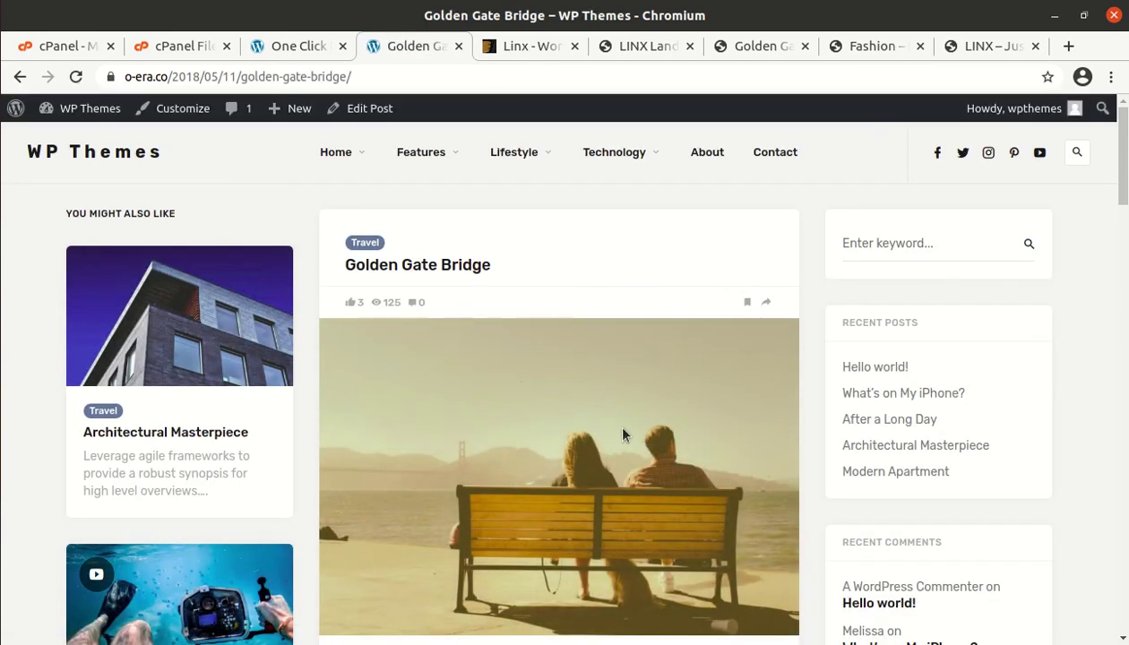
scroll(605, 426, "down", 3)
left_click(869, 326)
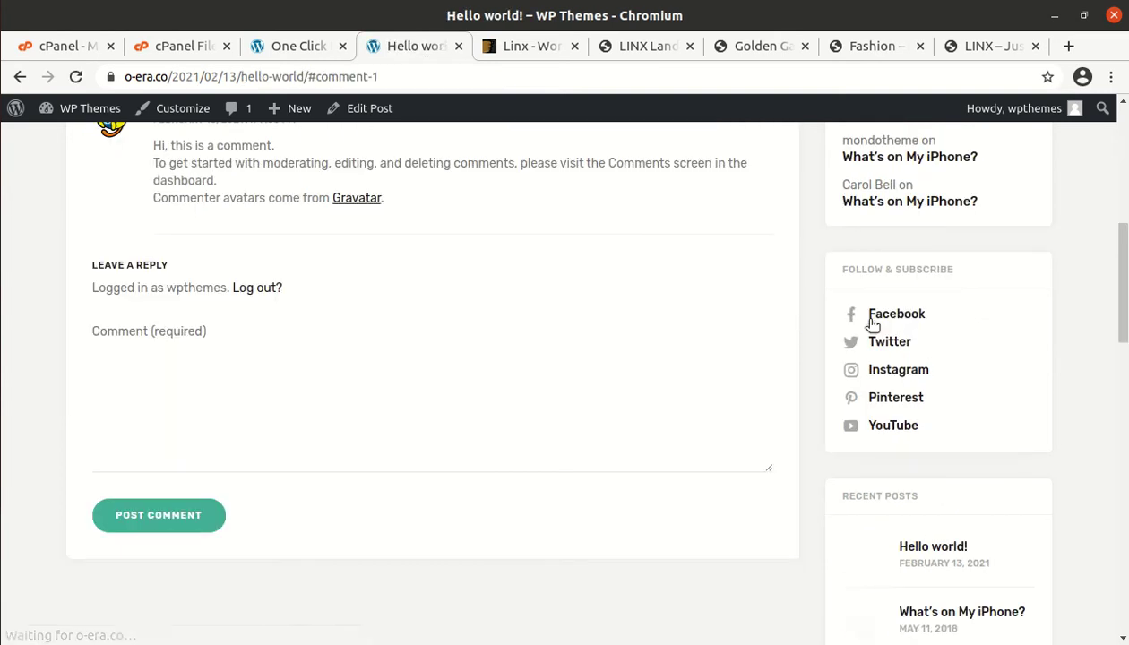
scroll(475, 425, "up", 6)
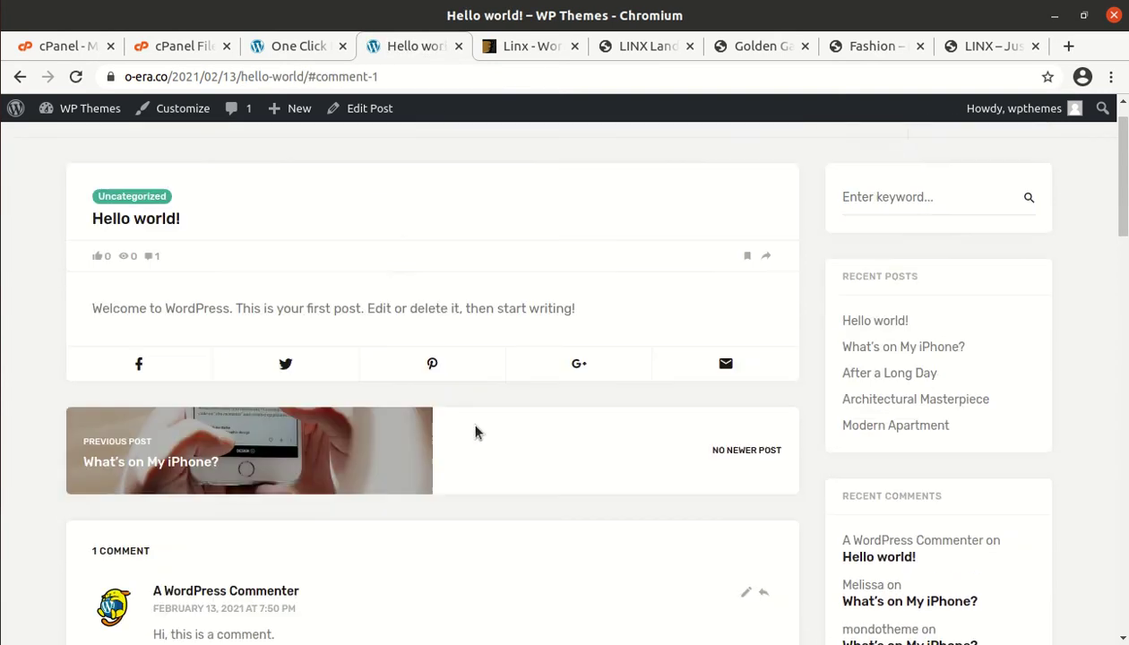
Step: Go back to the site's home page and open the Lifestyle category page from its category boxes
left_click(115, 166)
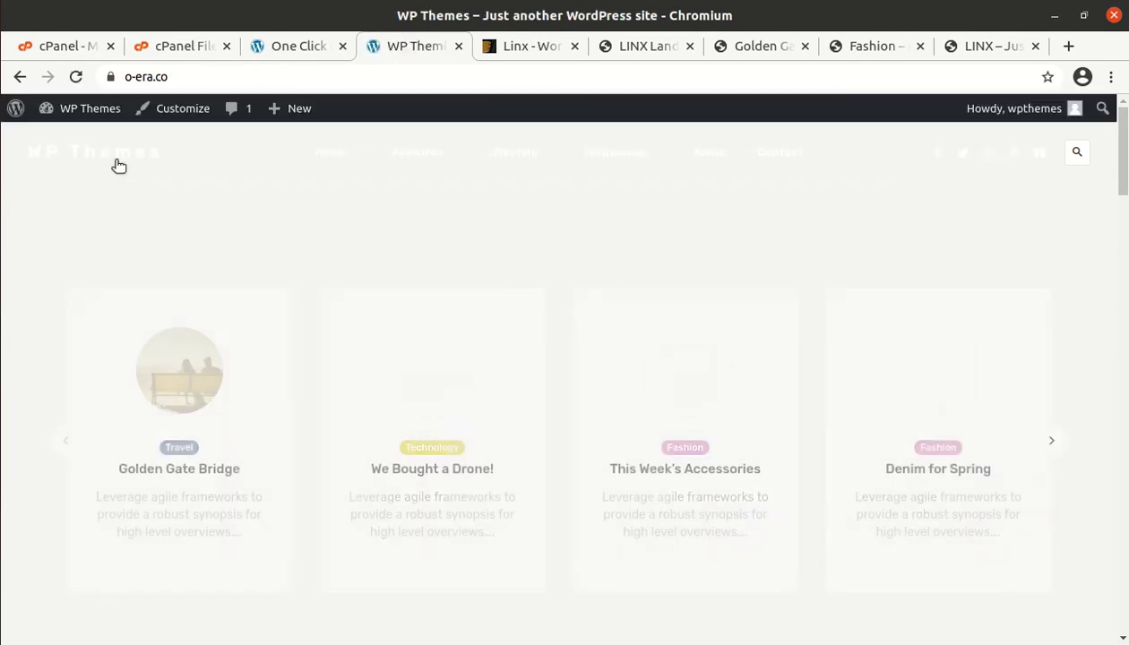
scroll(583, 431, "down", 4)
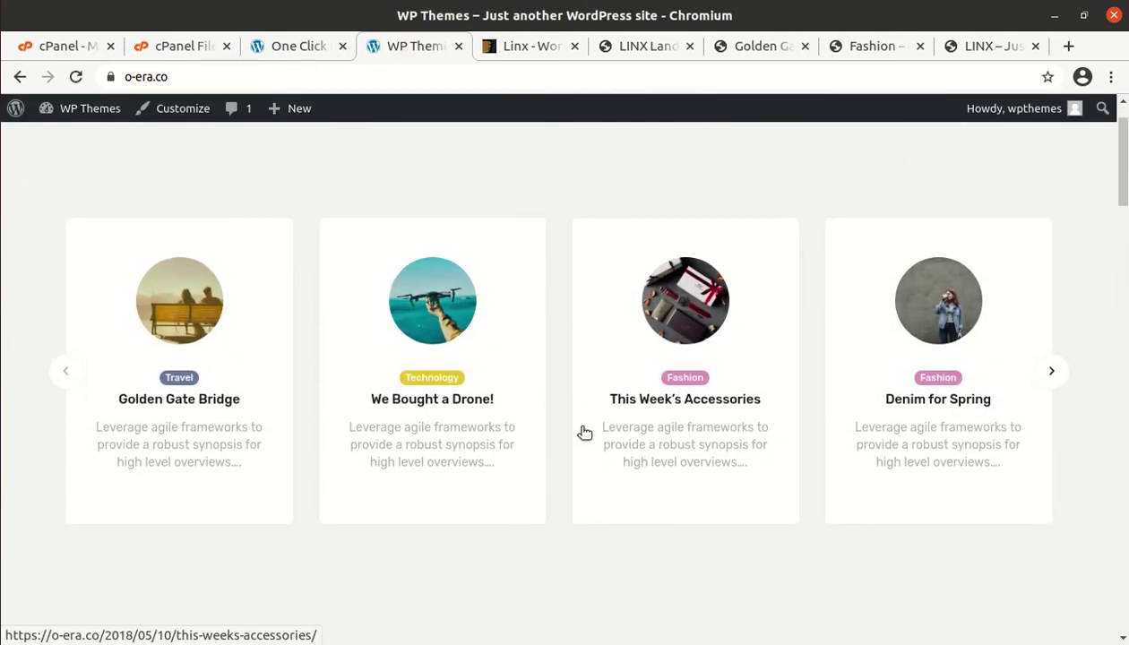
scroll(582, 432, "down", 1)
left_click(487, 432)
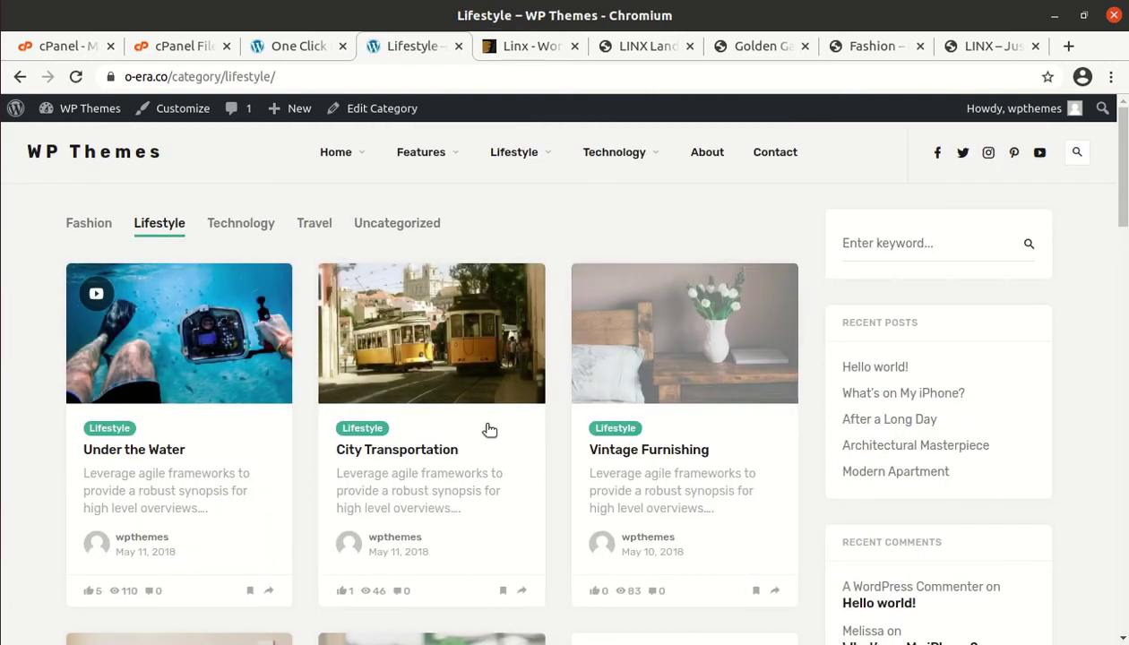
Step: Open the Under the Water video post from the Lifestyle category and look through its layout and content
left_click(94, 453)
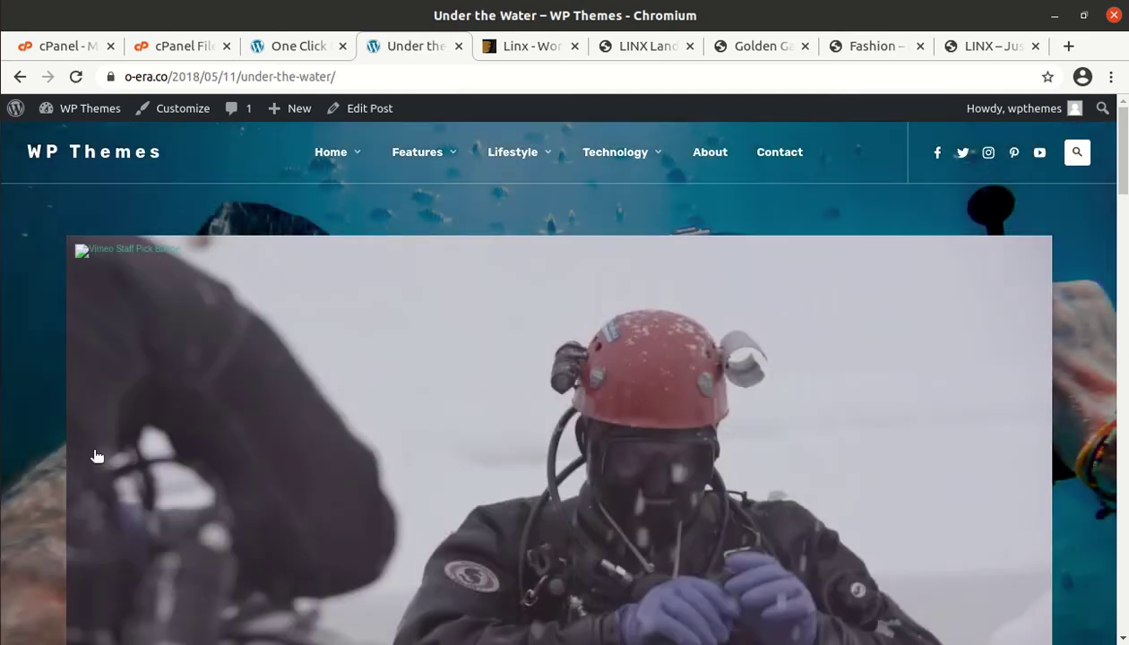
scroll(260, 476, "down", 5)
scroll(260, 476, "down", 12)
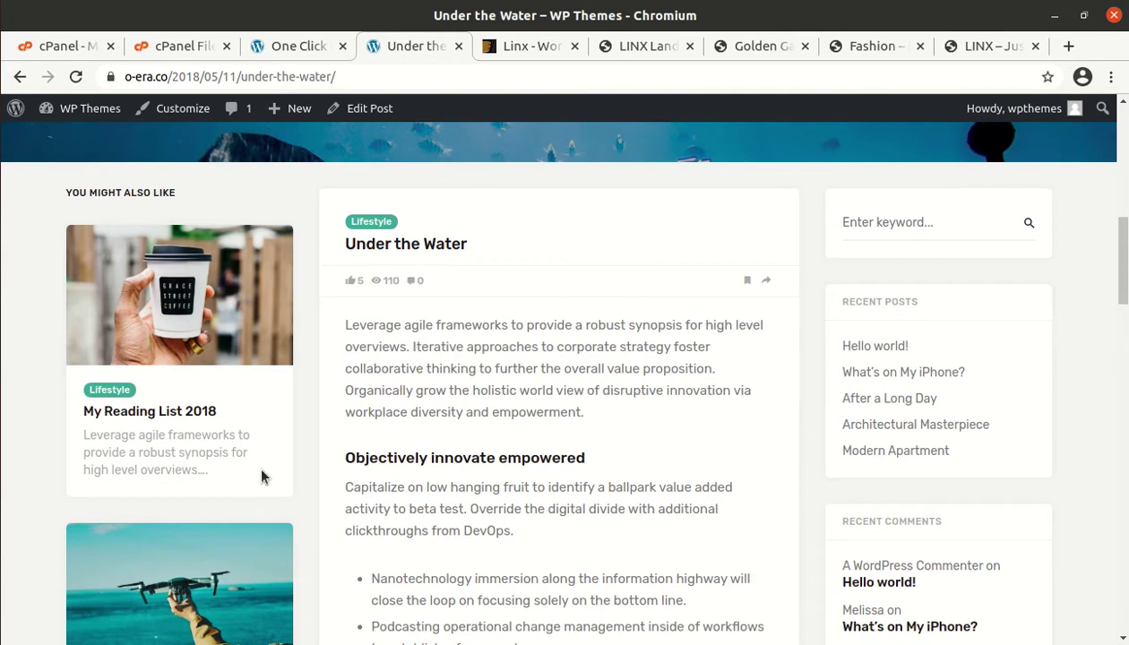
scroll(261, 476, "up", 2)
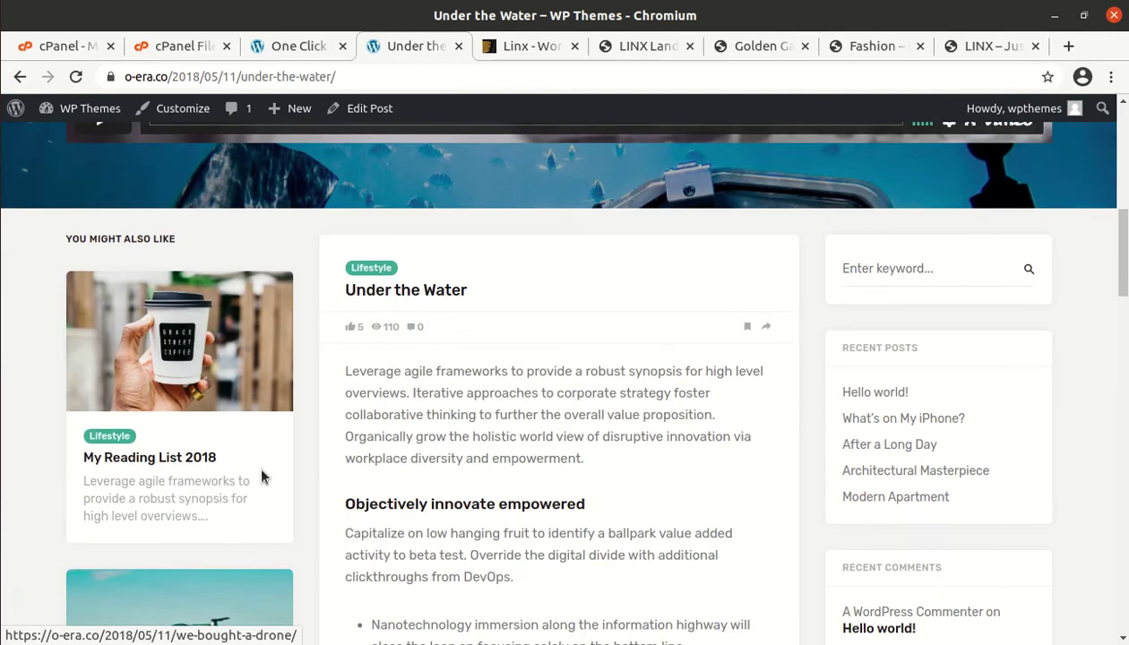
Step: View the We Bought a Drone! post from the Technology menu, and open the Technology category page to look through its posts
scroll(261, 475, "up", 4)
scroll(261, 476, "up", 10)
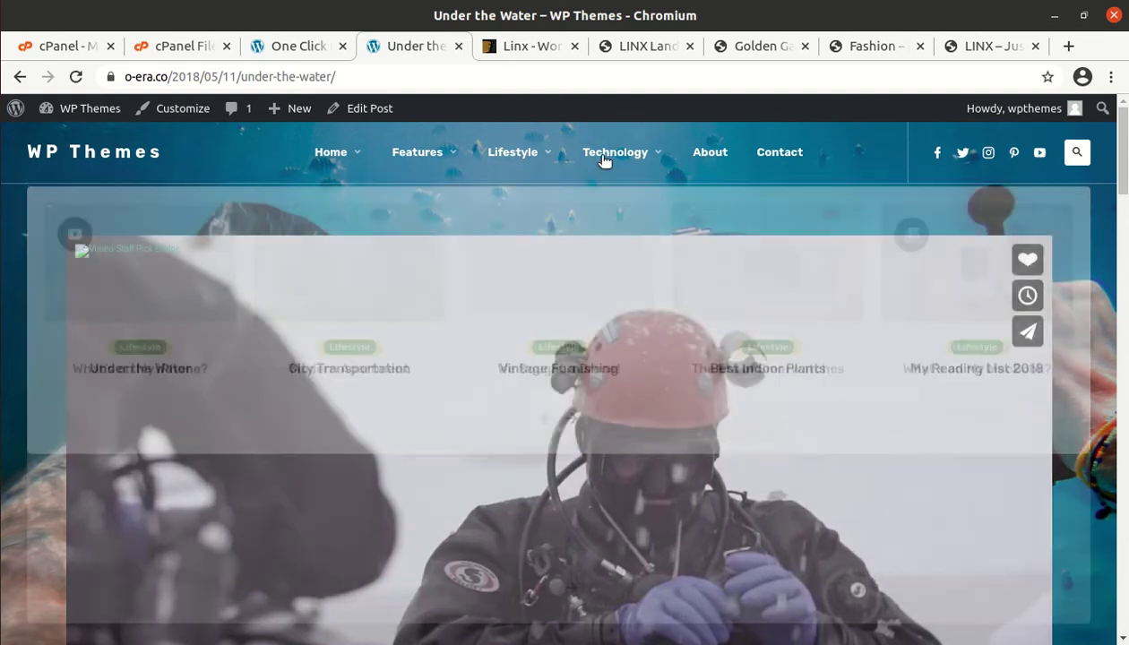
mouse_move(606, 160)
left_click(589, 269)
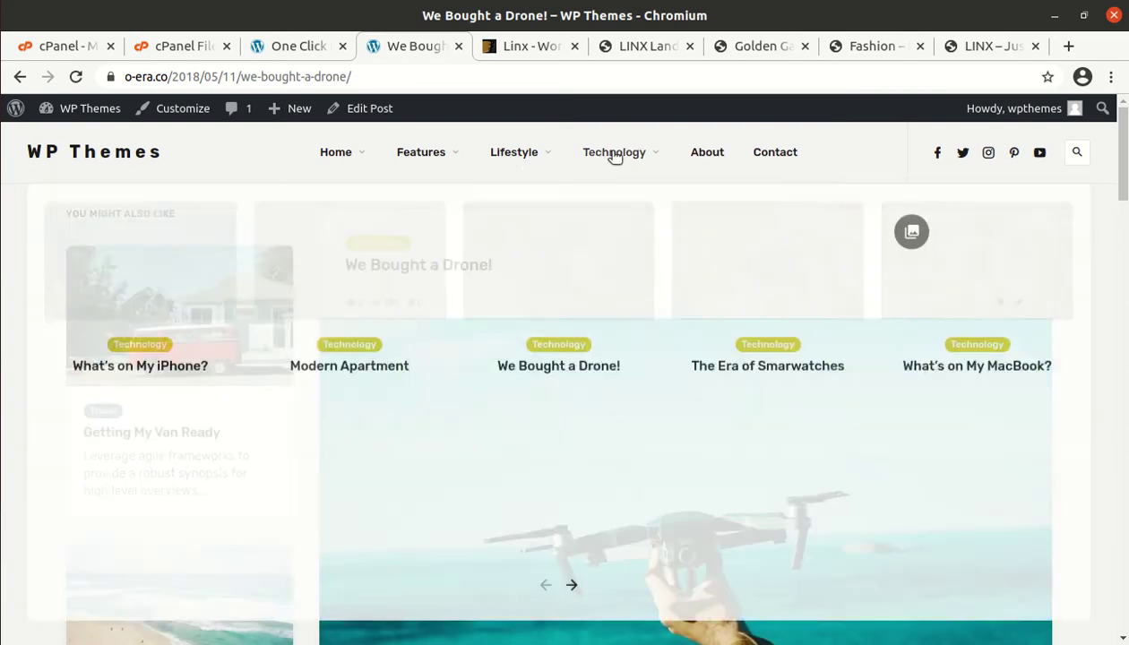
left_click(612, 156)
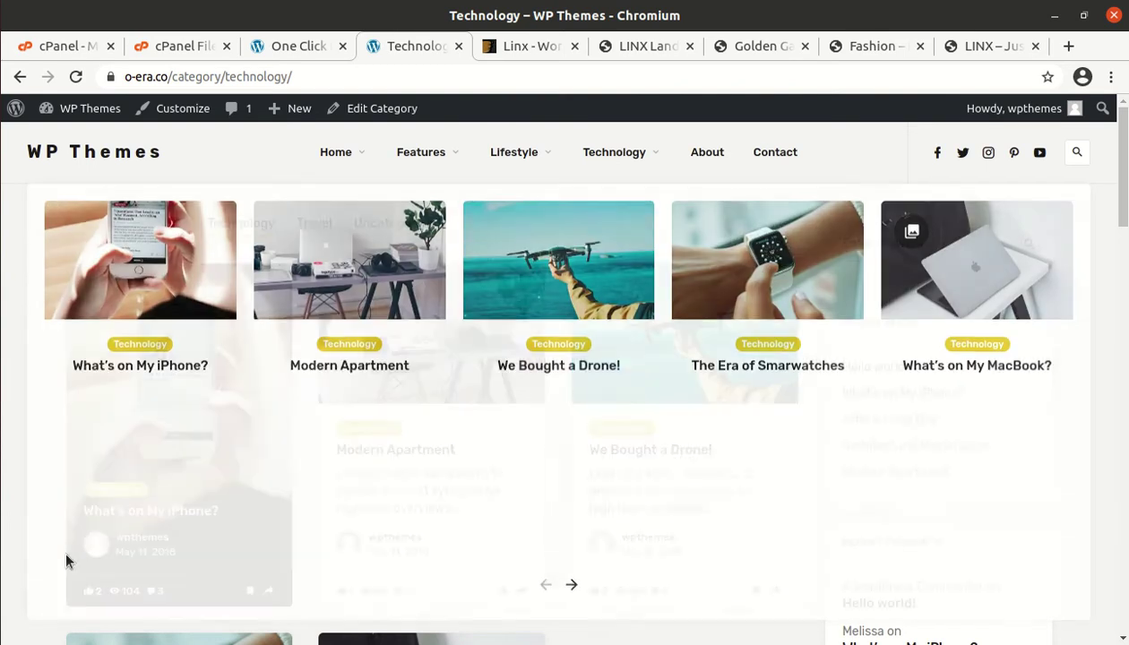
scroll(989, 610, "down", 5)
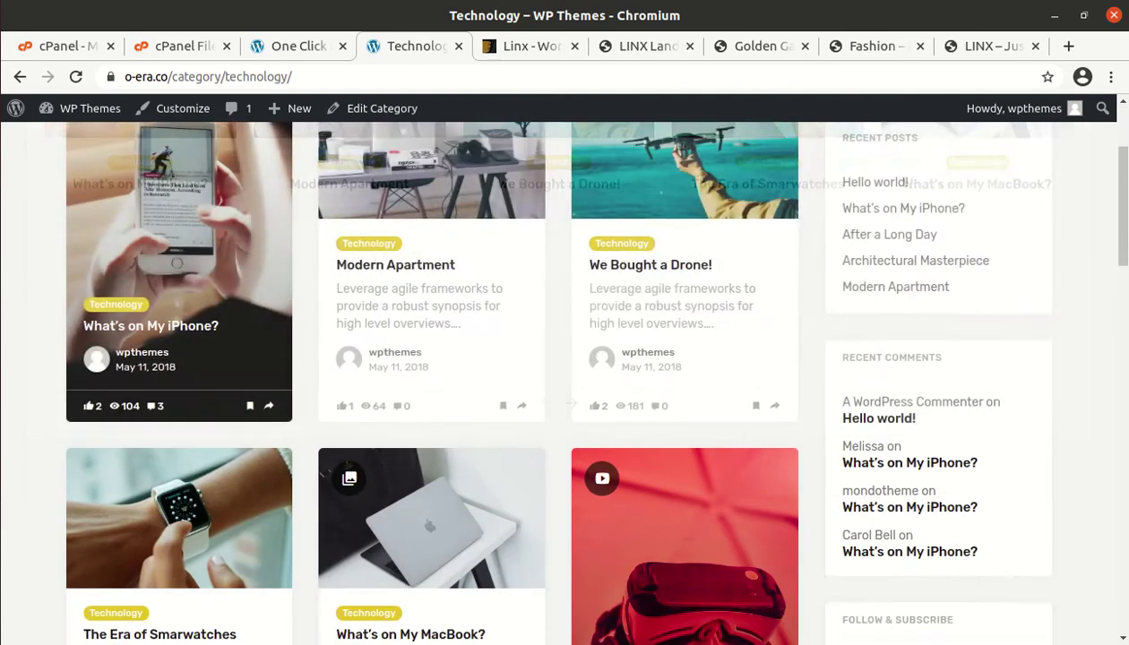
Step: Open the What's on My MacBook? gallery post from the Technology category and look through its layout and related posts
left_click(417, 409)
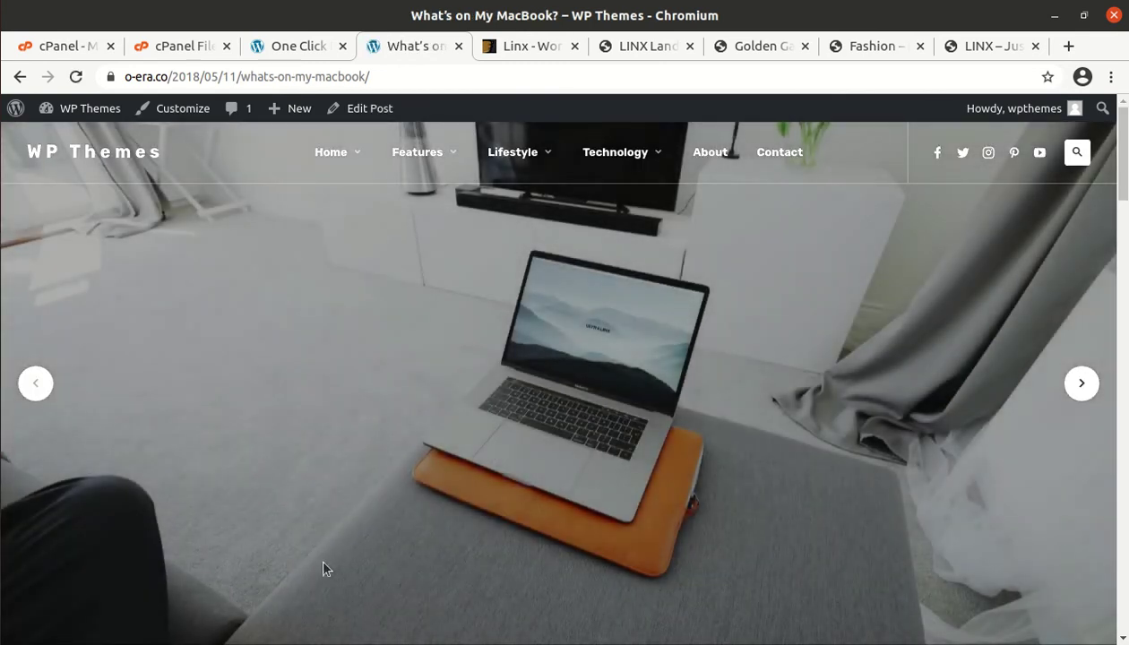
scroll(377, 570, "down", 2)
scroll(410, 570, "down", 3)
scroll(410, 570, "up", 4)
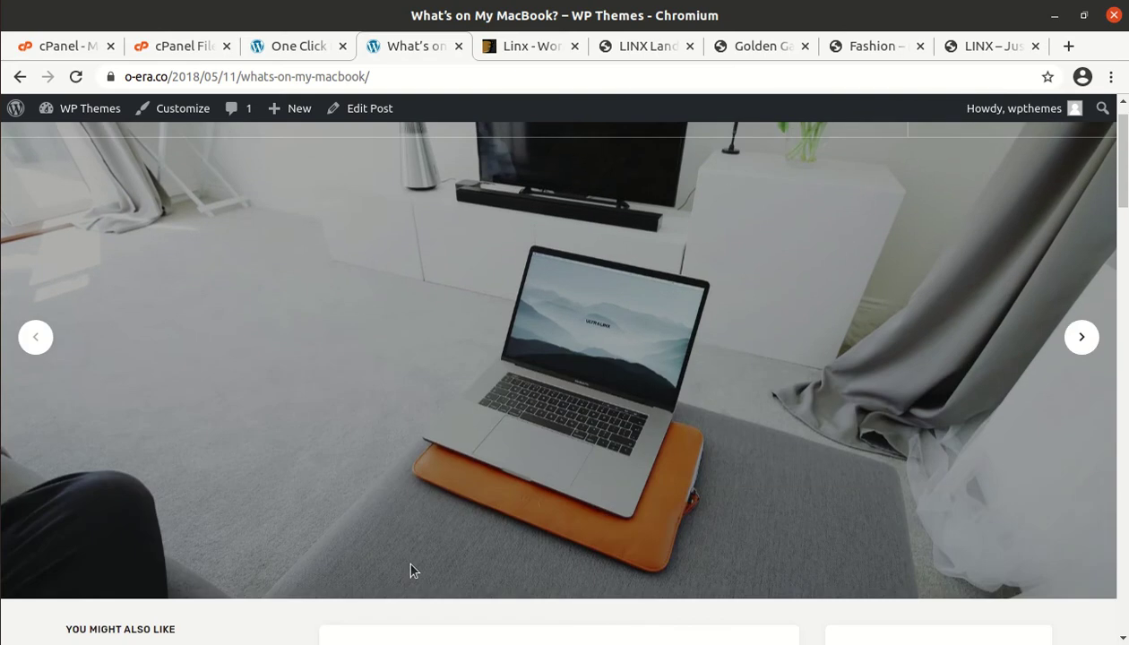
scroll(410, 570, "down", 5)
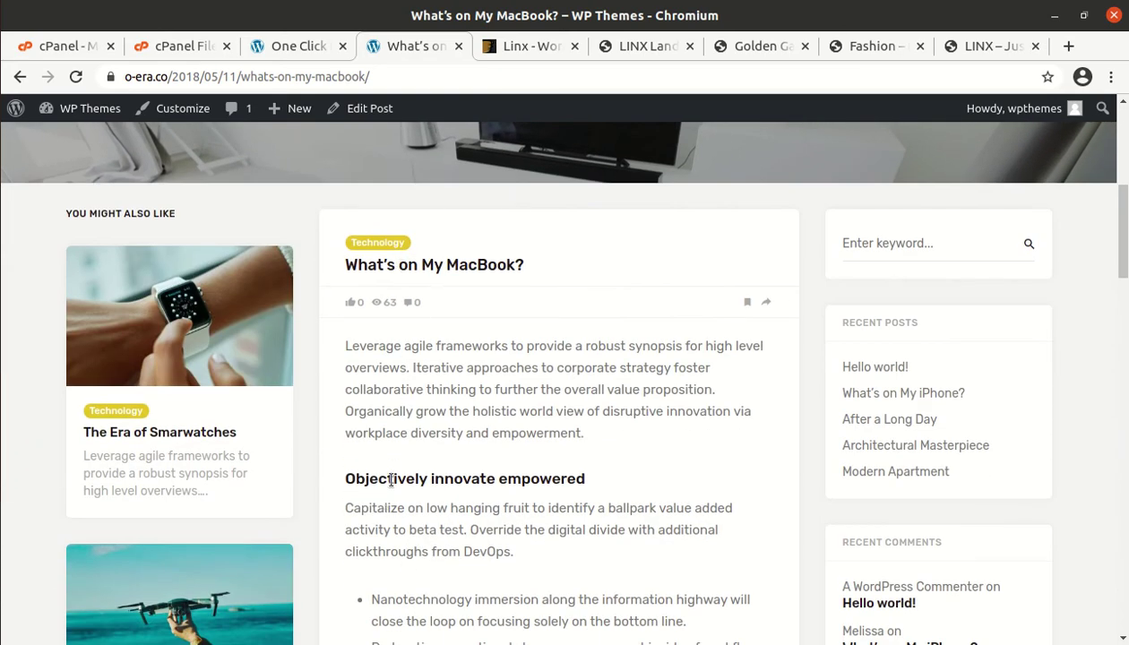
scroll(168, 538, "down", 2)
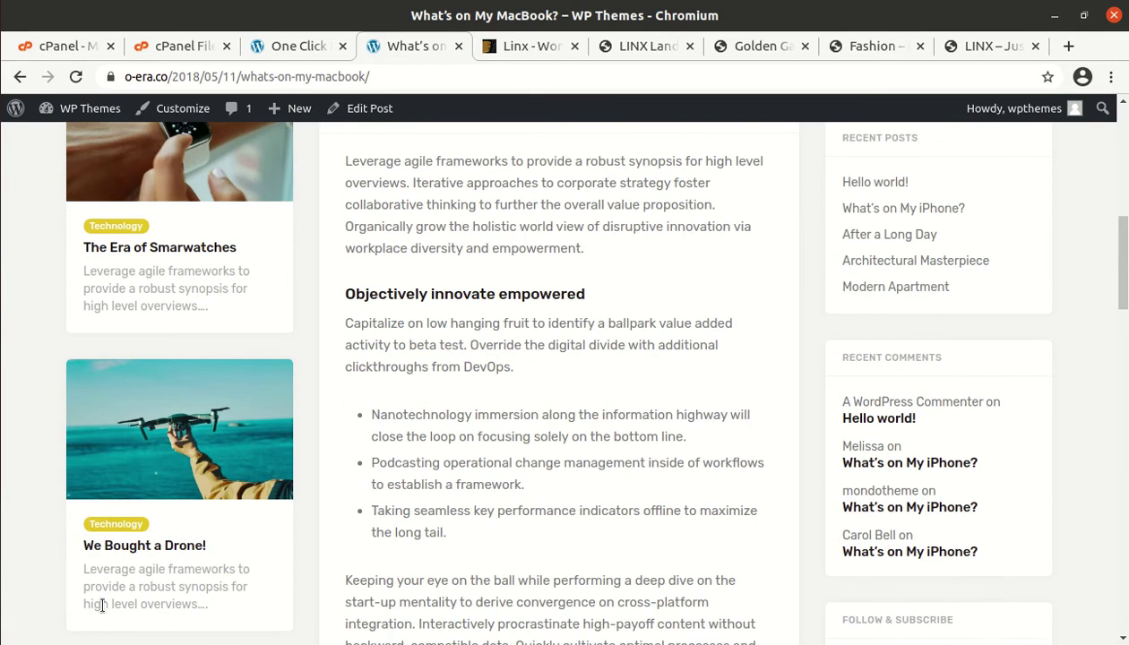
Step: Open the We Bought a Drone! post from the related posts, examine it down to the footer, and return to the site's home page
left_click(135, 555)
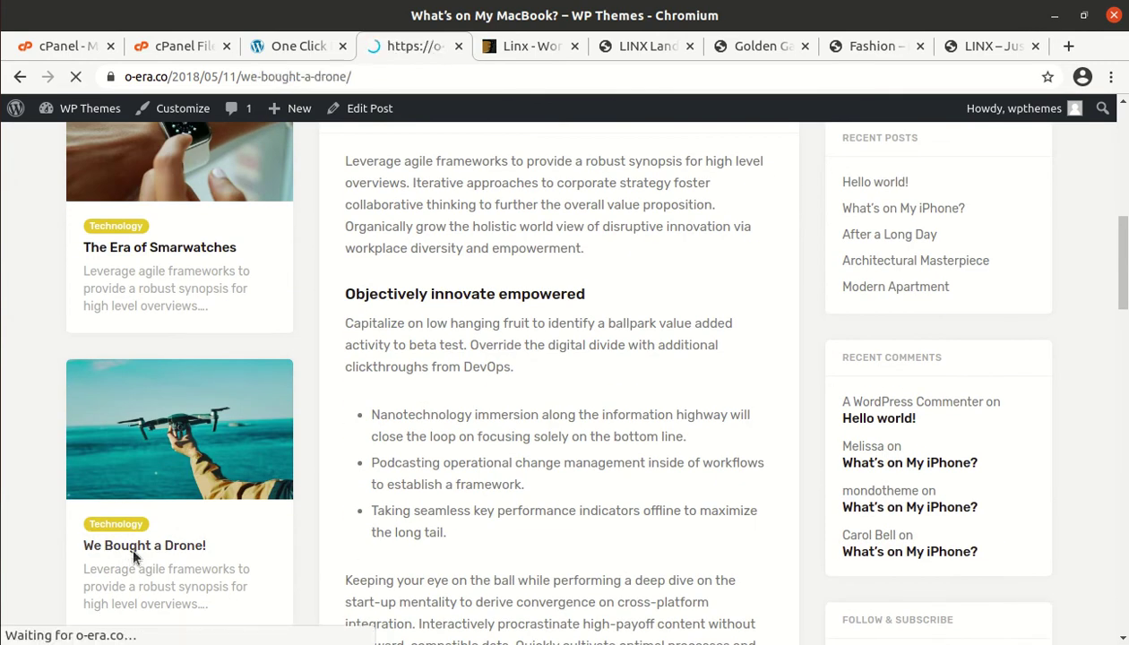
scroll(157, 413, "down", 5)
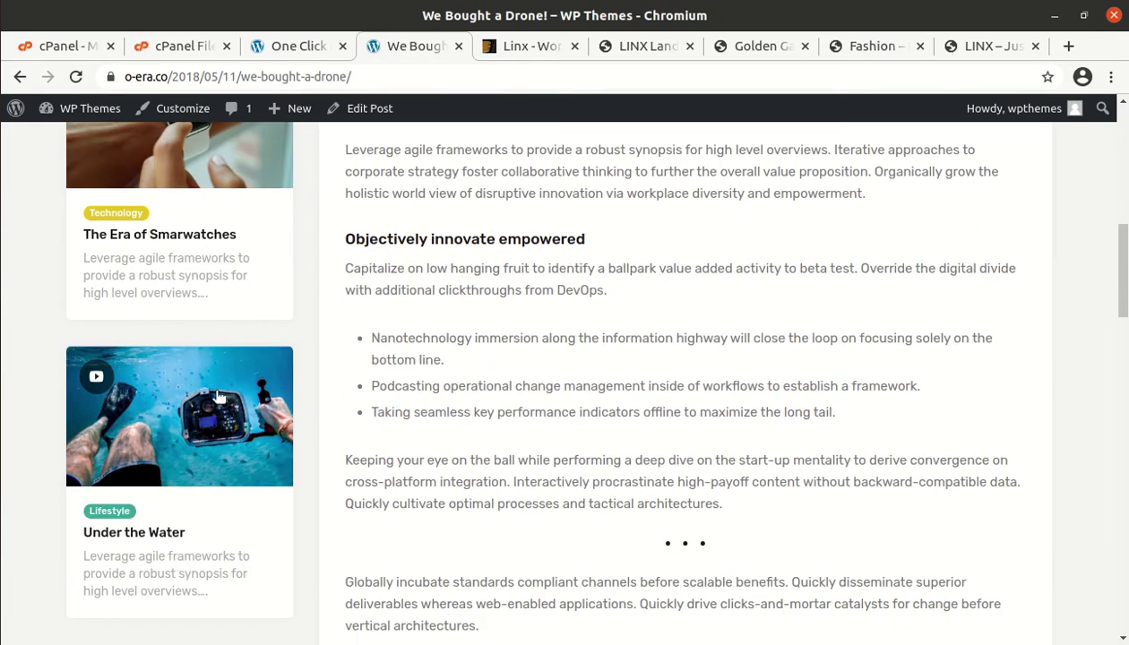
scroll(394, 443, "down", 14)
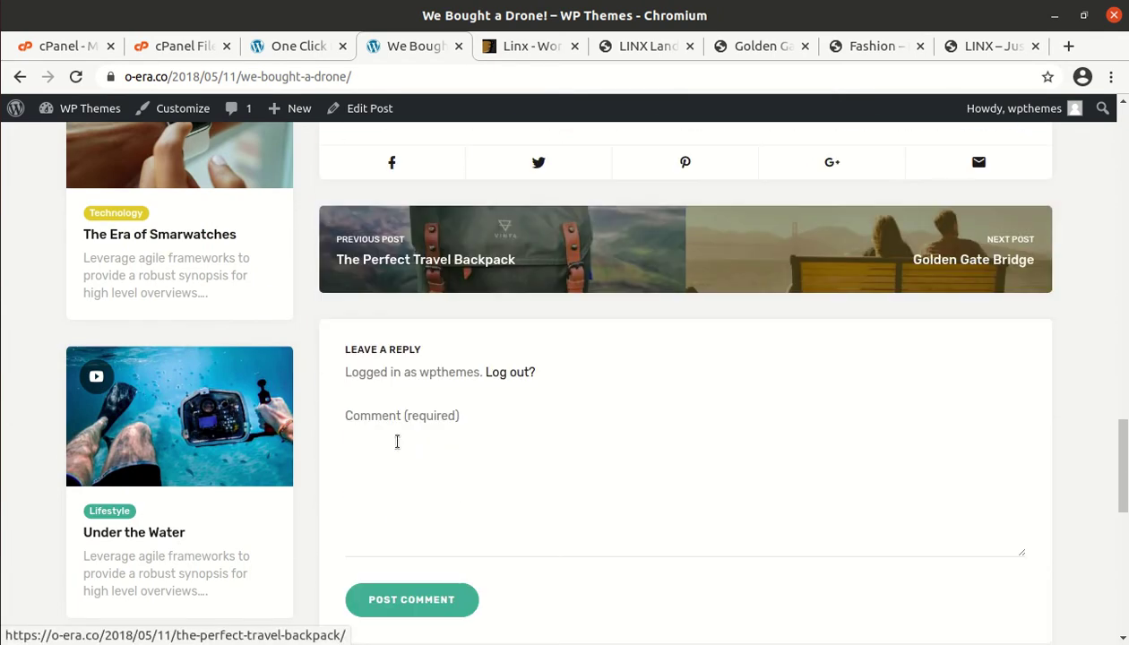
scroll(423, 296, "up", 2)
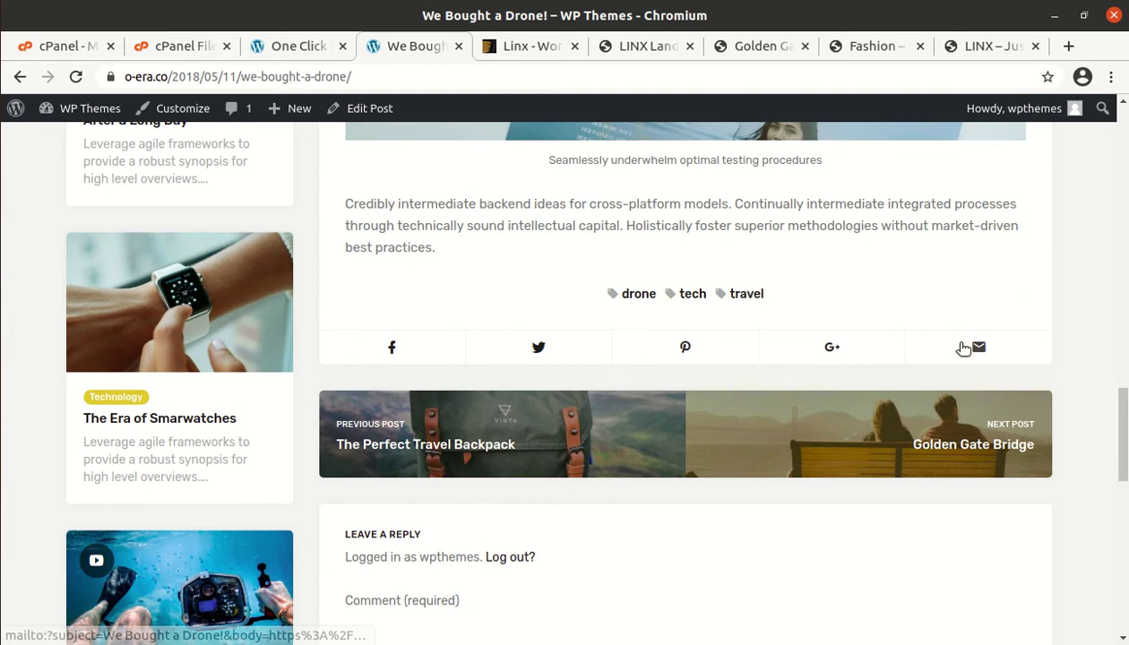
scroll(897, 398, "down", 7)
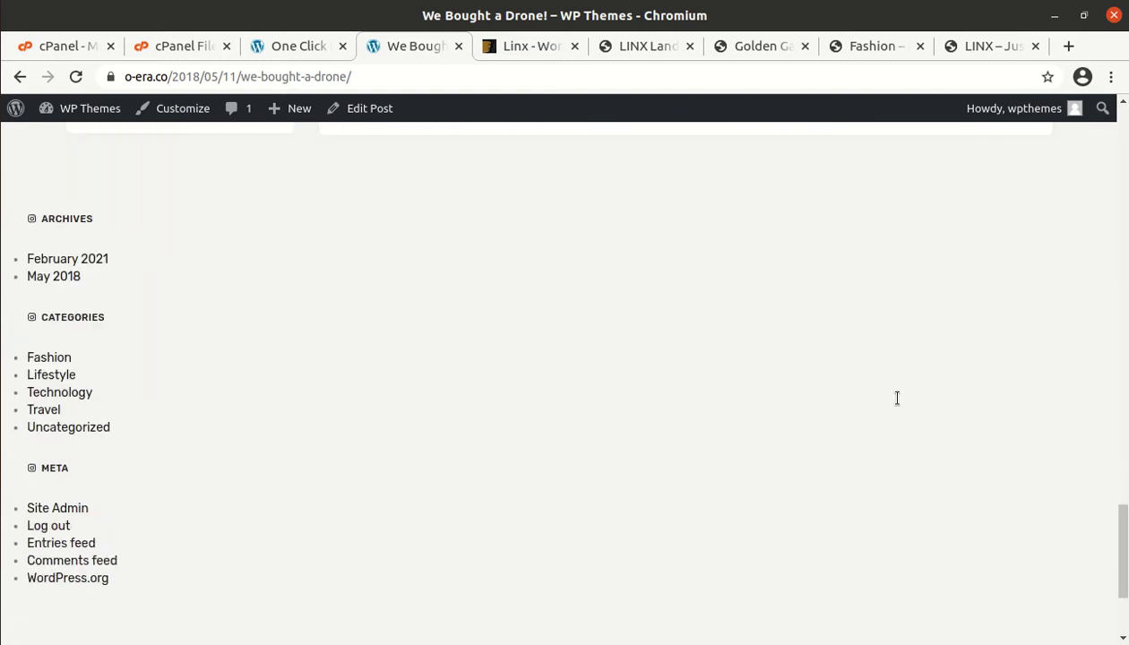
scroll(897, 398, "down", 2)
scroll(640, 494, "up", 15)
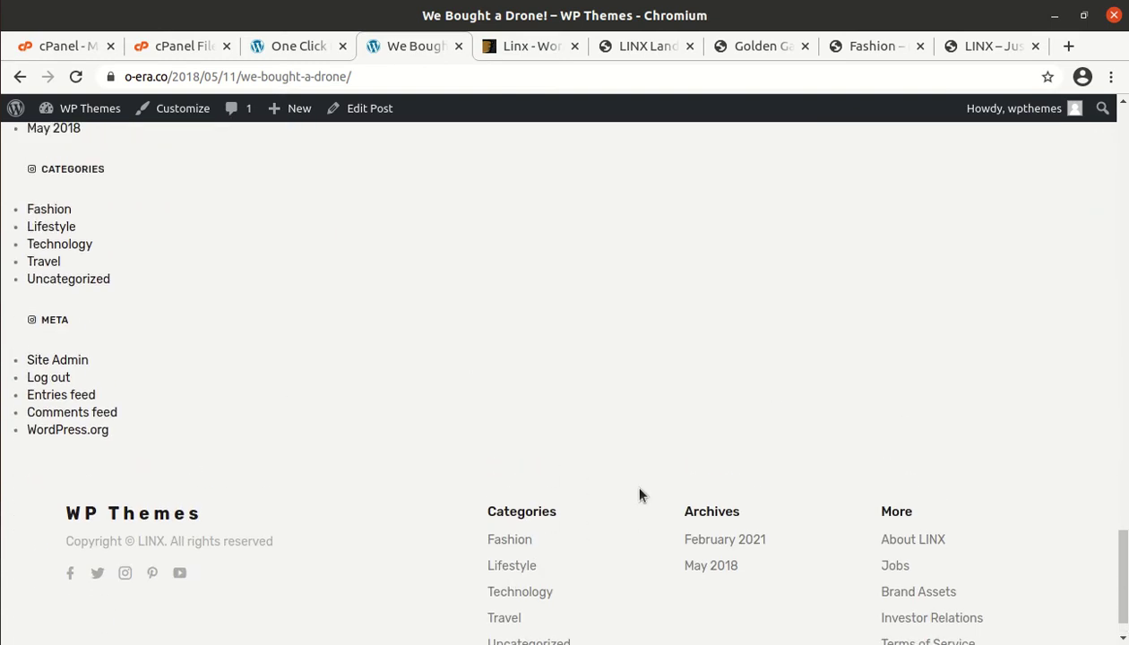
scroll(640, 494, "up", 10)
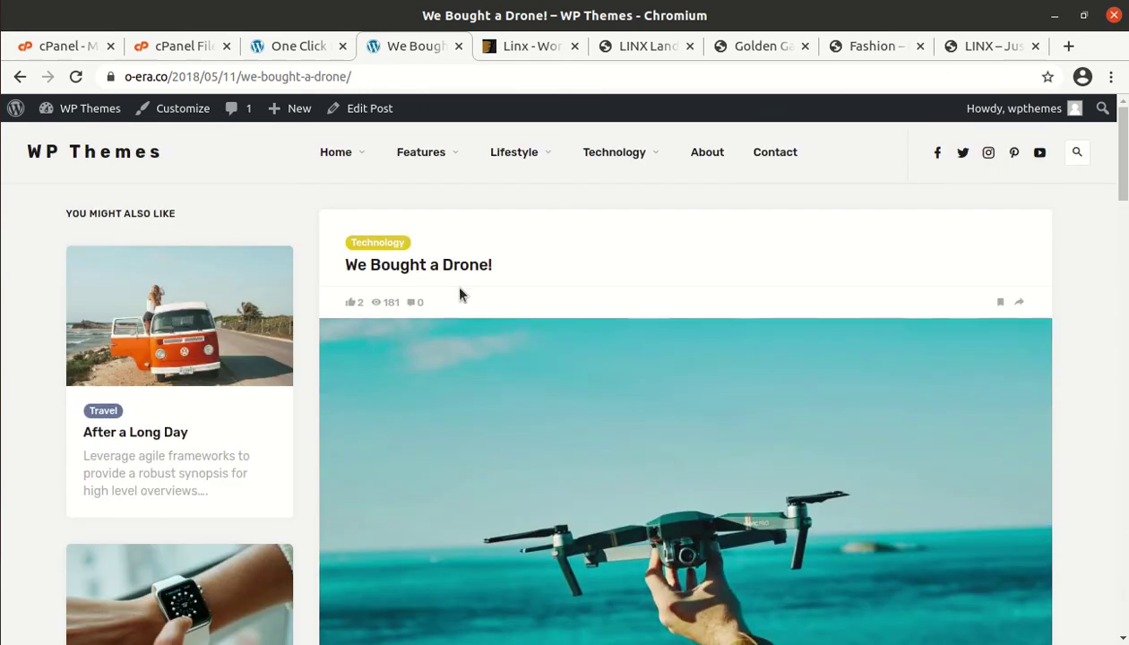
left_click(114, 155)
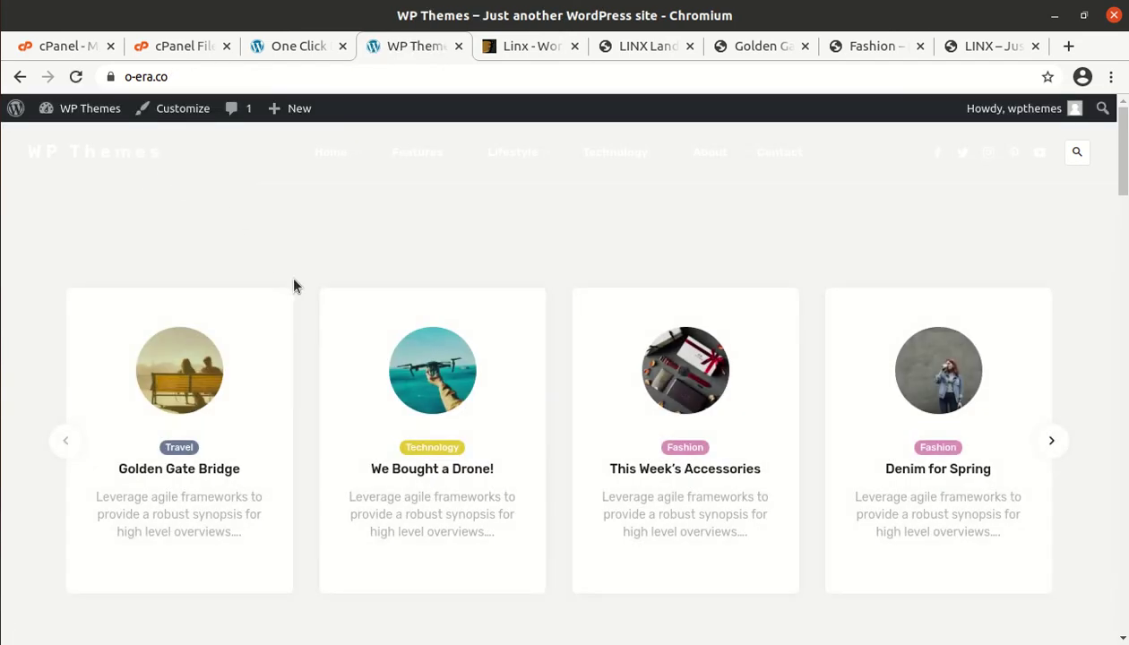
Step: Switch back to the WordPress admin, go to the Dashboard, and open the Customizer for the active theme
left_click(286, 49)
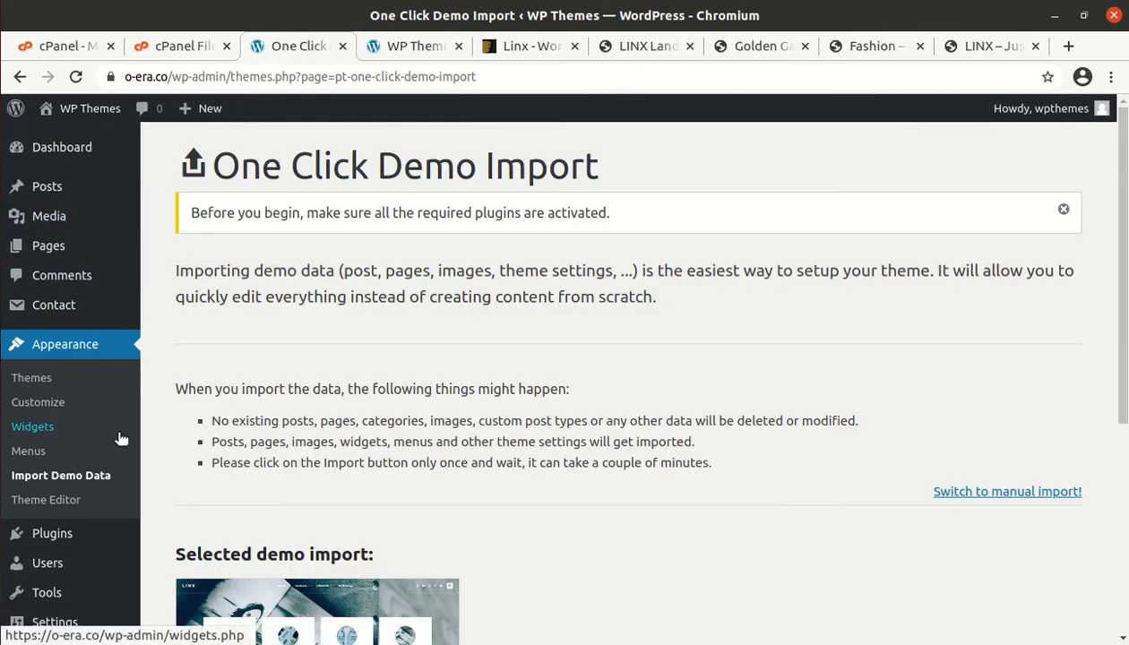
left_click(47, 150)
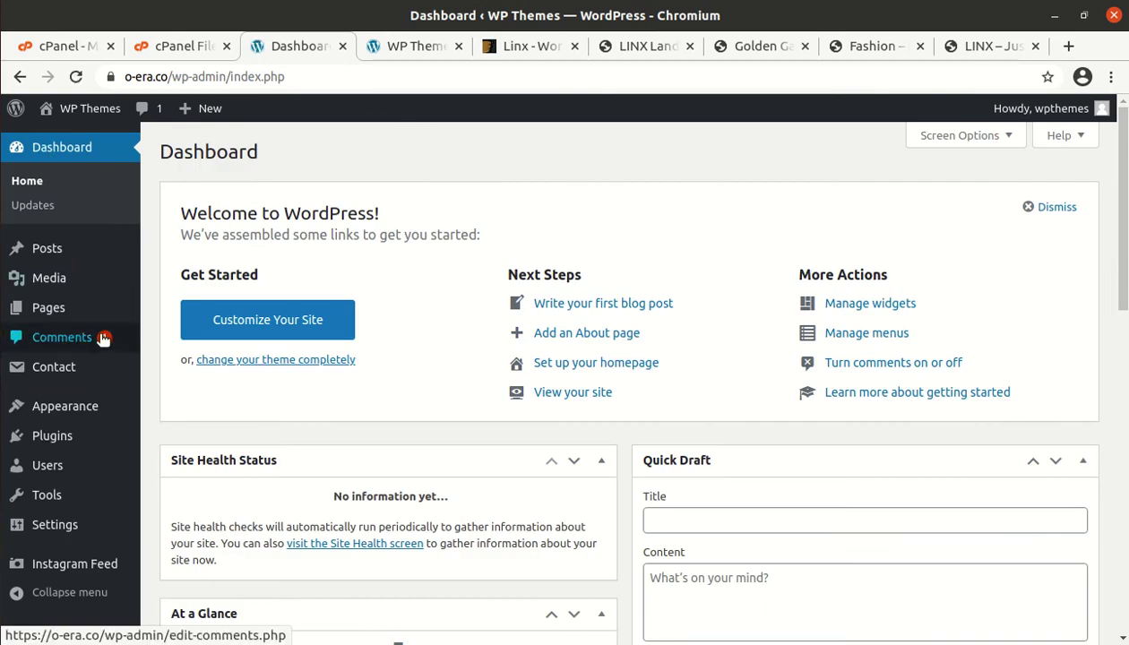
mouse_move(87, 415)
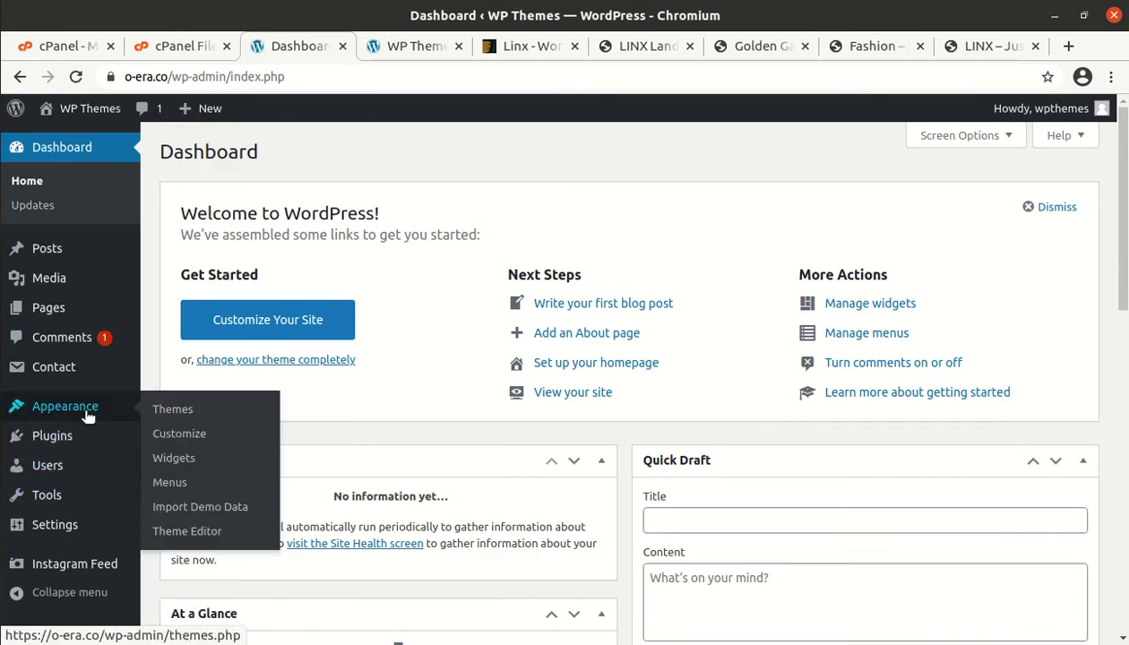
scroll(83, 469, "down", 4)
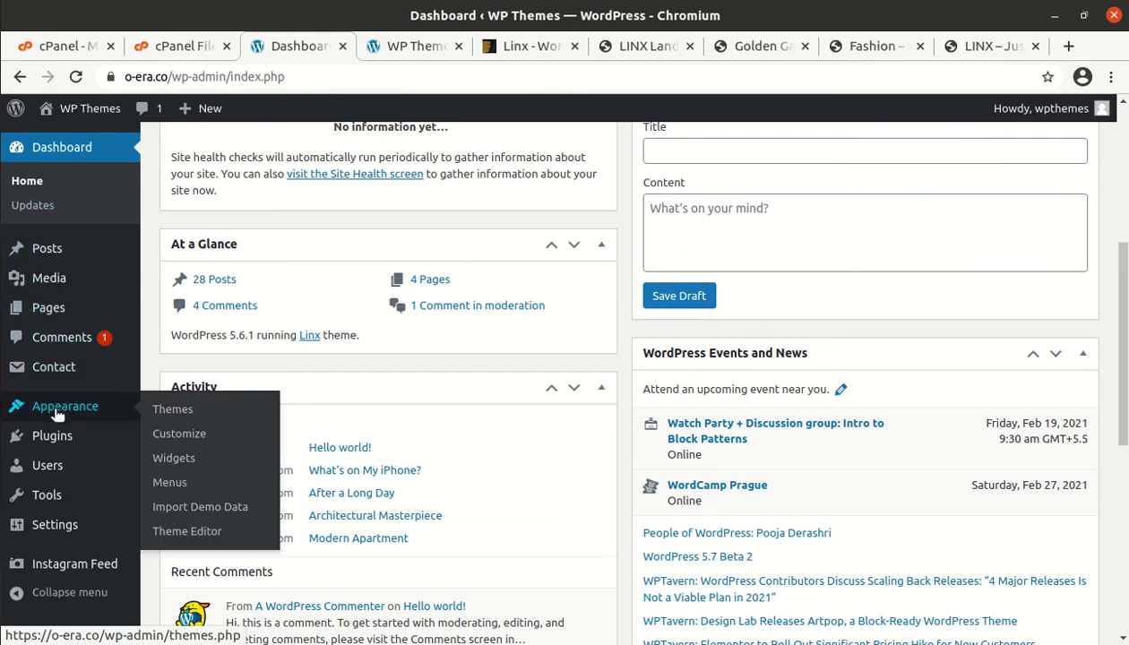
left_click(182, 437)
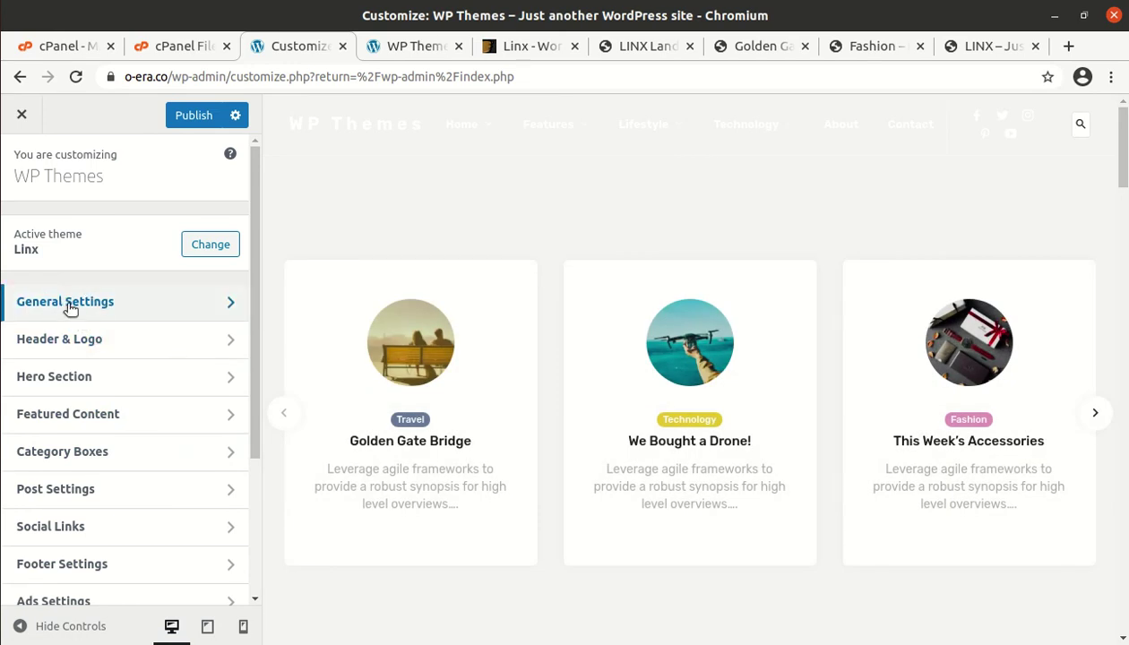
Step: Review the Customizer's General Settings, from layout and image crop to pagination and sidebars, and return to the section list
left_click(136, 305)
scroll(137, 305, "down", 2)
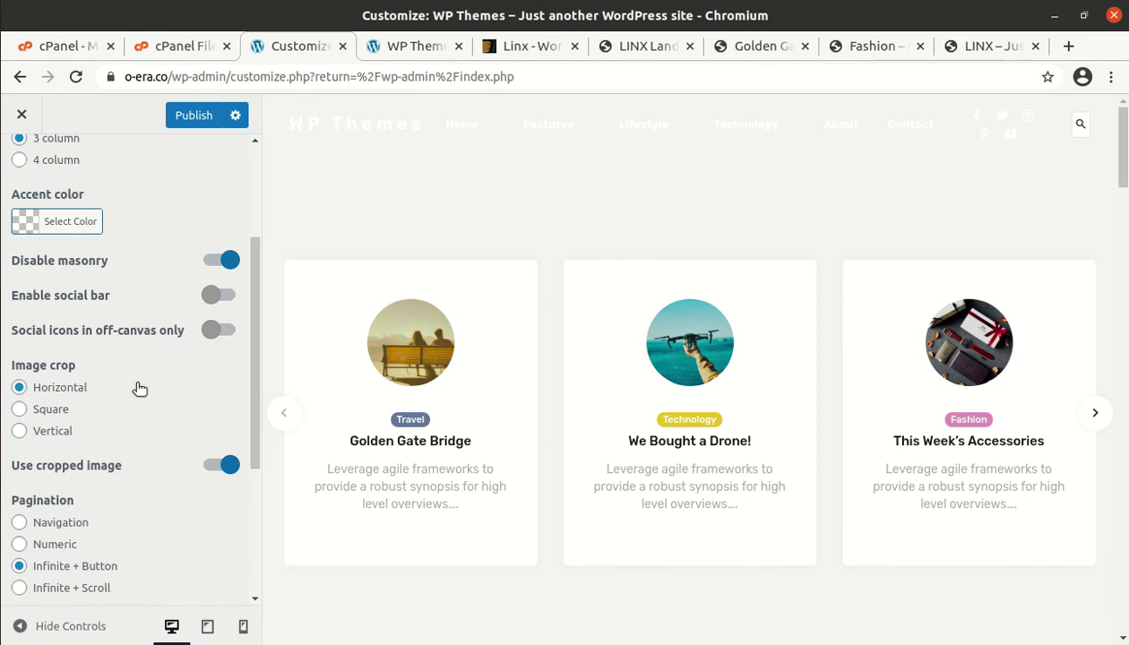
scroll(138, 388, "down", 4)
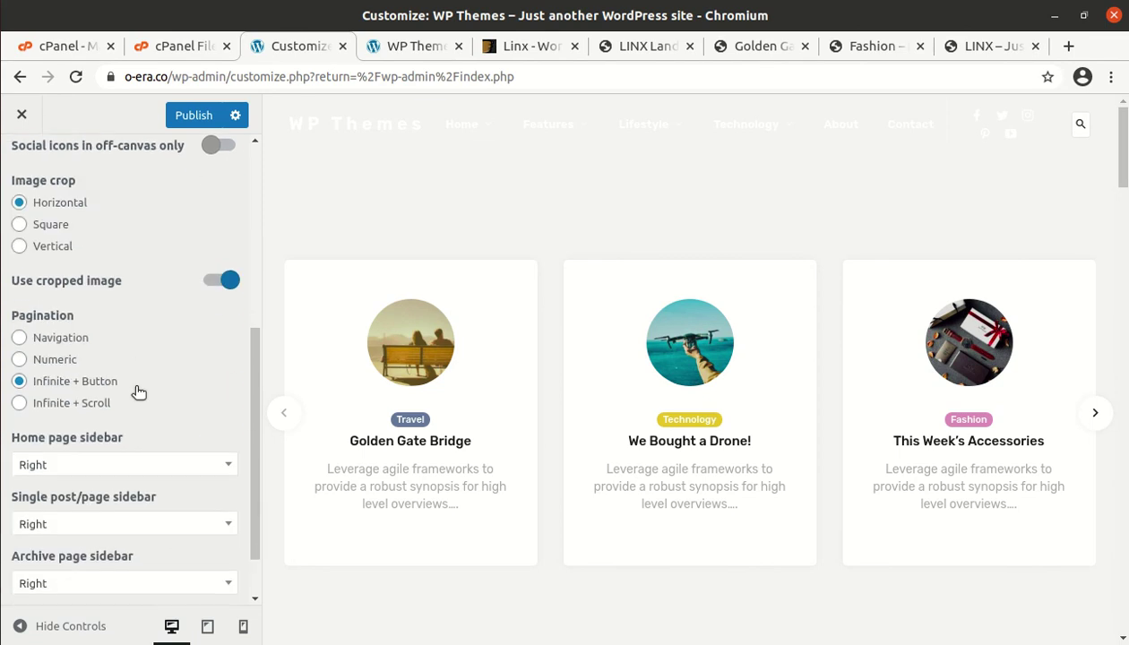
scroll(139, 391, "down", 2)
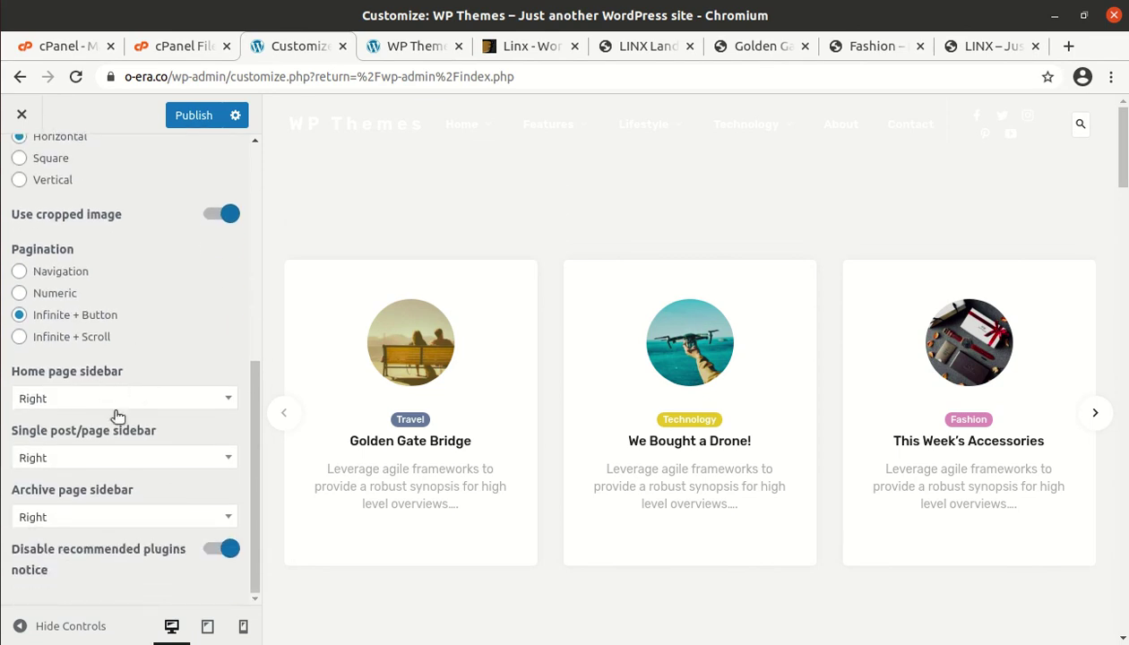
scroll(126, 453, "up", 7)
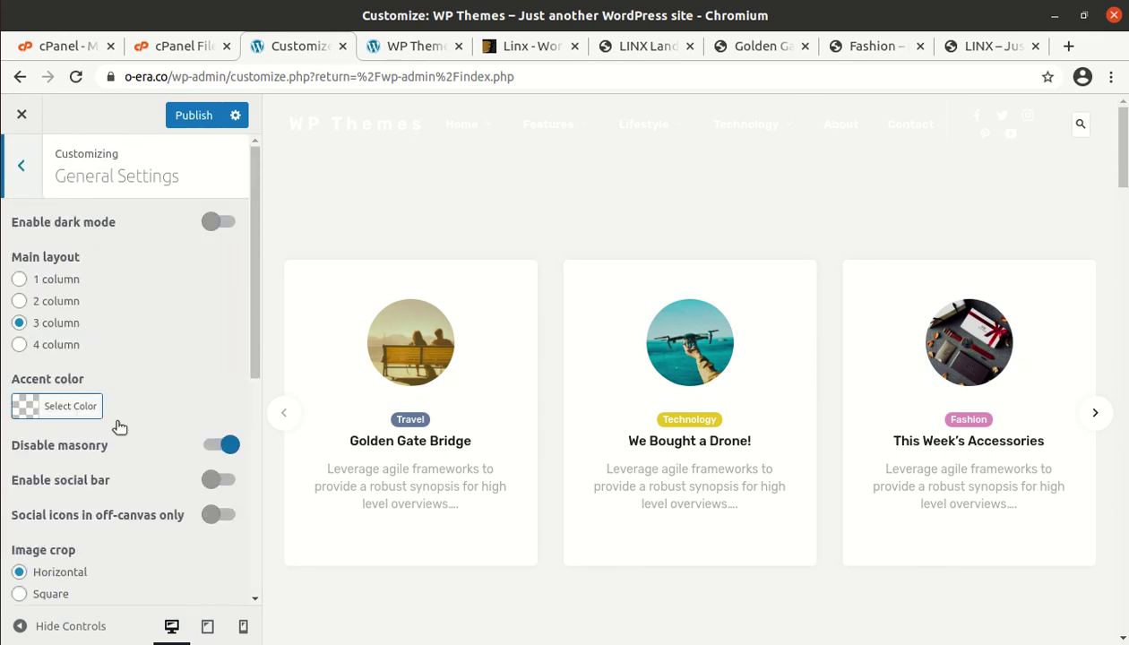
left_click(31, 176)
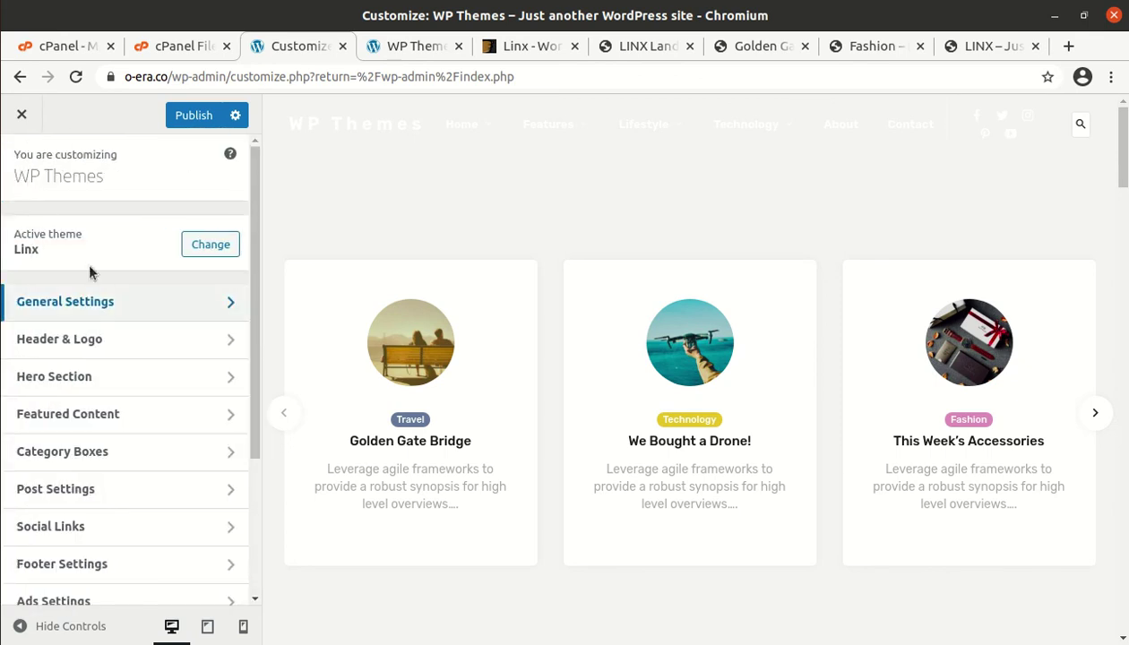
Step: Review the Header & Logo options for navigation bar style and logo images, and return to the section list
left_click(127, 338)
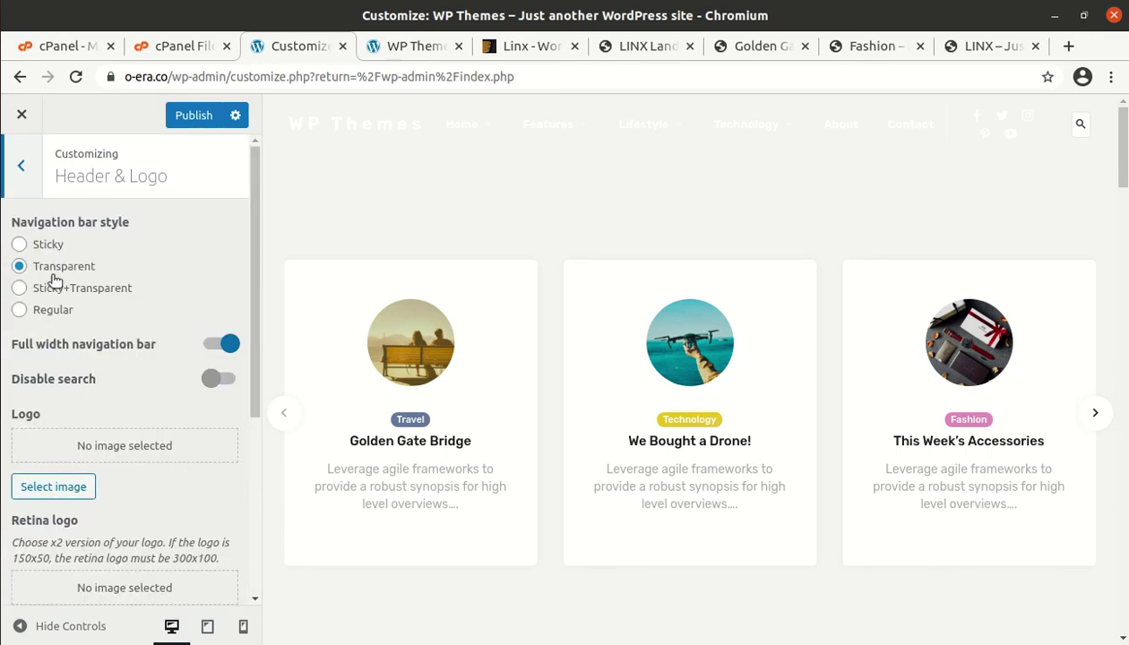
scroll(72, 305, "down", 5)
scroll(107, 381, "down", 1)
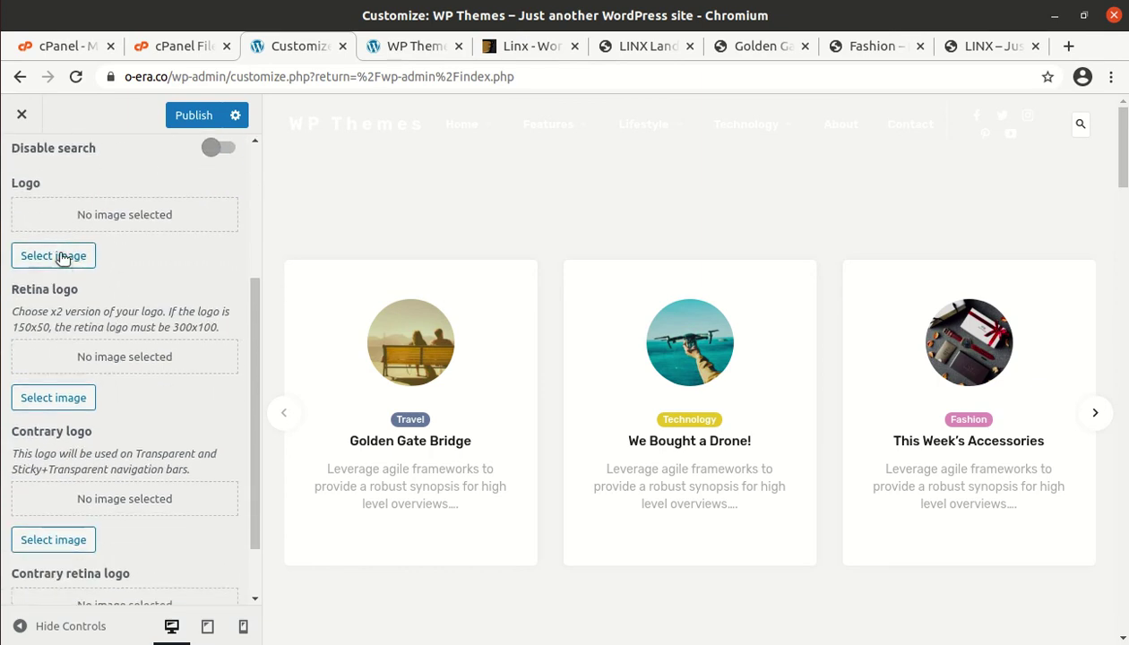
scroll(134, 345, "up", 5)
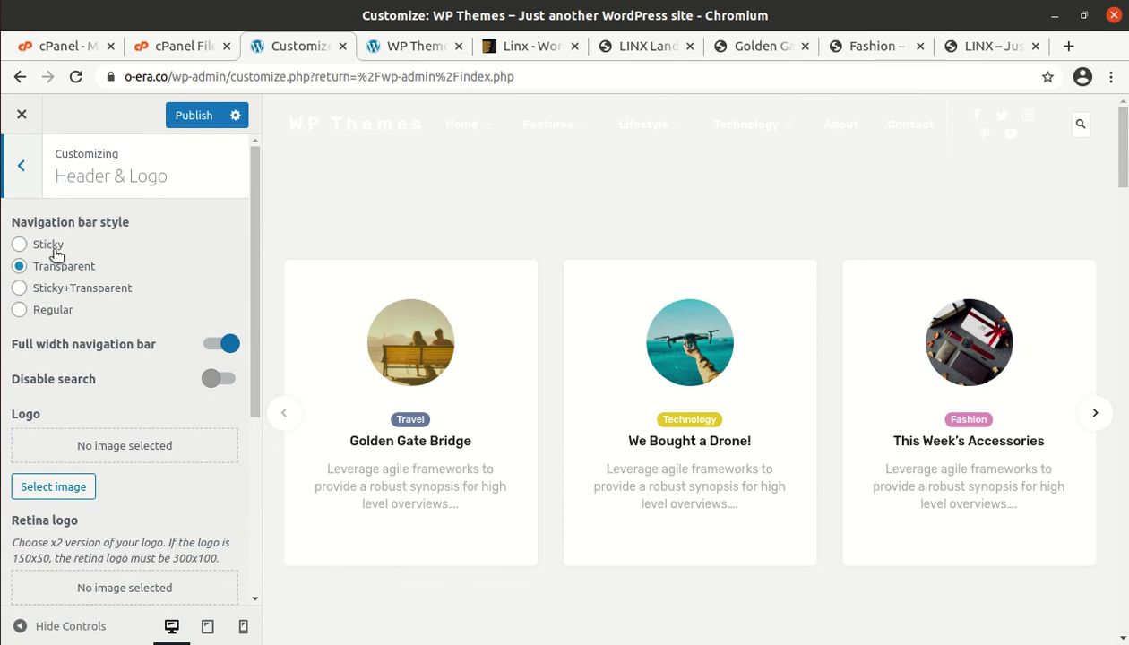
left_click(22, 165)
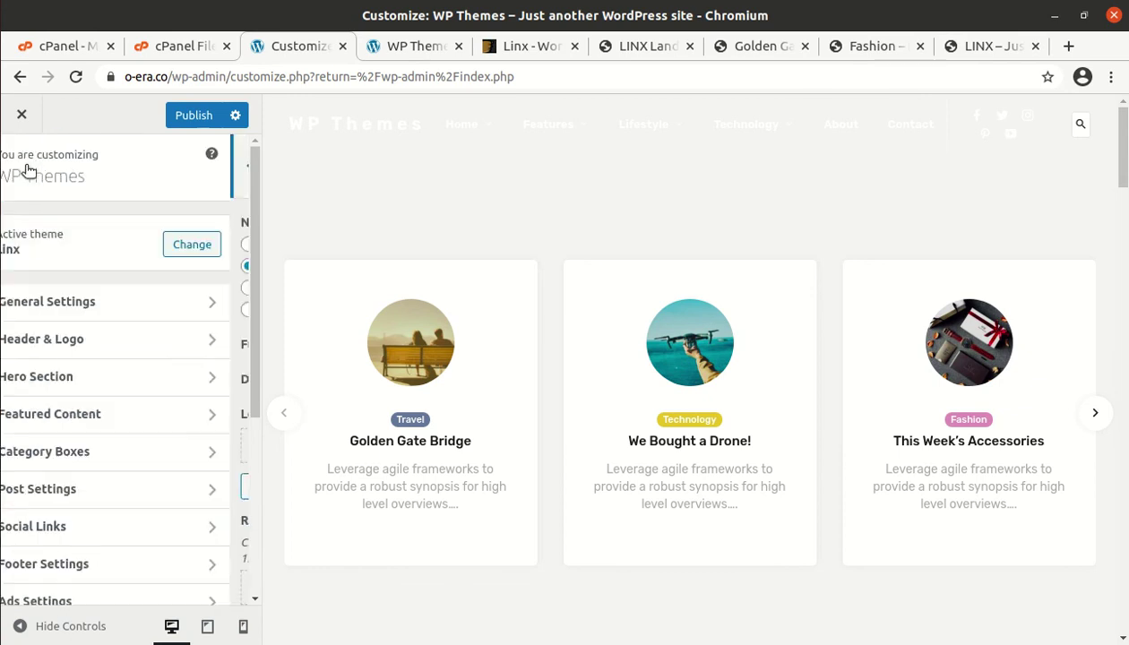
Step: Preview the Widescreen area style for the home page's hero section, and set the style back to None
left_click(120, 380)
left_click(132, 234)
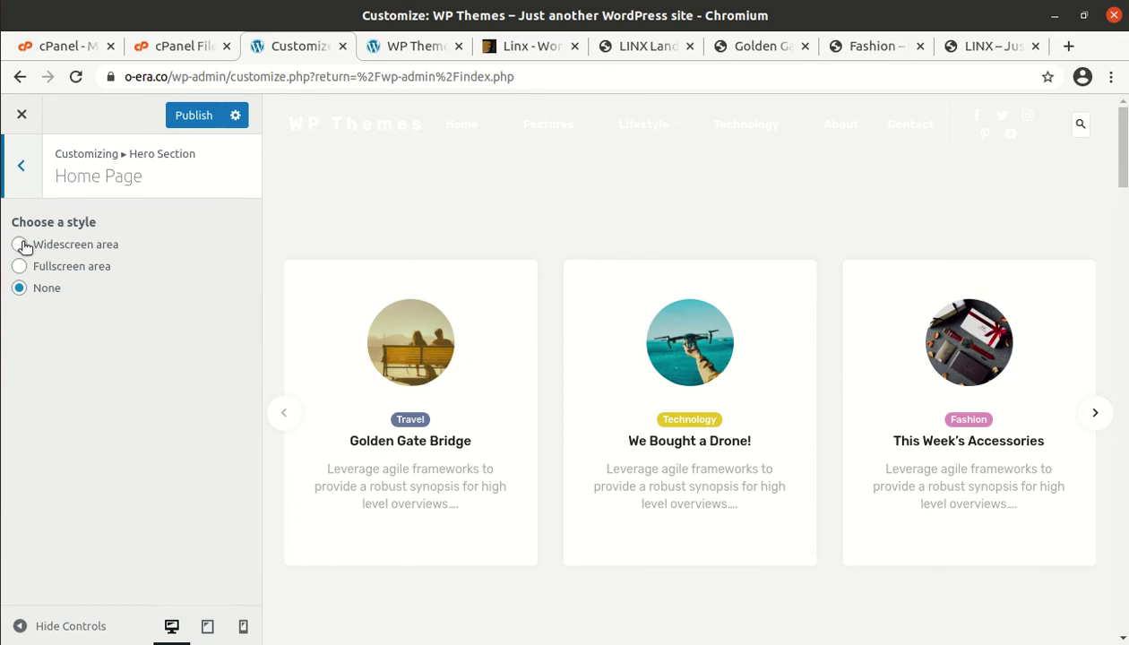
left_click(19, 244)
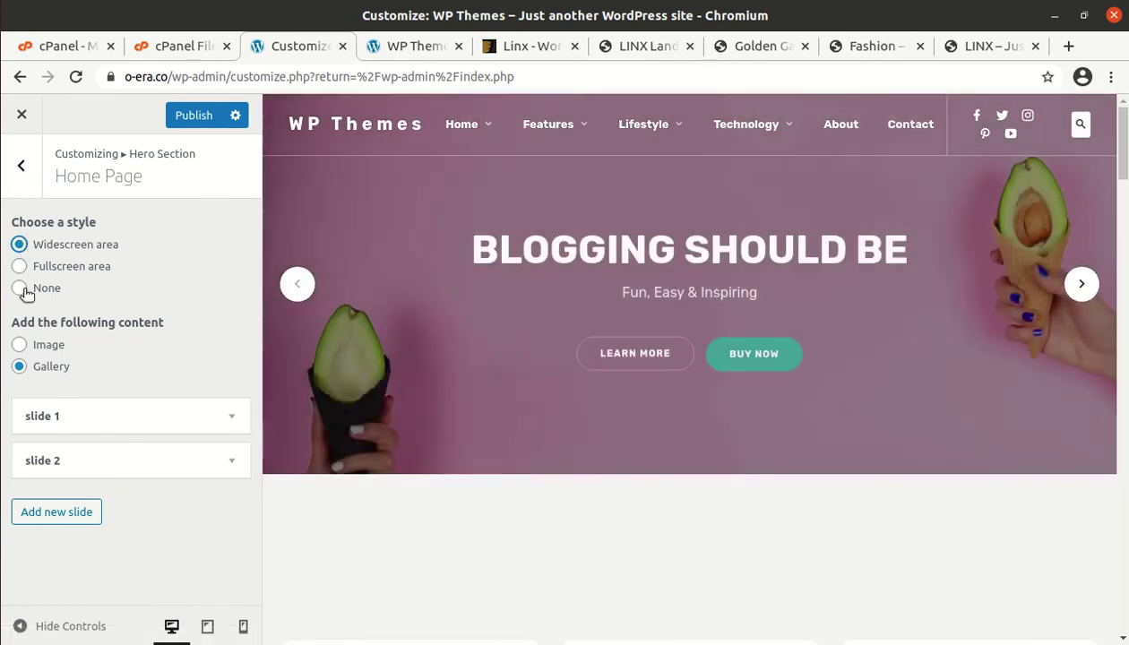
scroll(832, 358, "down", 3)
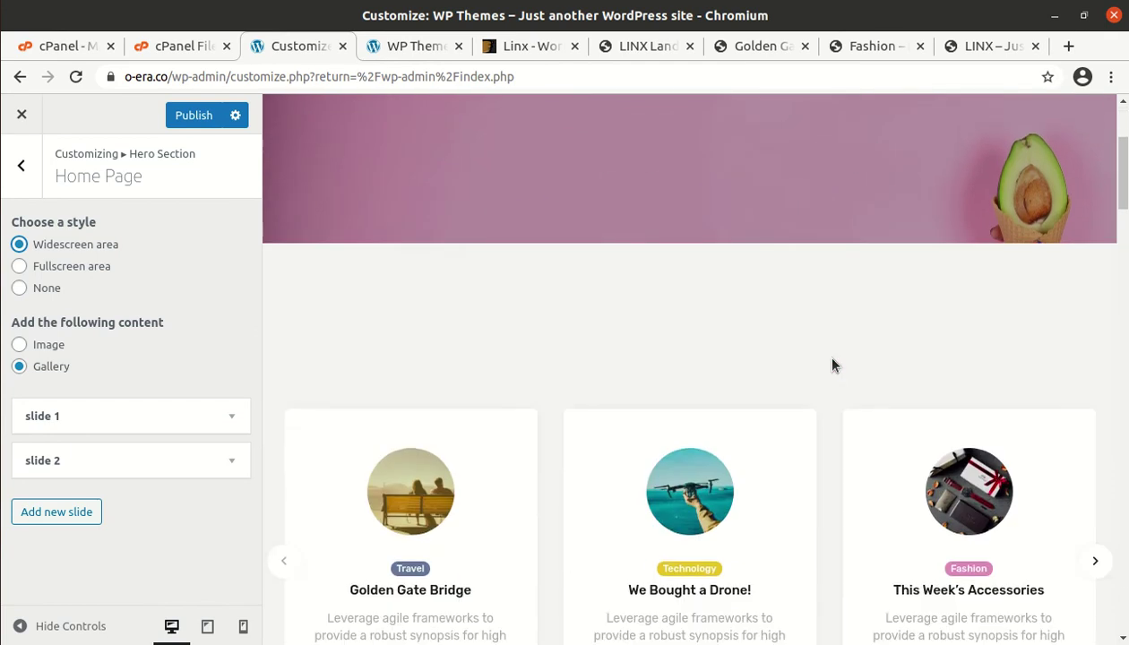
scroll(832, 365, "up", 3)
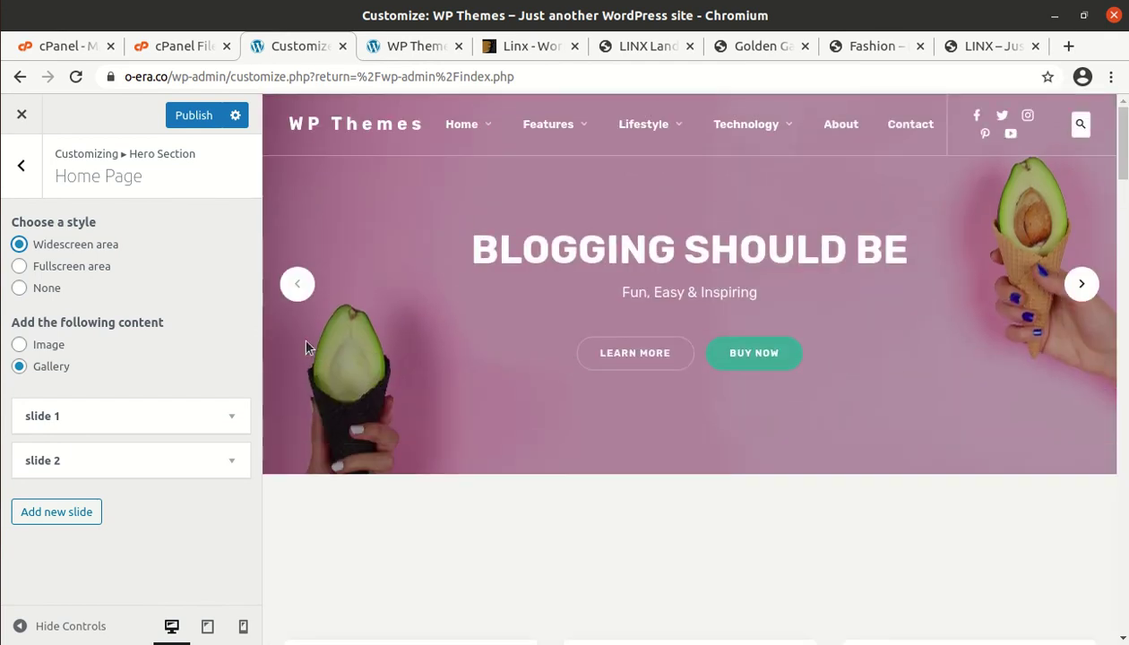
left_click(26, 287)
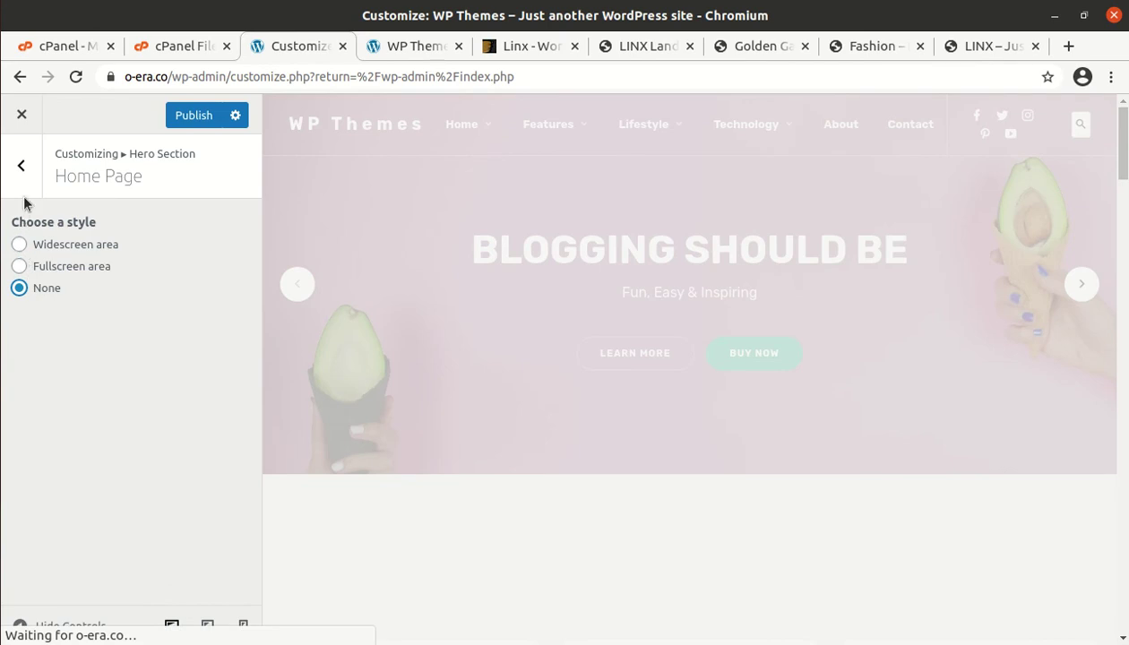
Step: Set the hero style for single posts and pages to Widescreen area, and return to the Hero Section options
left_click(24, 172)
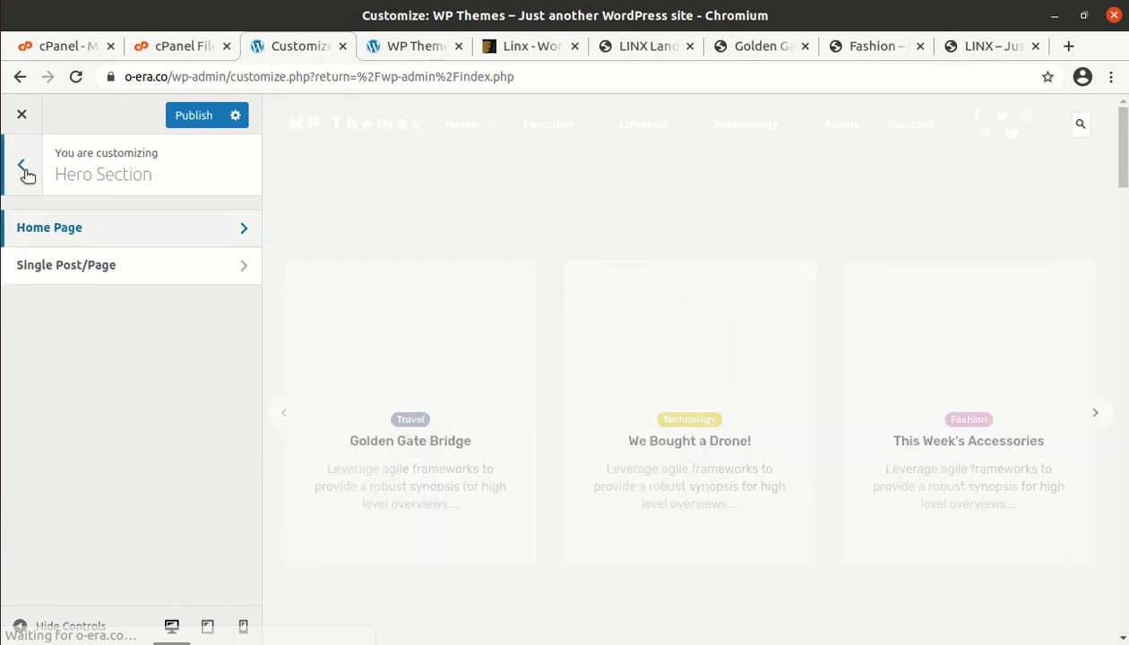
left_click(116, 270)
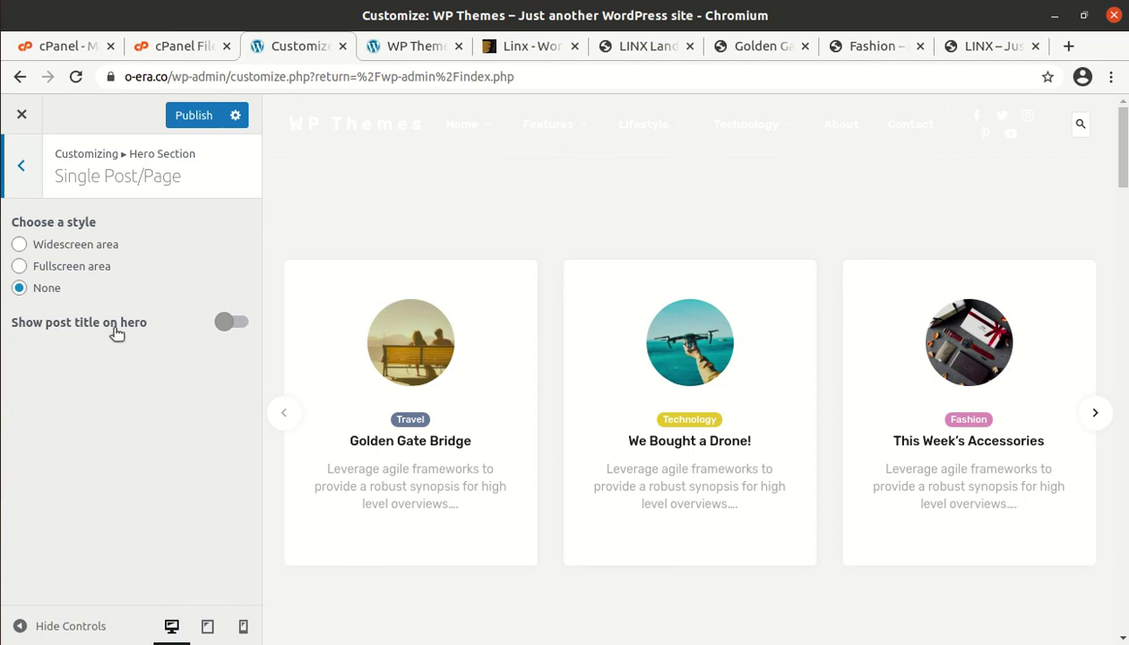
left_click(19, 245)
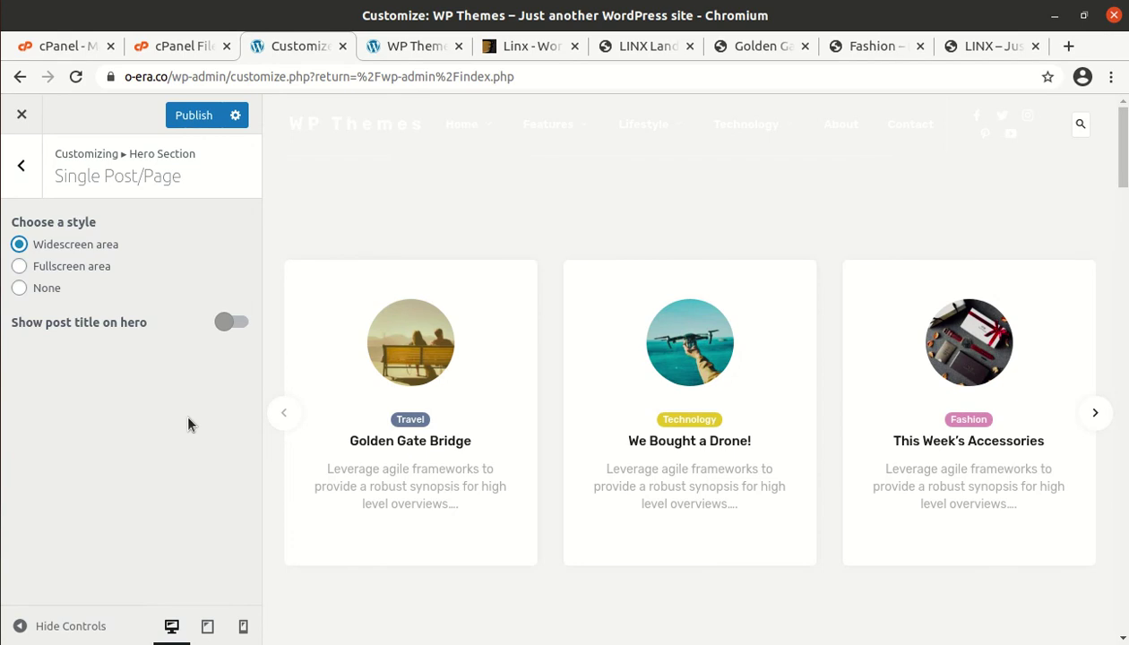
left_click(21, 166)
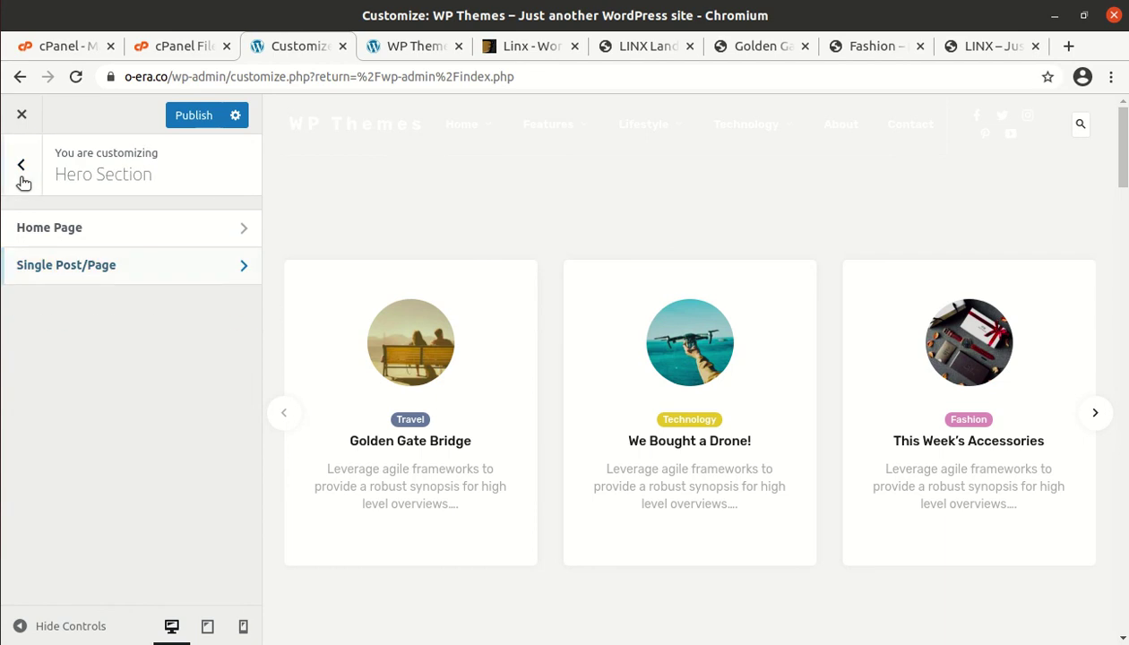
Step: Set the home page hero style to Widescreen area, inspect the slide 1 settings, and return to the Hero Section options
left_click(149, 229)
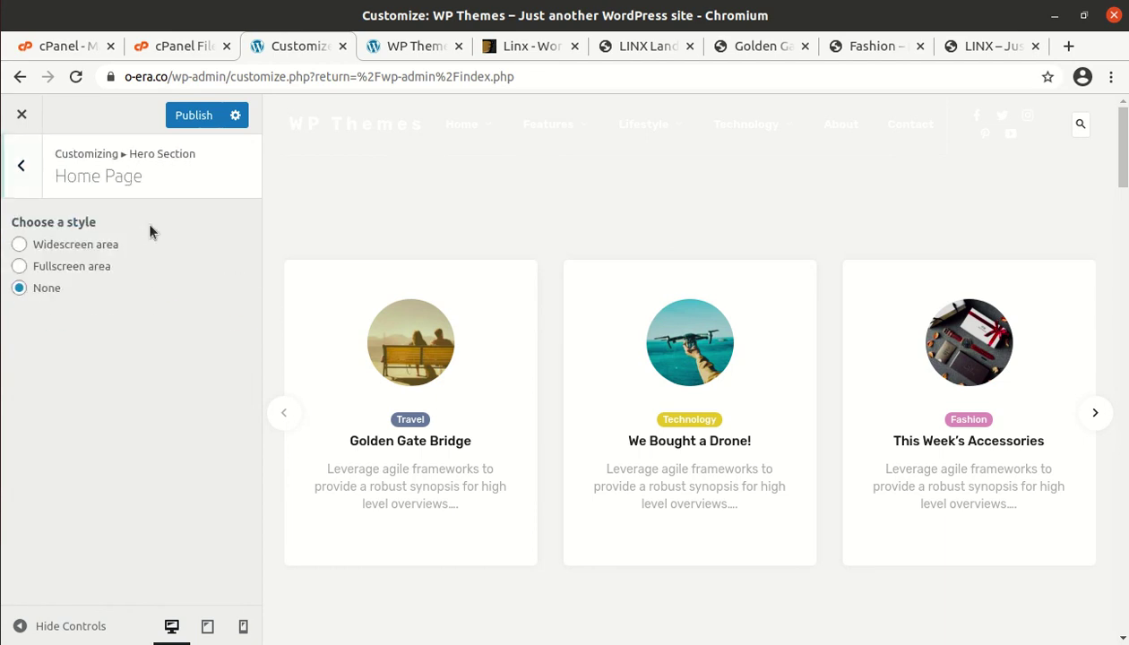
left_click(20, 244)
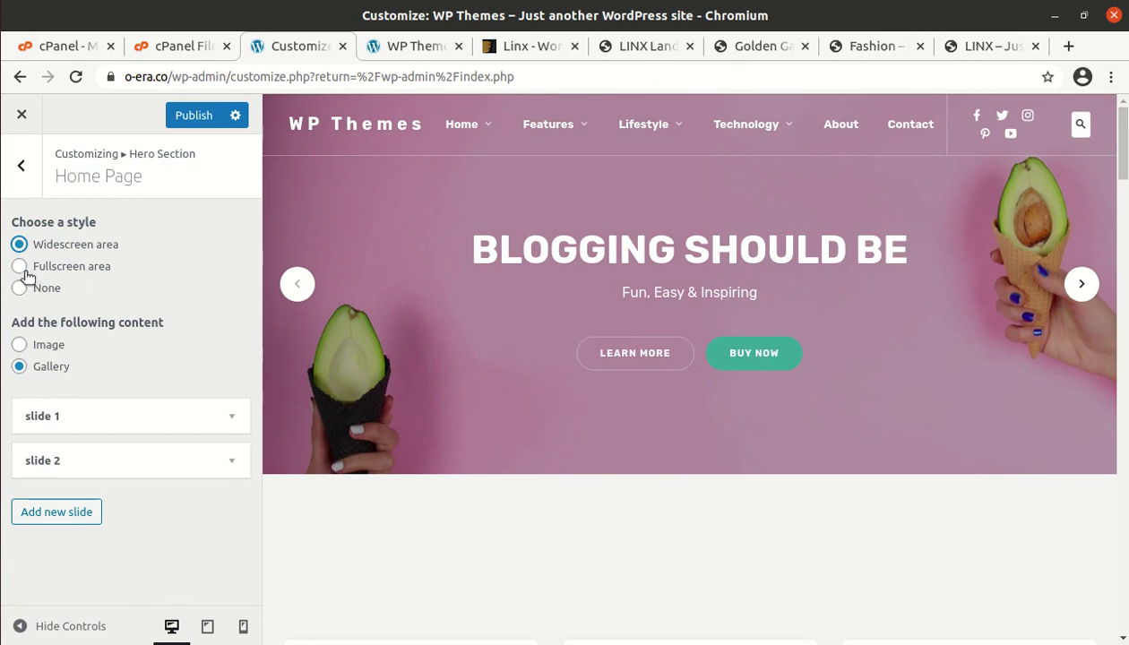
left_click(139, 417)
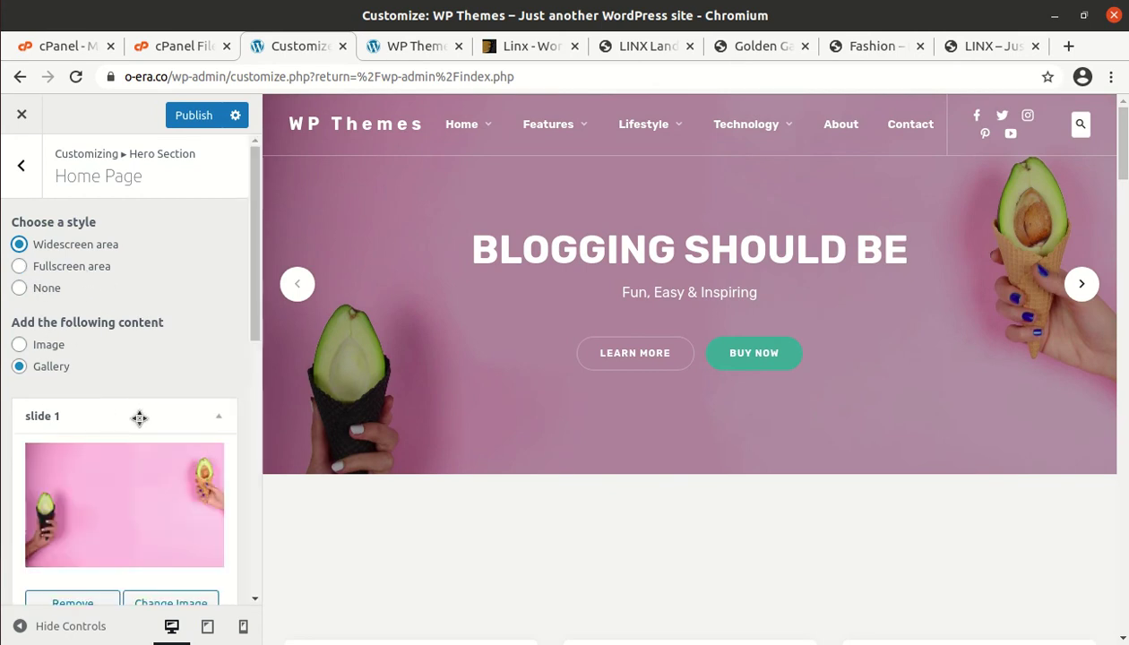
left_click(139, 416)
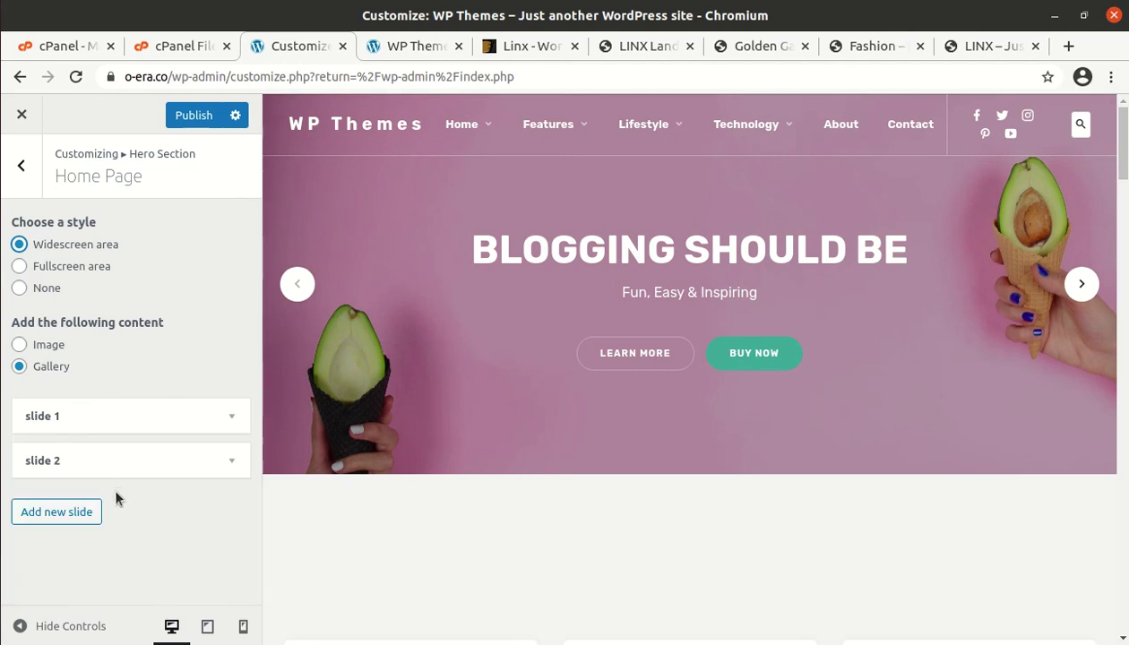
left_click(21, 166)
Step: Set the single post/page hero style to Fullscreen area, enable showing the post title on the hero, and return to the section list
left_click(135, 275)
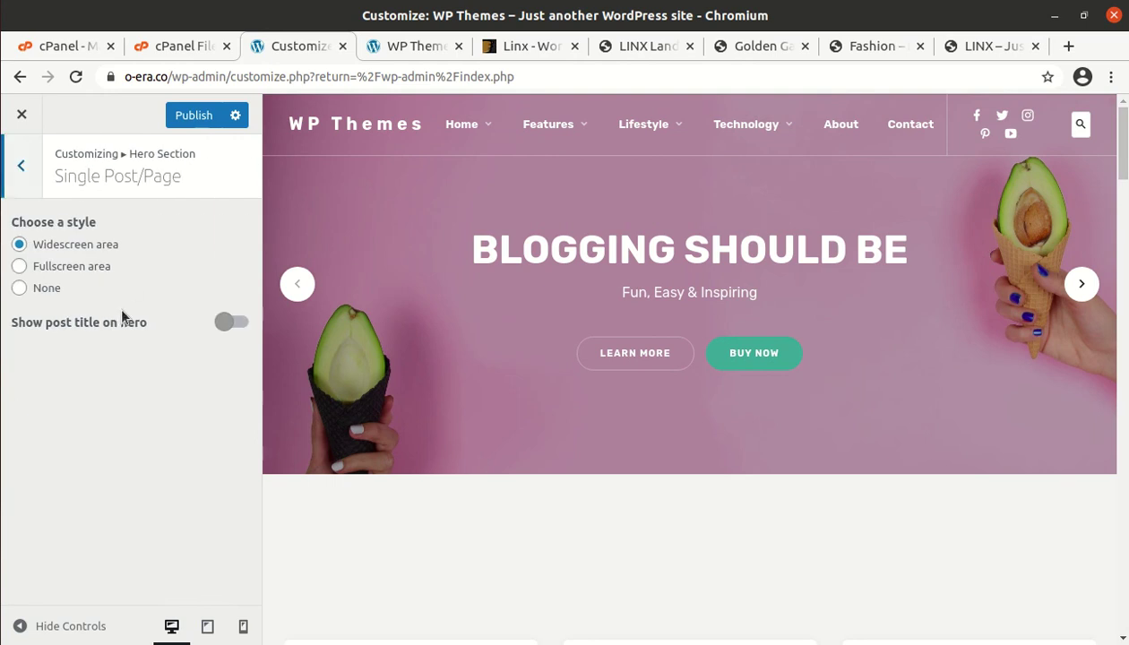
left_click(20, 266)
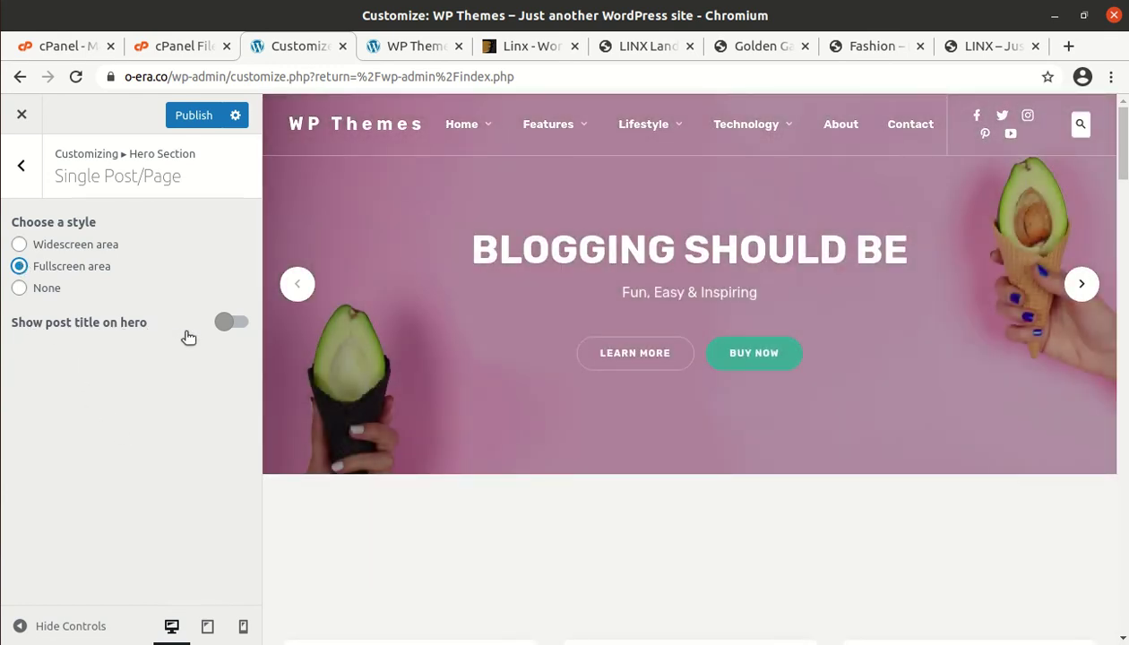
left_click(234, 324)
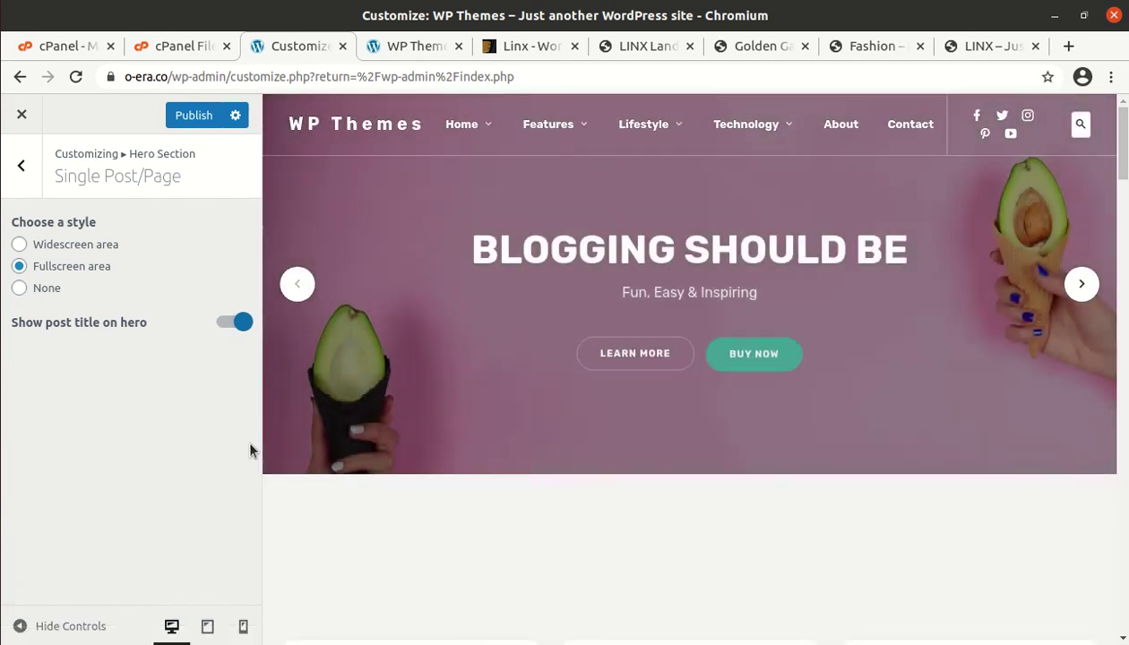
scroll(498, 434, "down", 7)
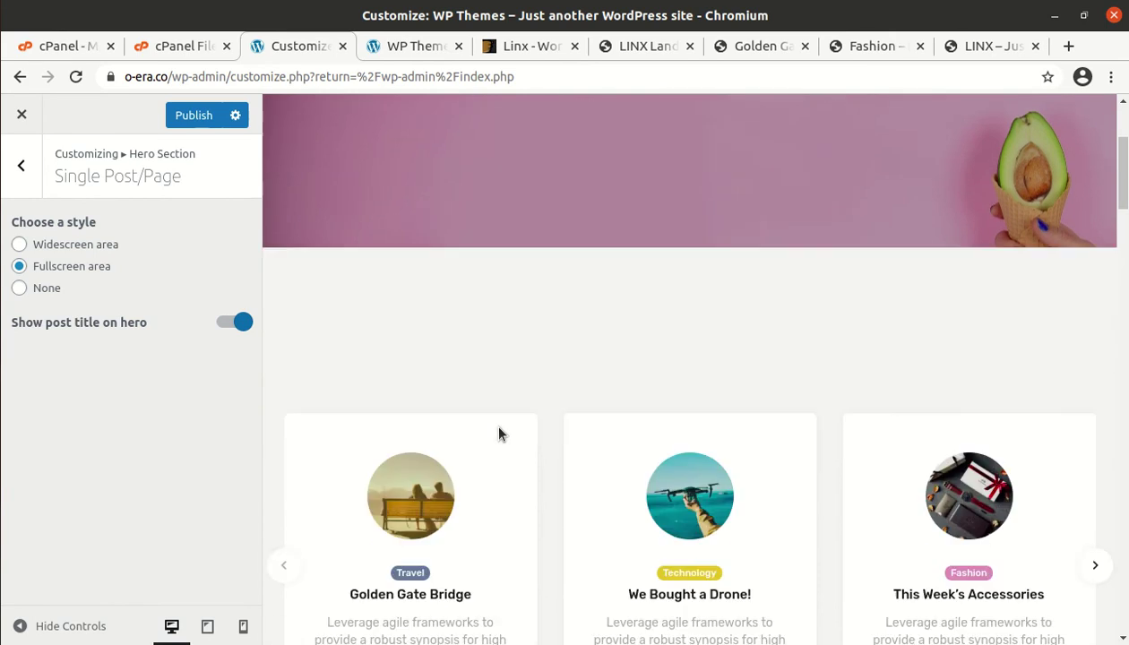
scroll(498, 434, "down", 5)
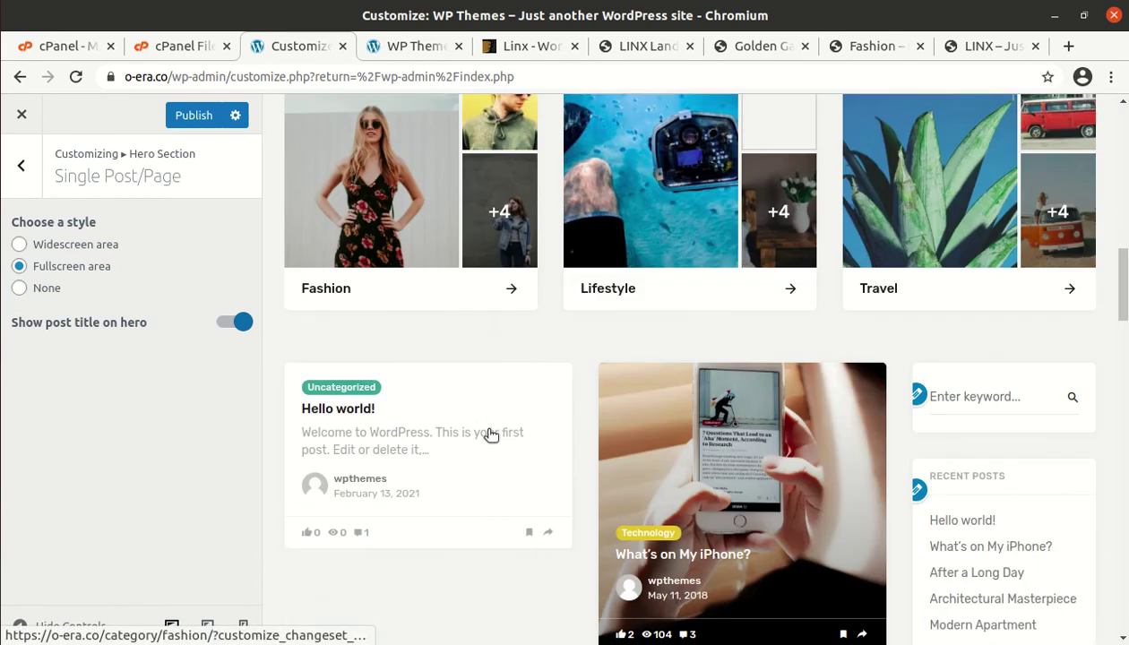
scroll(448, 448, "up", 3)
scroll(445, 446, "down", 3)
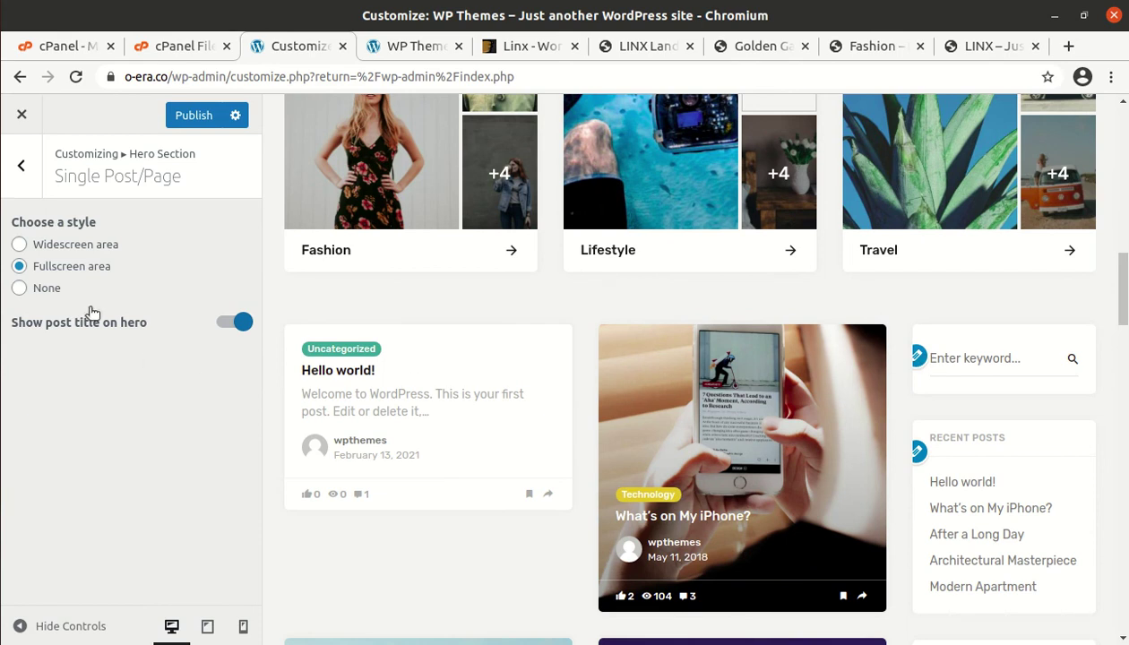
left_click(20, 168)
left_click(22, 168)
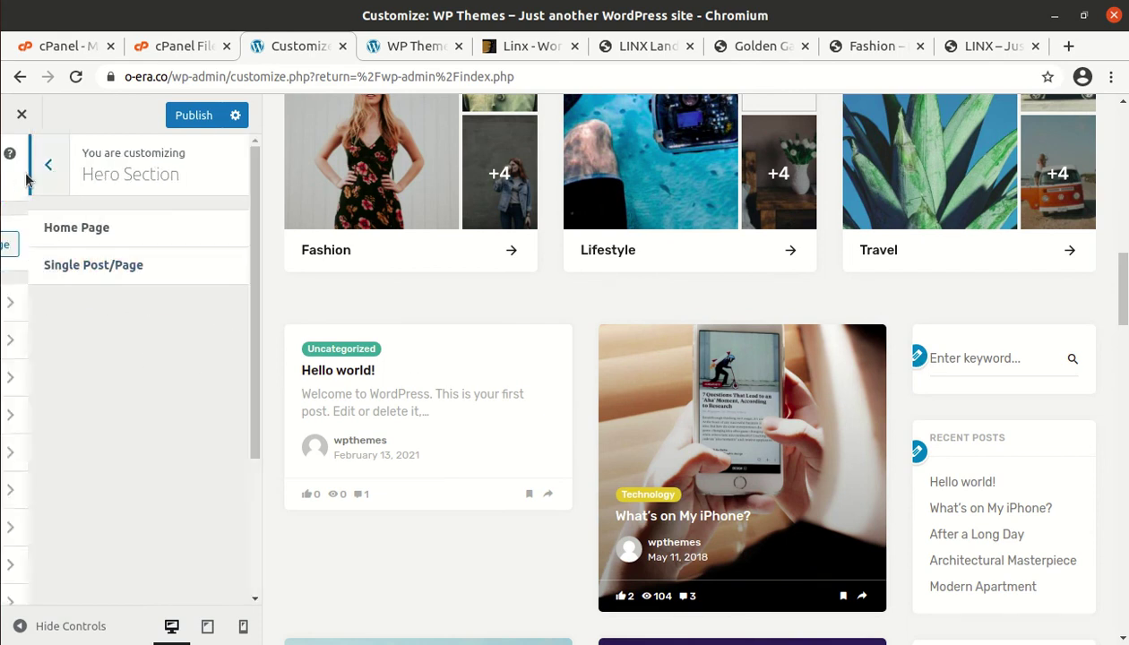
Step: Review the Featured Content styles and the Category Boxes options, and return to the section list
left_click(111, 417)
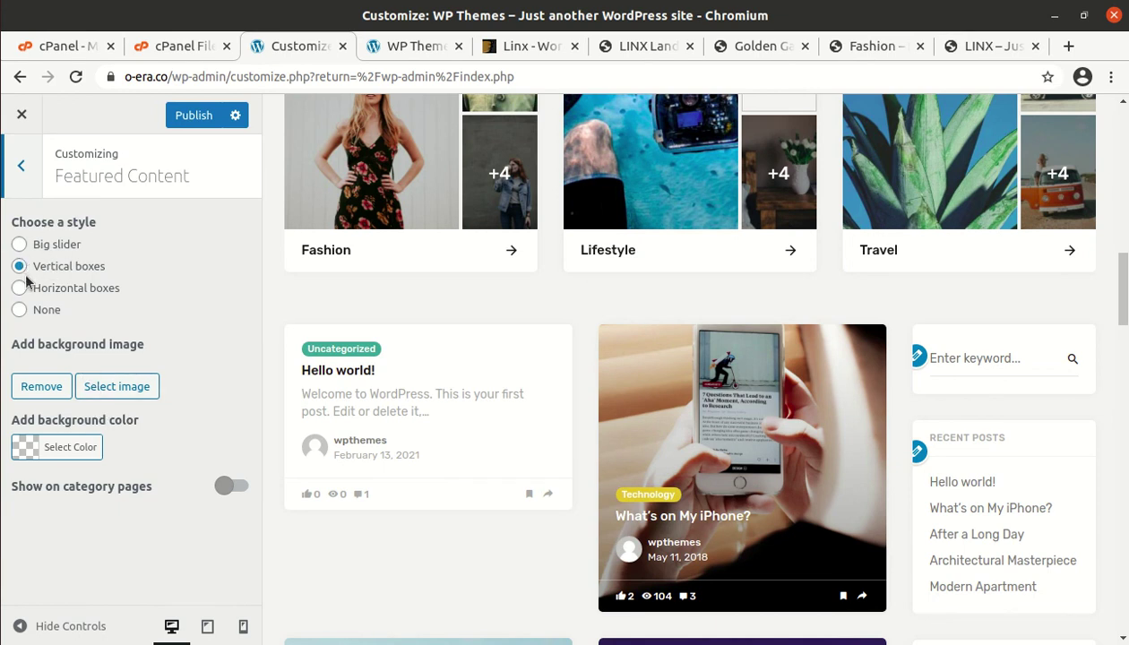
left_click(19, 188)
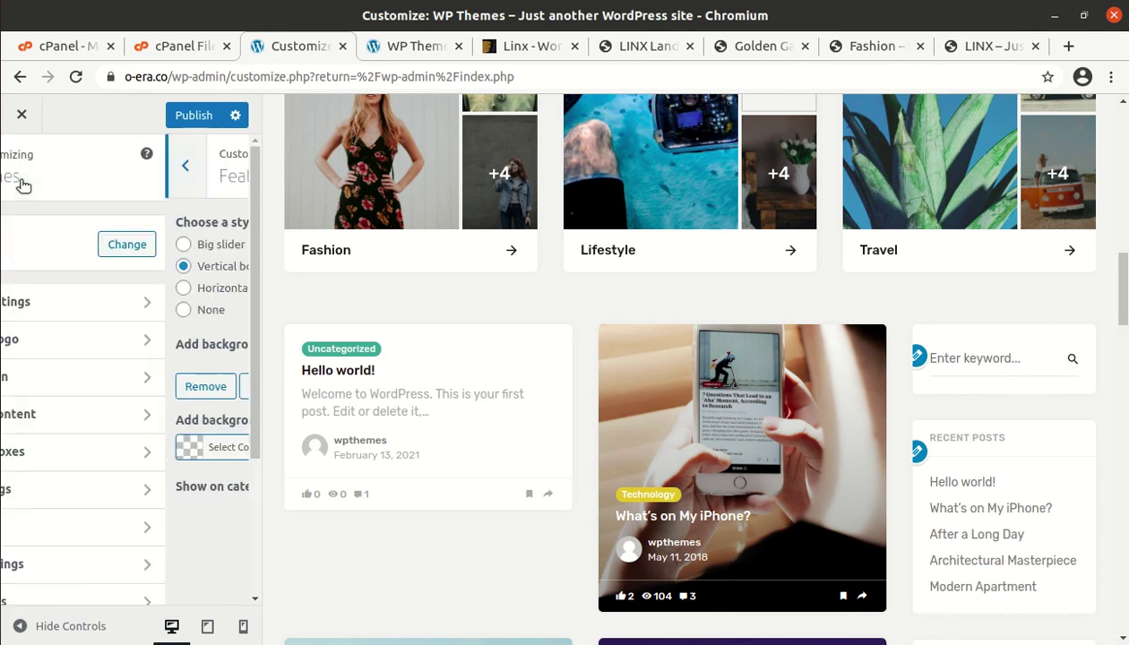
left_click(98, 460)
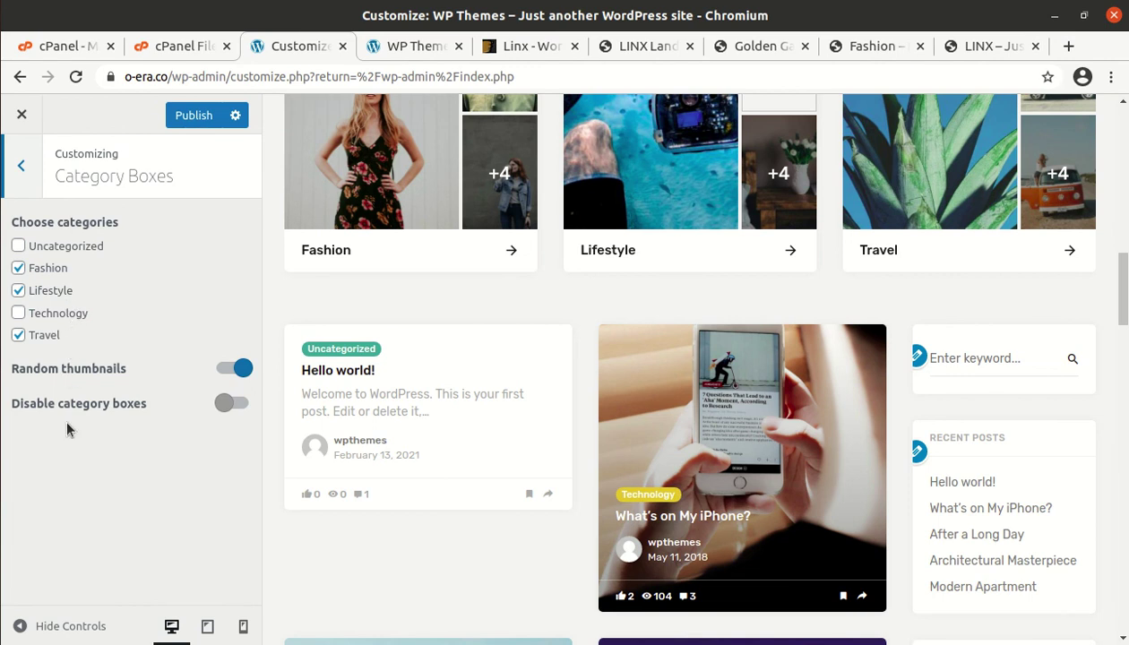
left_click(23, 173)
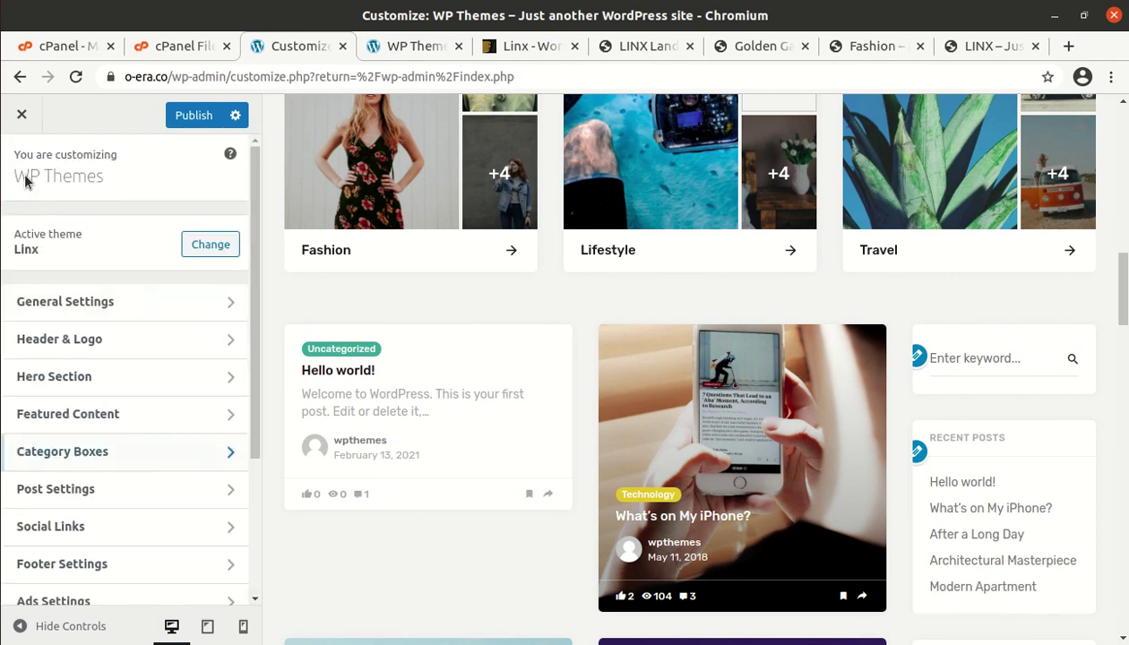
Step: Review the Post Settings, from the first post's width to excerpt length and sharing links, and return to the section list
scroll(103, 430, "down", 2)
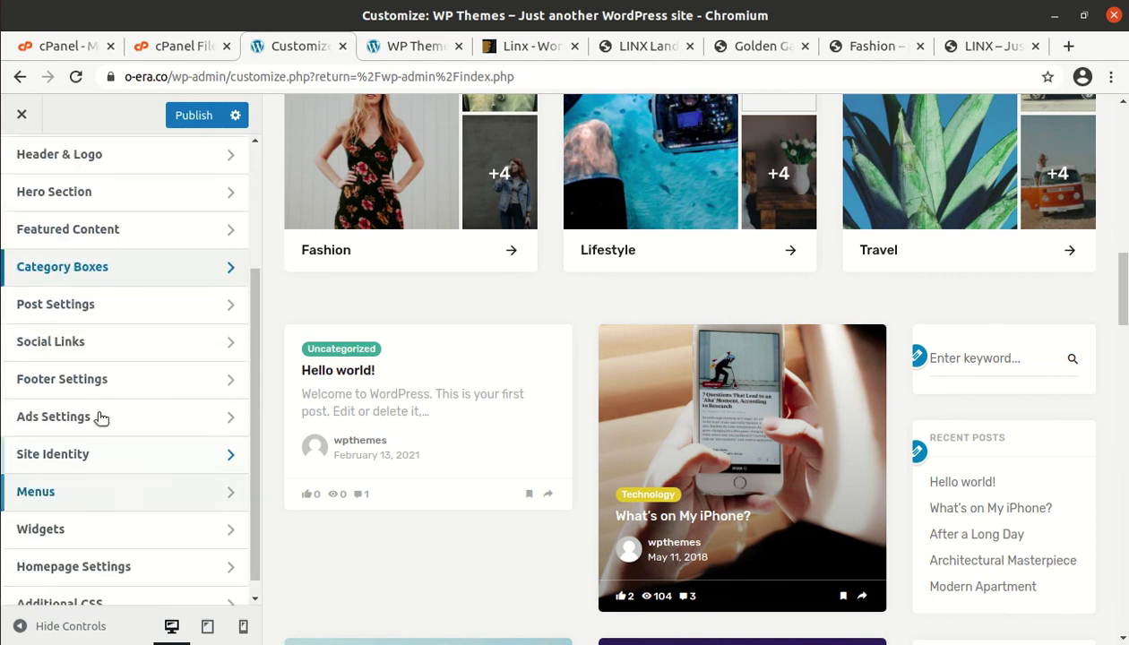
left_click(115, 315)
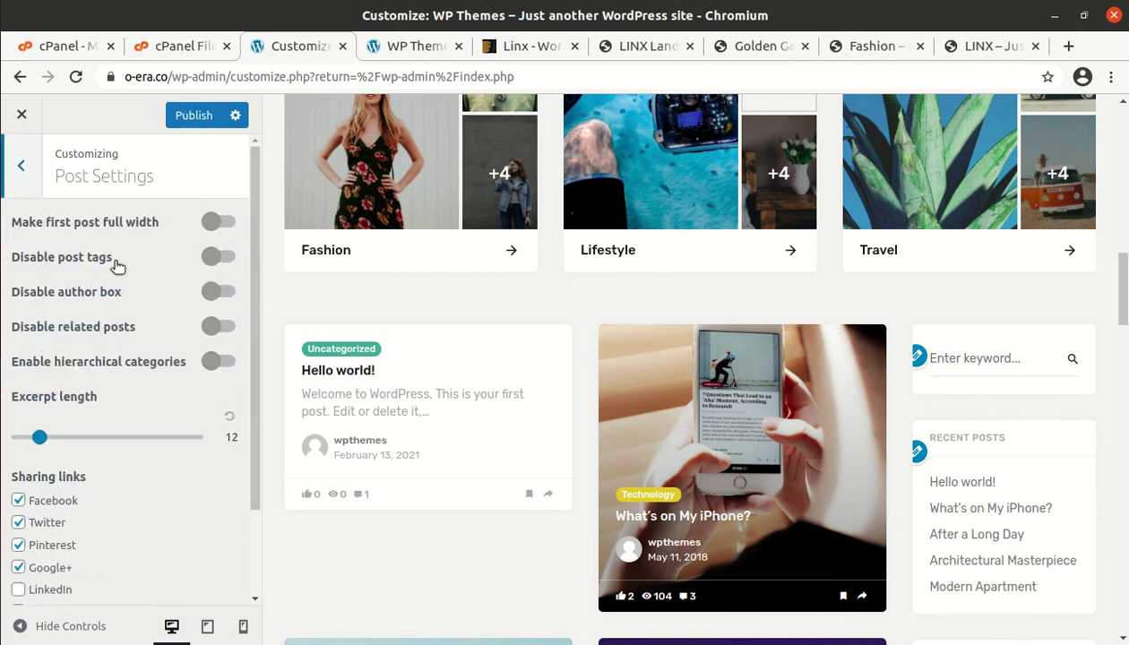
scroll(140, 417, "down", 2)
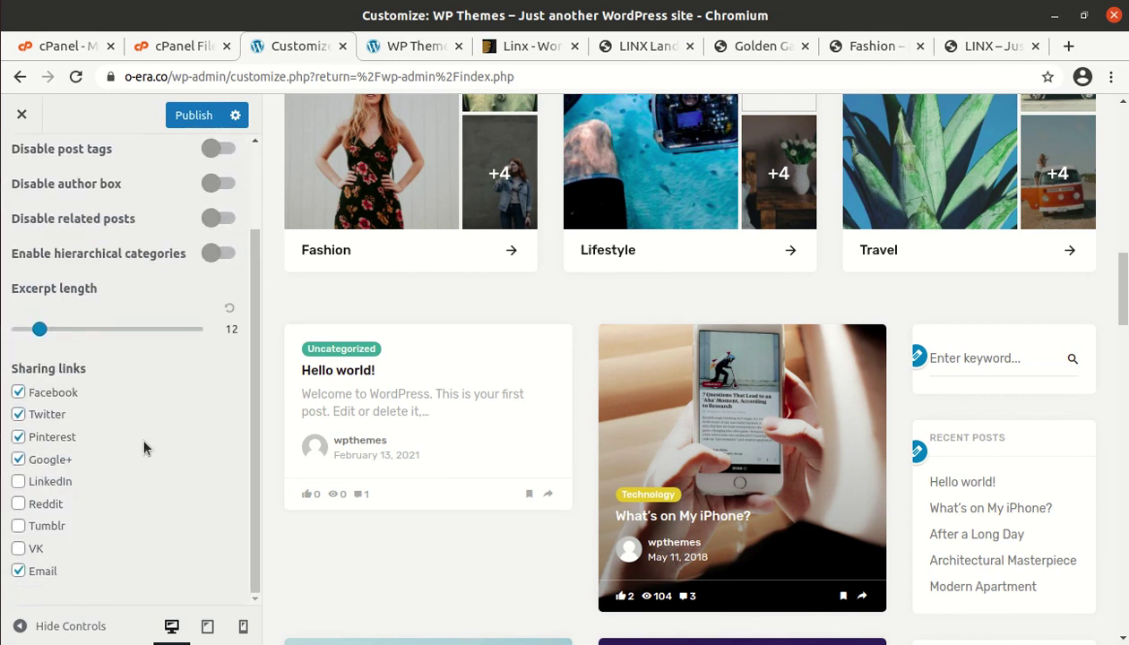
scroll(142, 433, "up", 3)
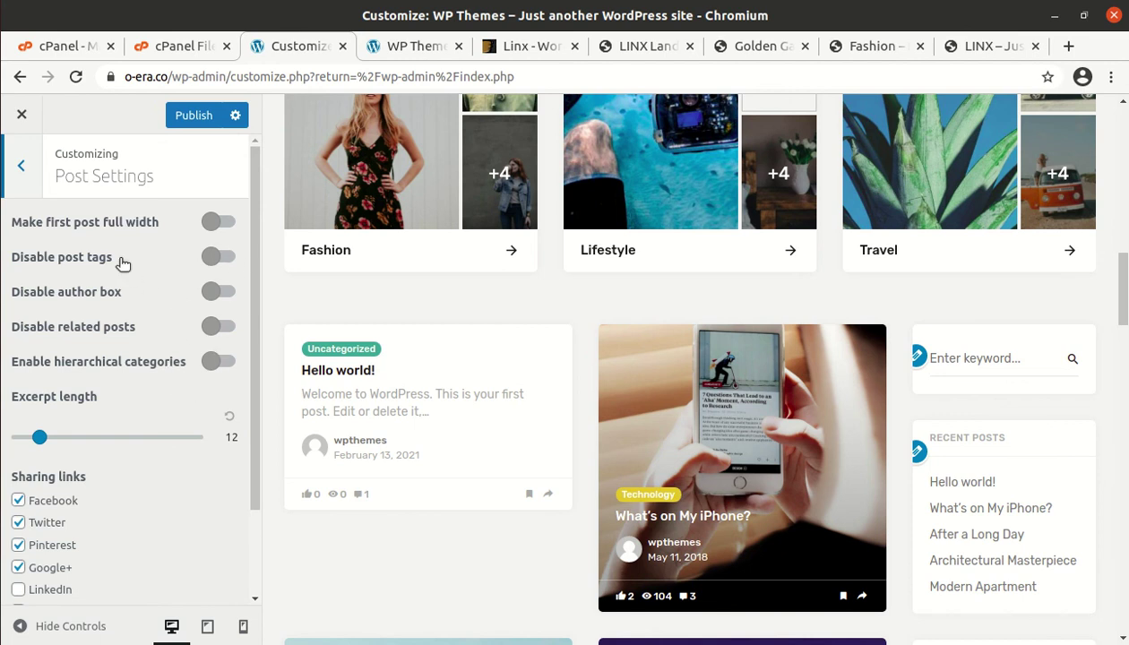
left_click(26, 156)
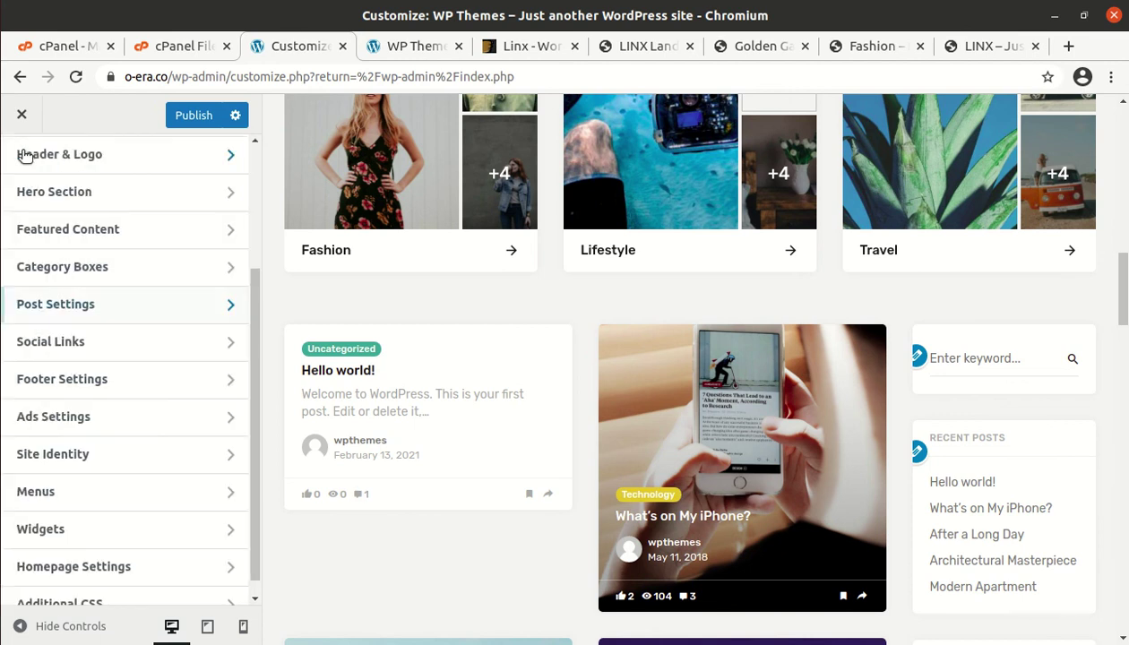
Step: Review the Ads Settings for the Before header and After header areas, and return to the section list
left_click(109, 429)
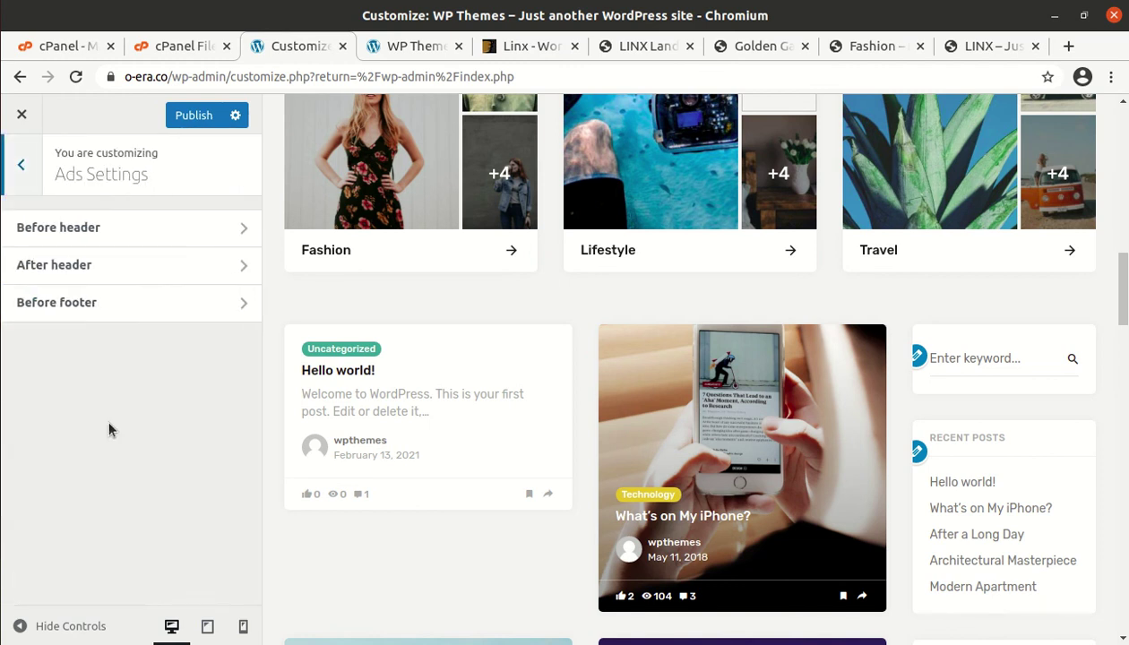
left_click(176, 227)
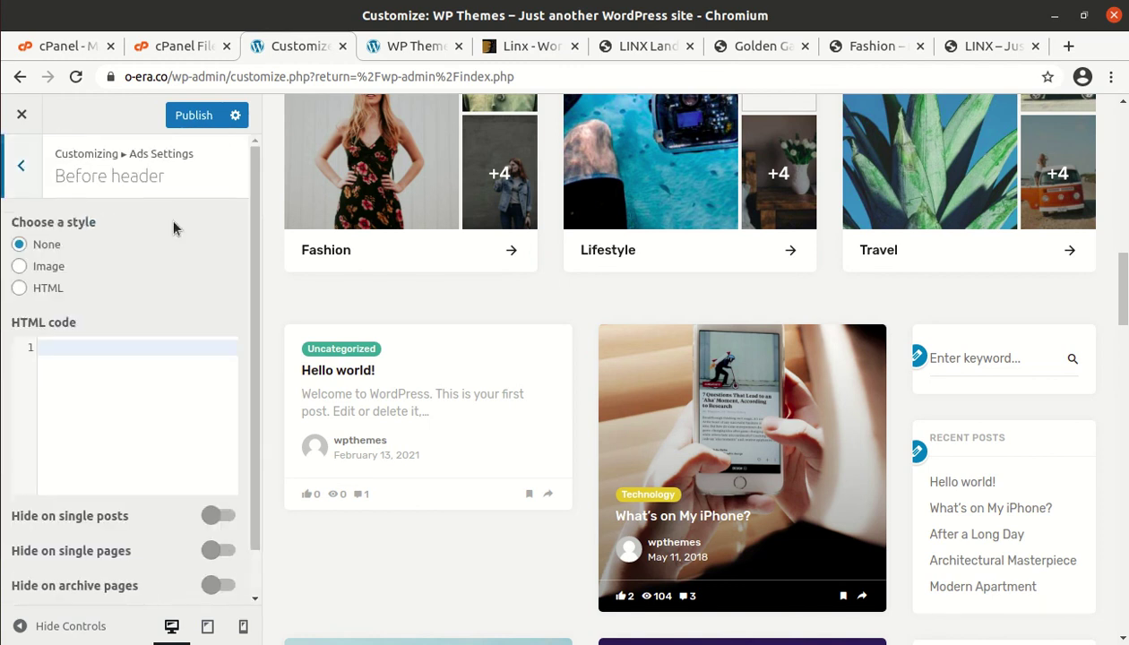
scroll(143, 468, "down", 1)
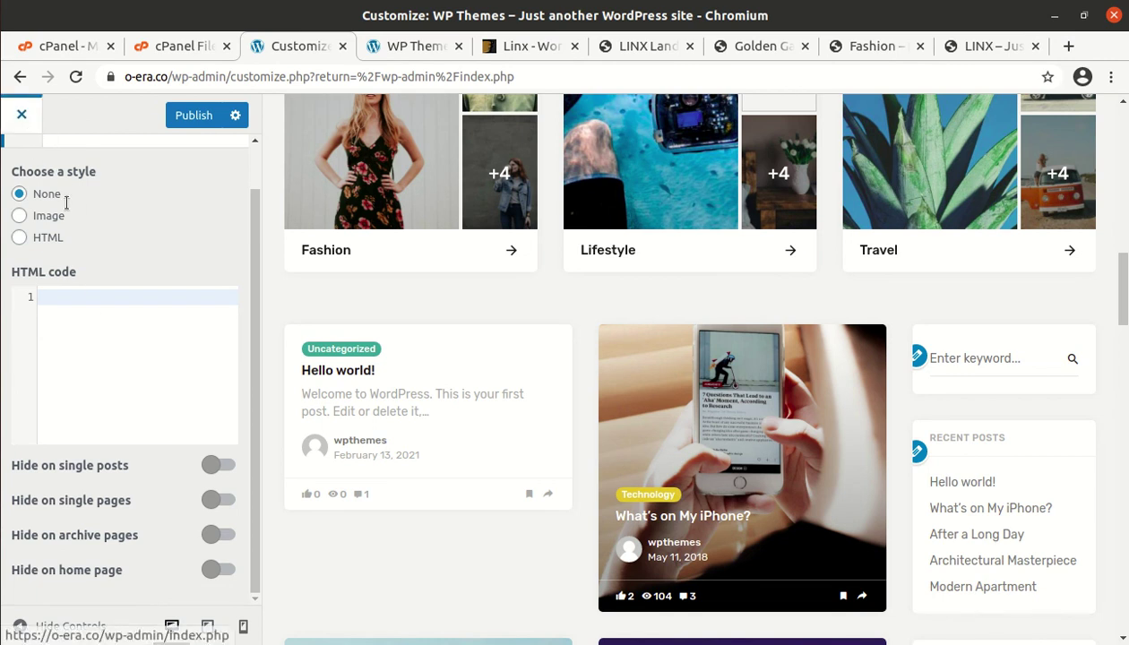
scroll(98, 322, "up", 1)
left_click(16, 173)
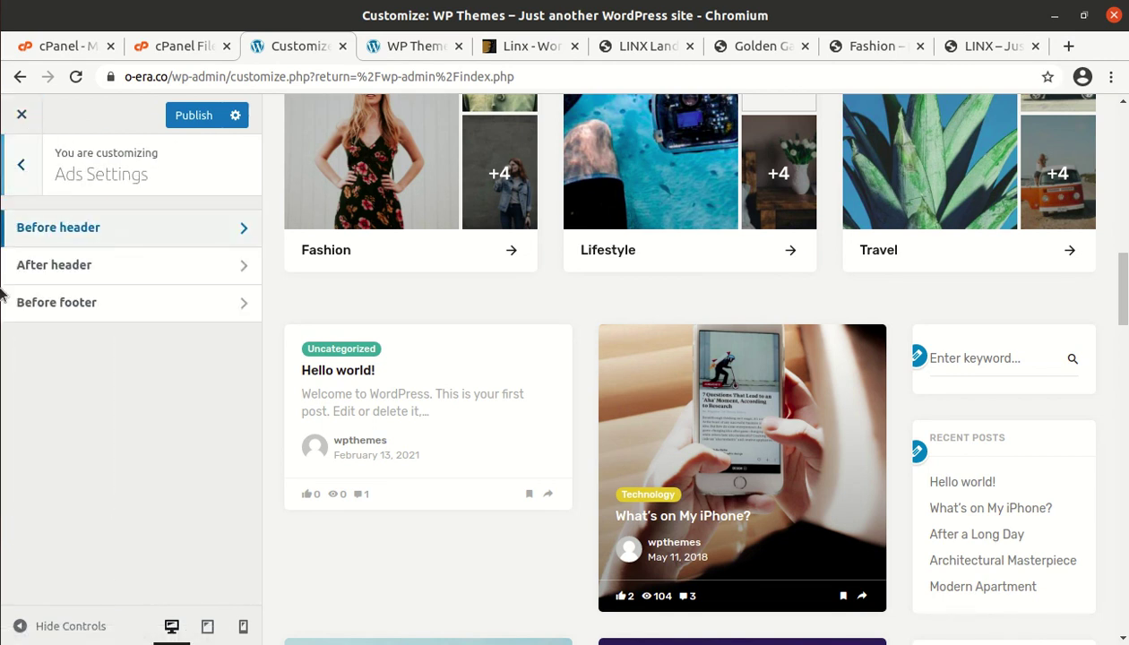
left_click(72, 266)
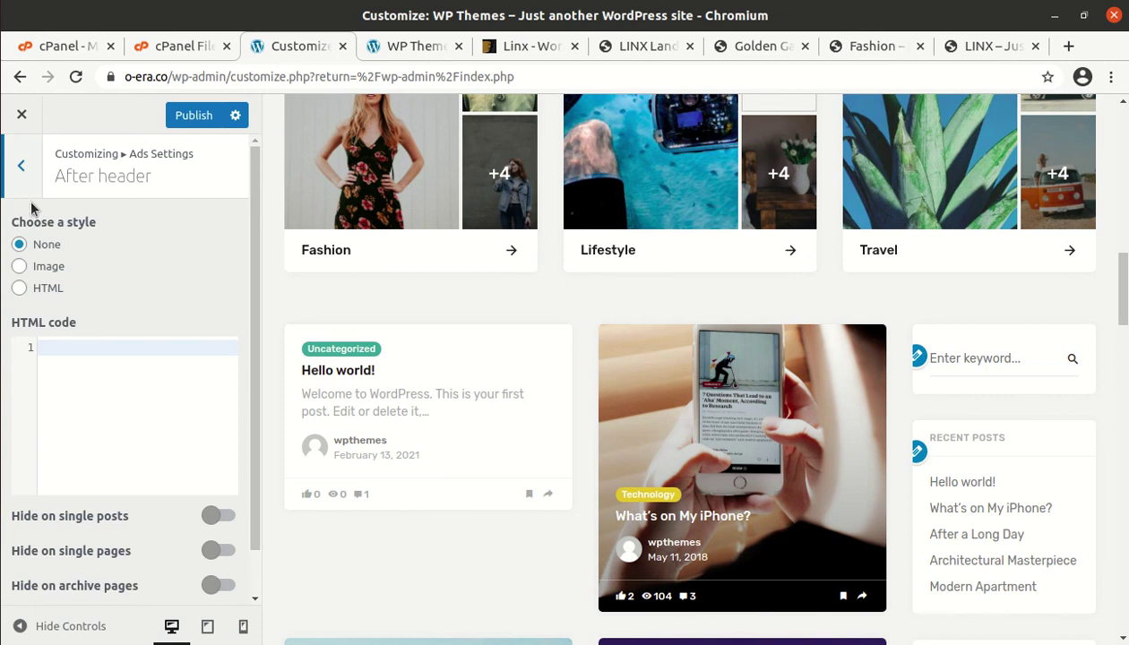
left_click(19, 172)
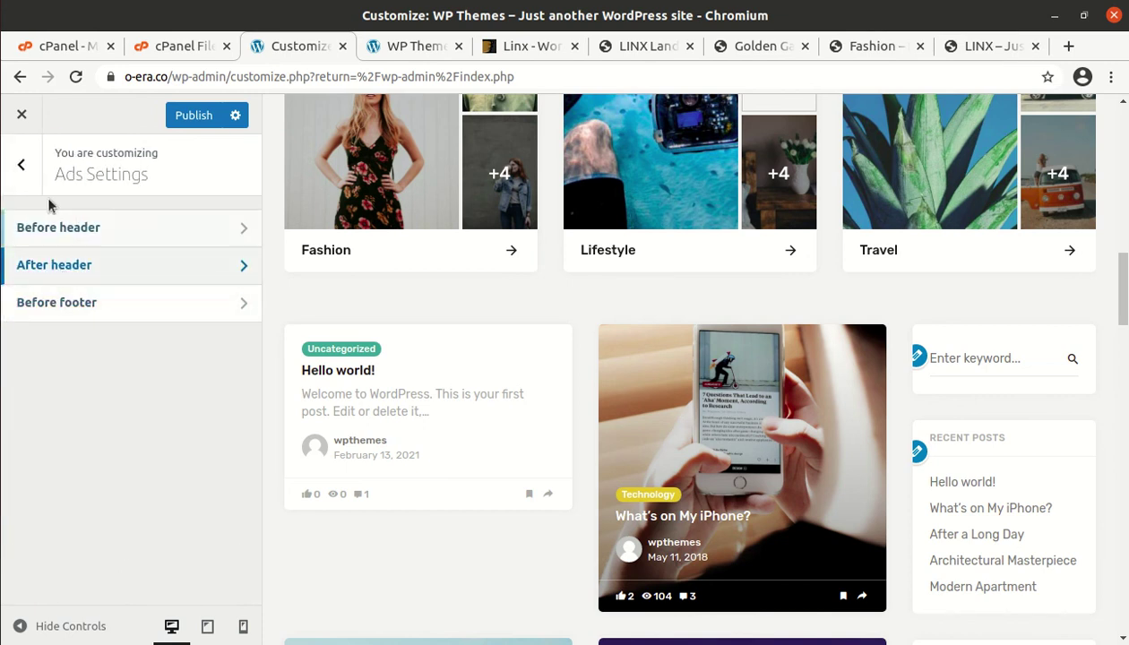
left_click(27, 166)
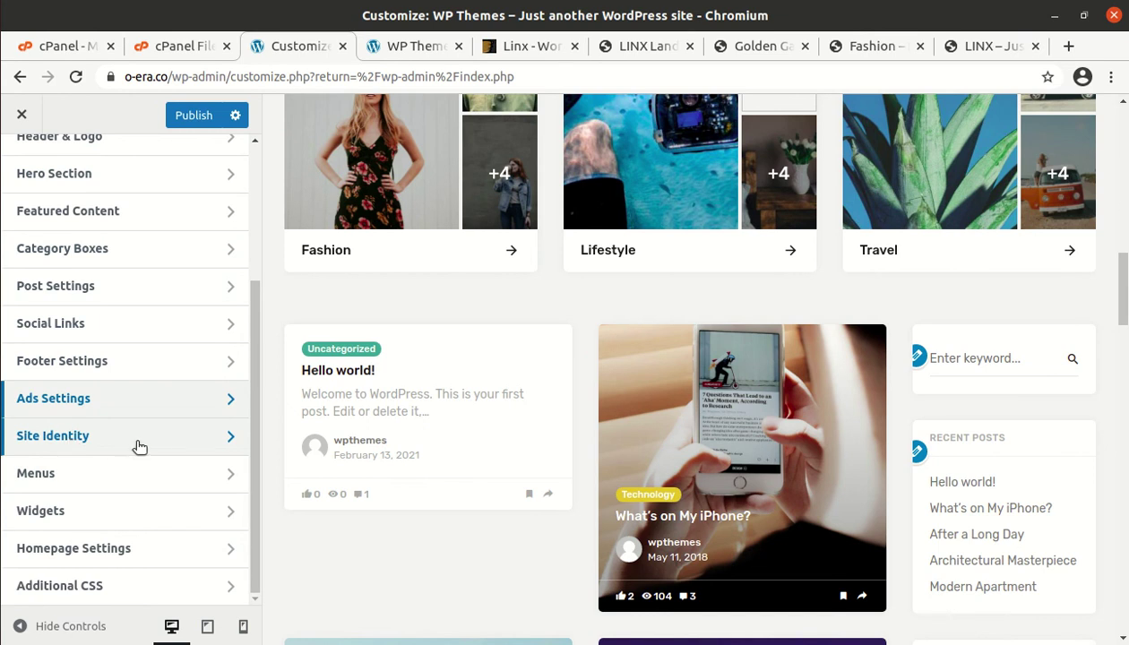
Step: Review the Site Identity fields and the available Menus, and return to the section list
left_click(90, 443)
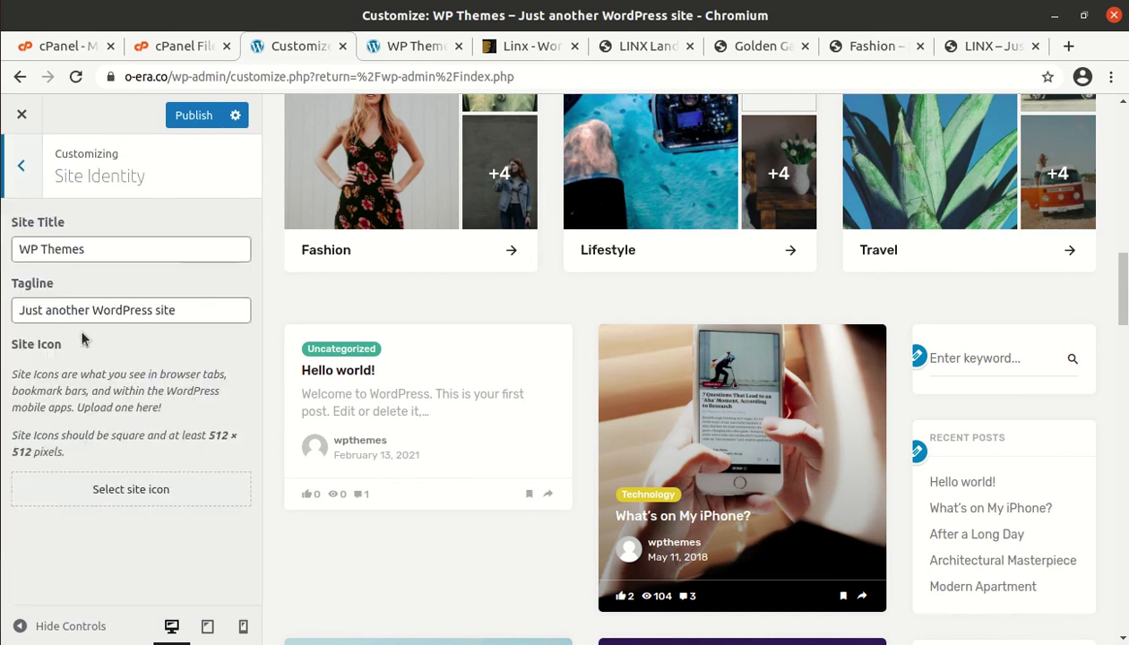
left_click(24, 172)
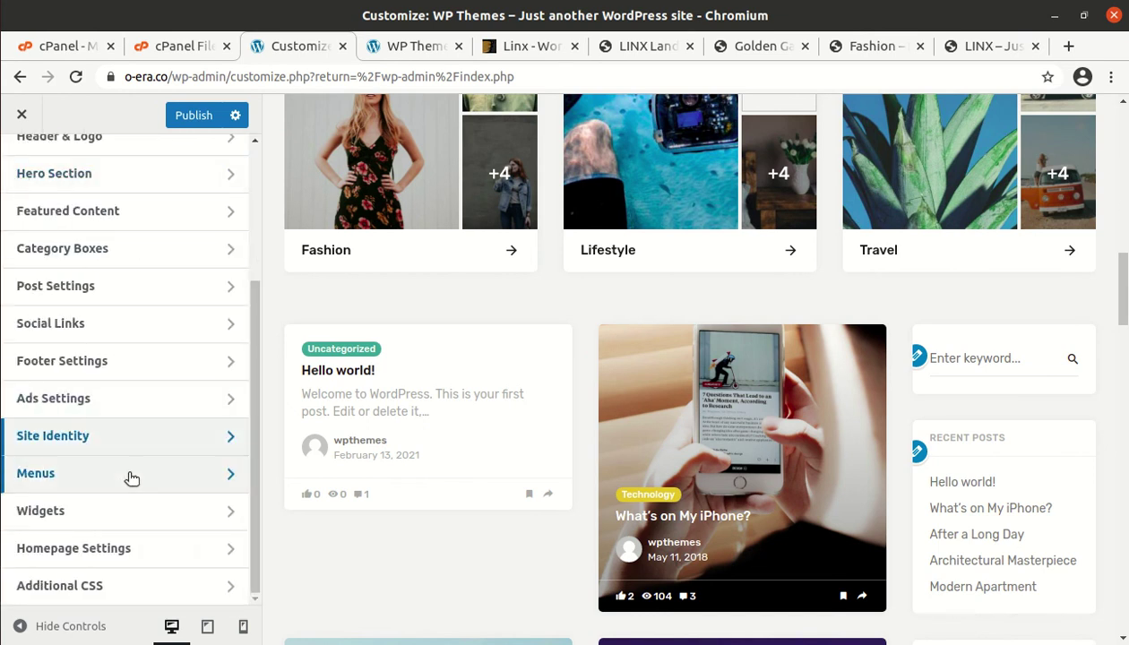
left_click(101, 488)
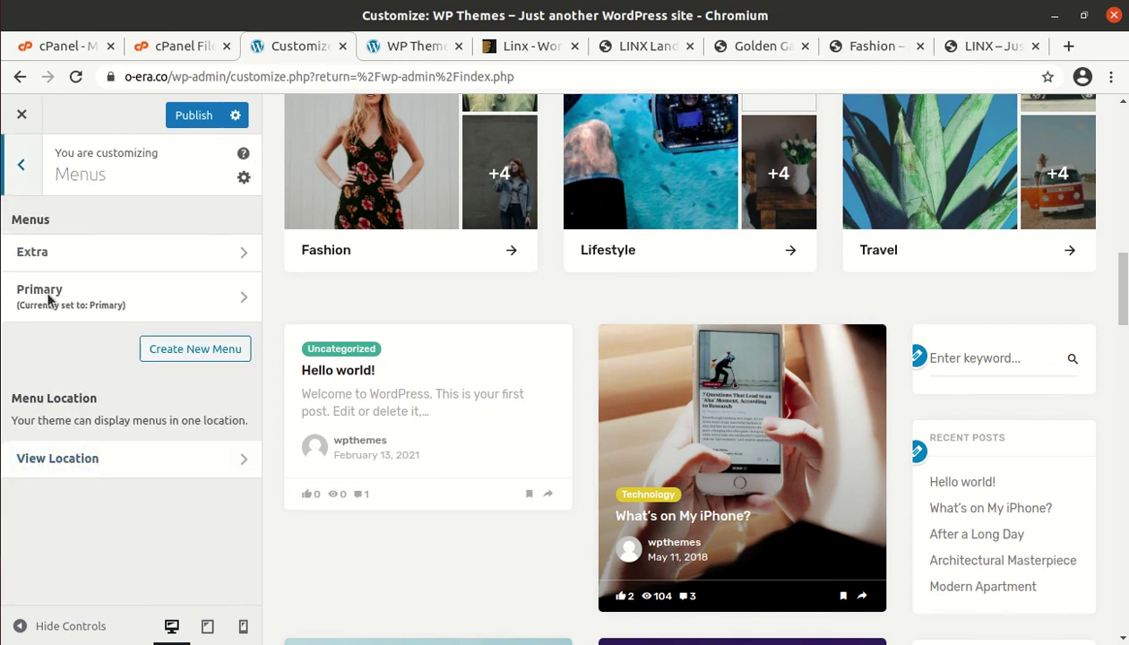
left_click(23, 166)
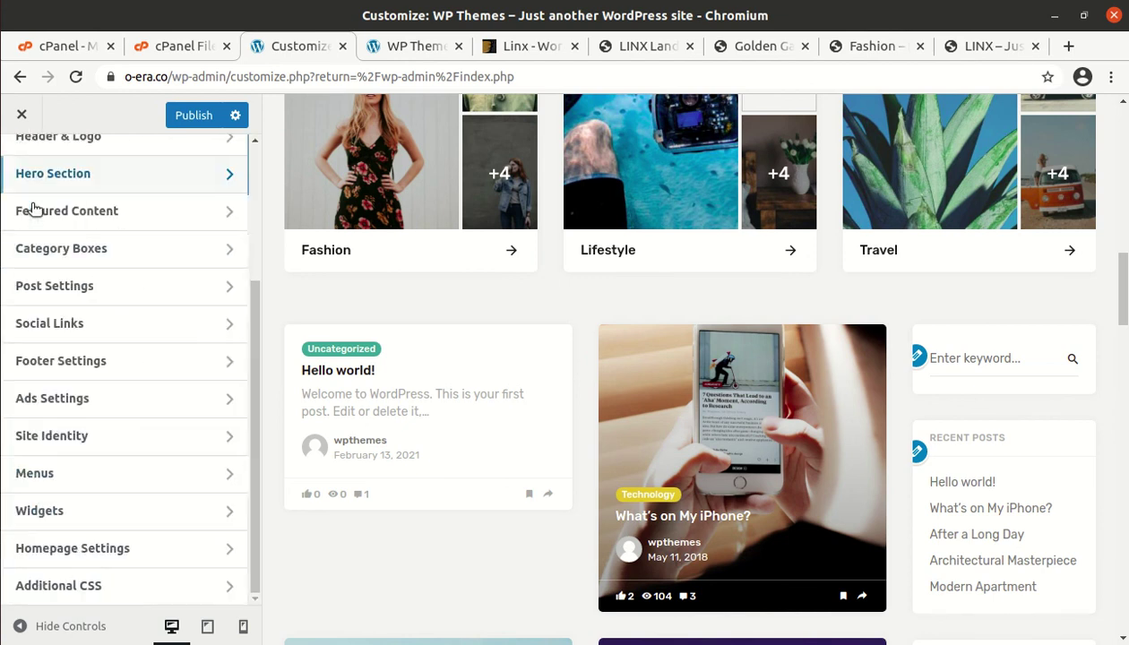
Step: Check the Widgets section and close the Customizer, discarding the unpublished changes
left_click(93, 509)
left_click(21, 165)
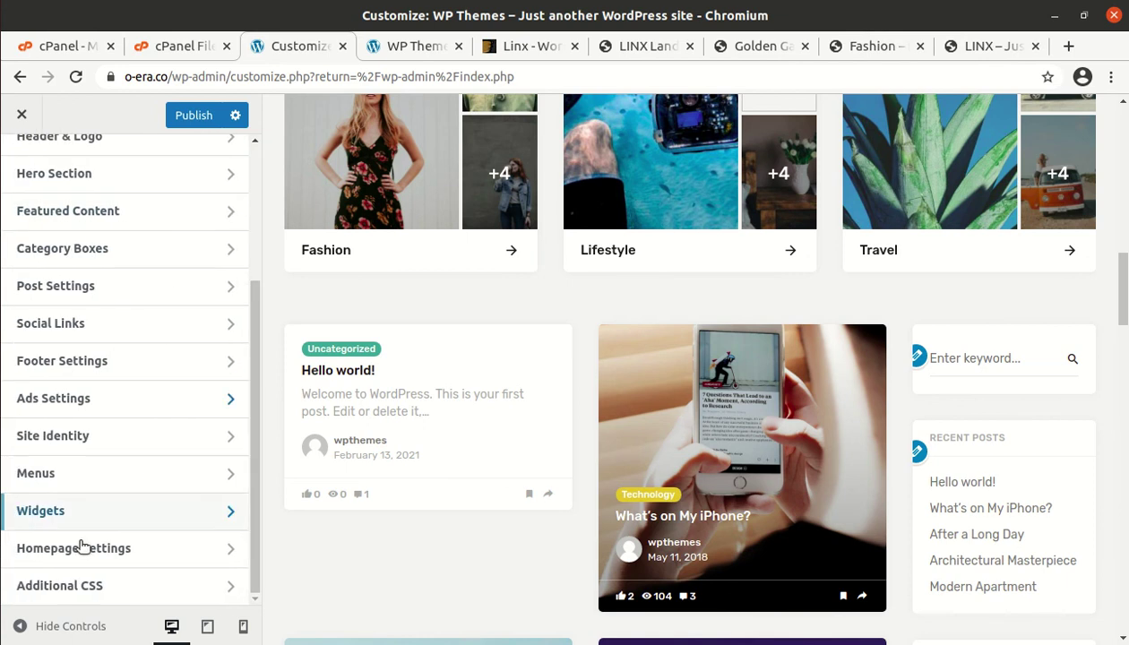
scroll(107, 448, "up", 3)
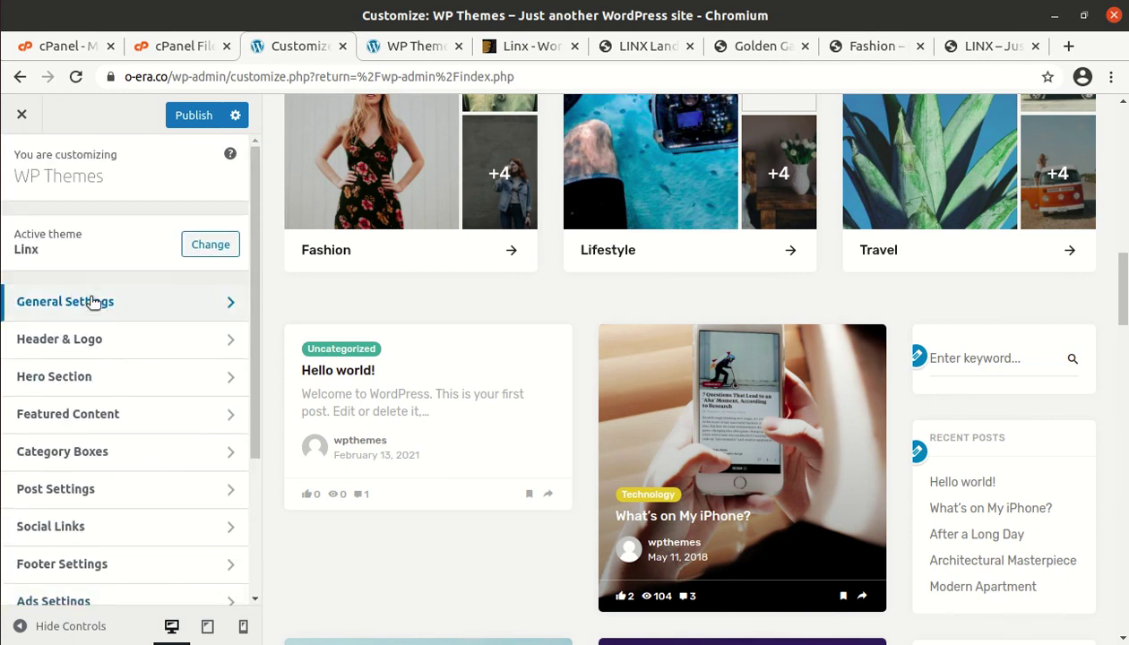
left_click(24, 116)
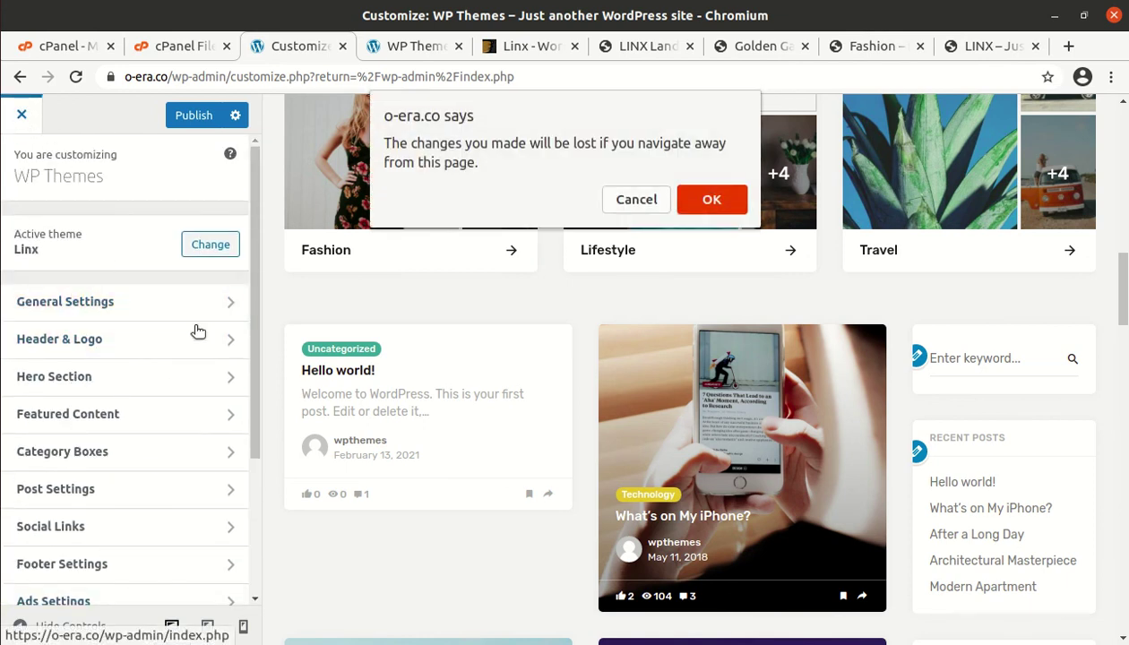
left_click(694, 201)
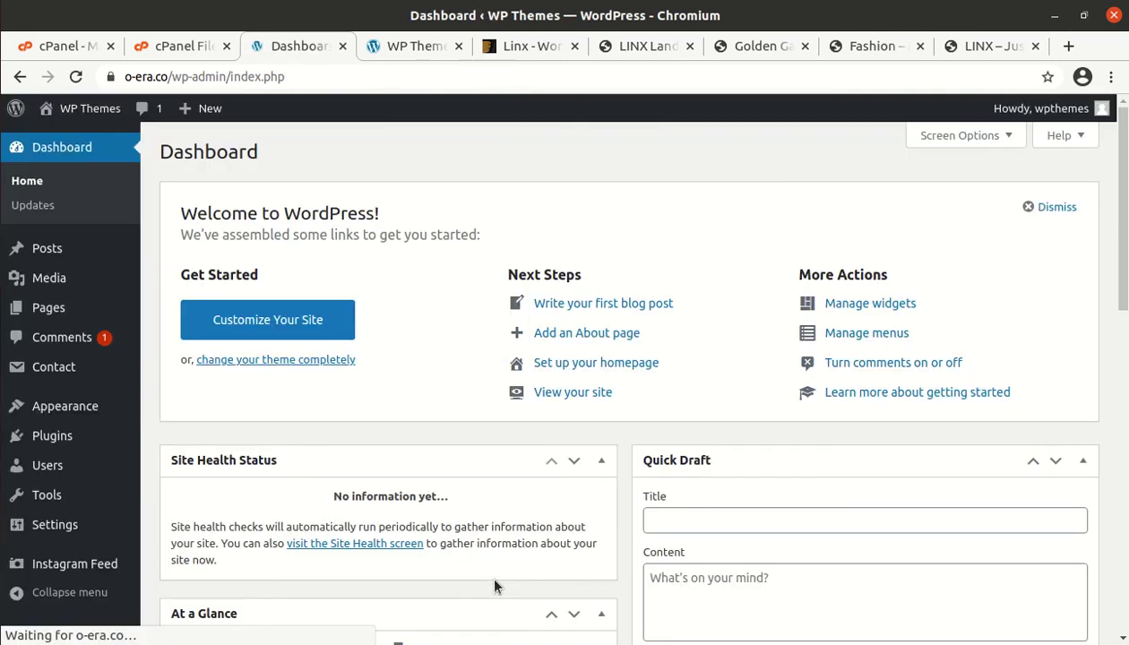
Step: Open the One column layout under Right sidebar from the live site's Home menu and look through its posts and sidebar
left_click(394, 48)
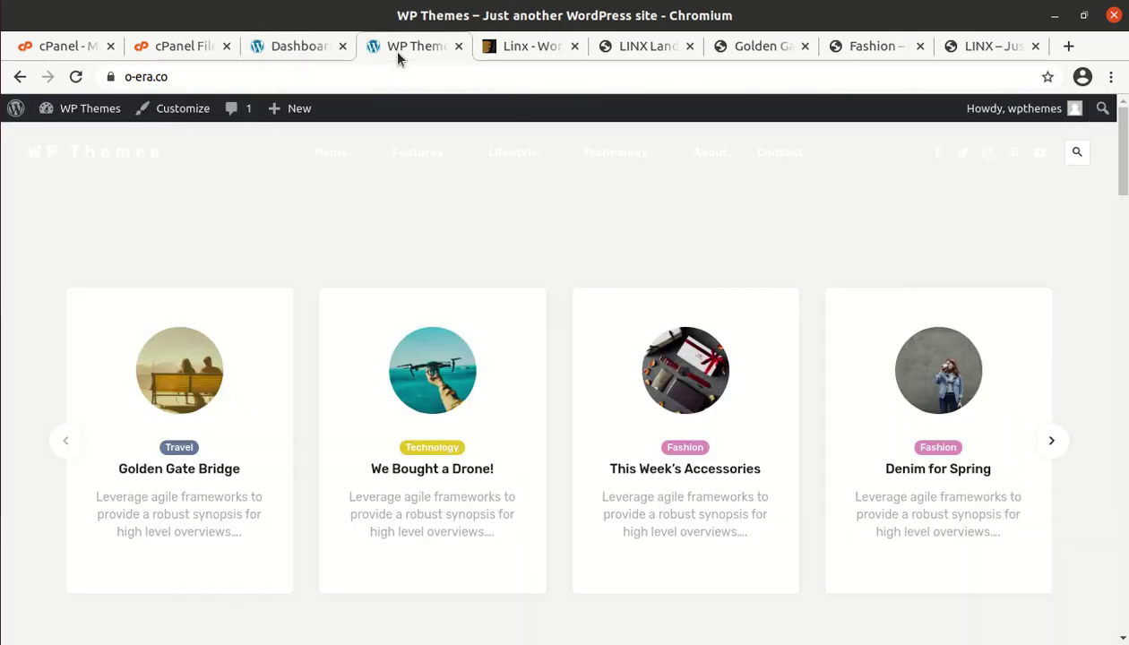
mouse_move(335, 154)
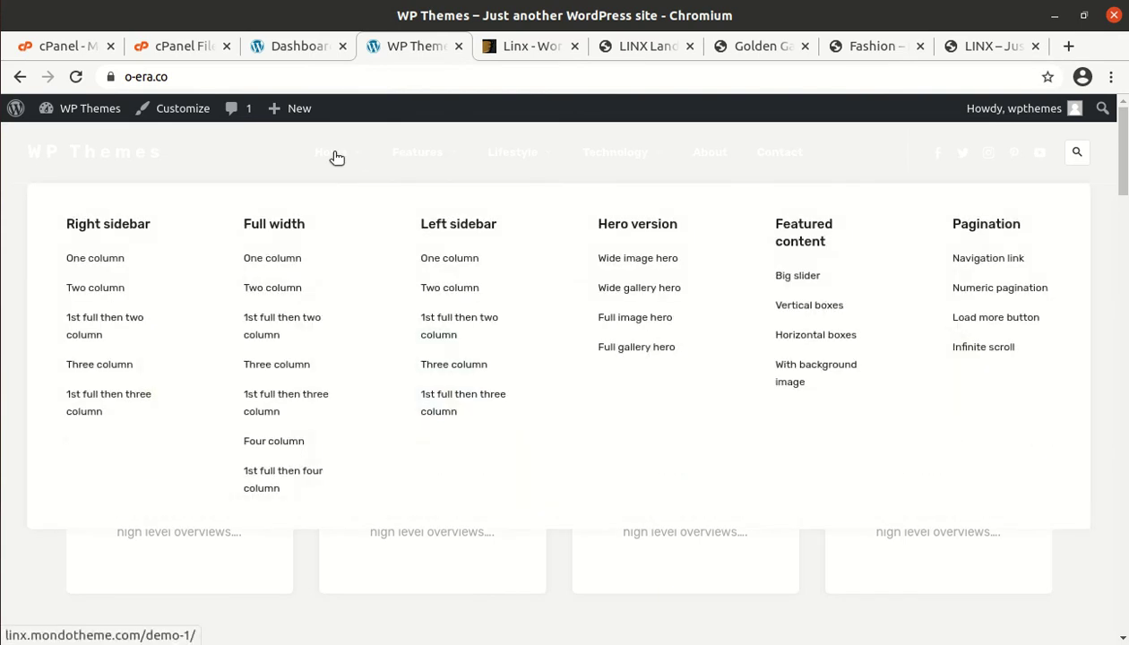
left_click(116, 266)
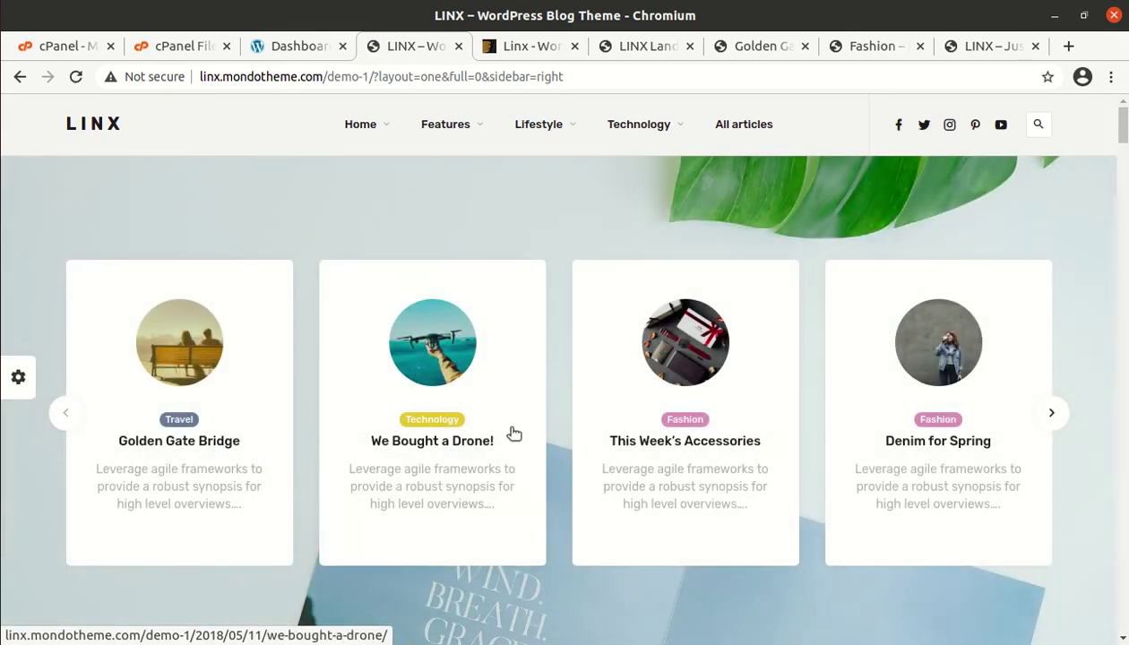
scroll(572, 491, "down", 5)
scroll(576, 492, "down", 6)
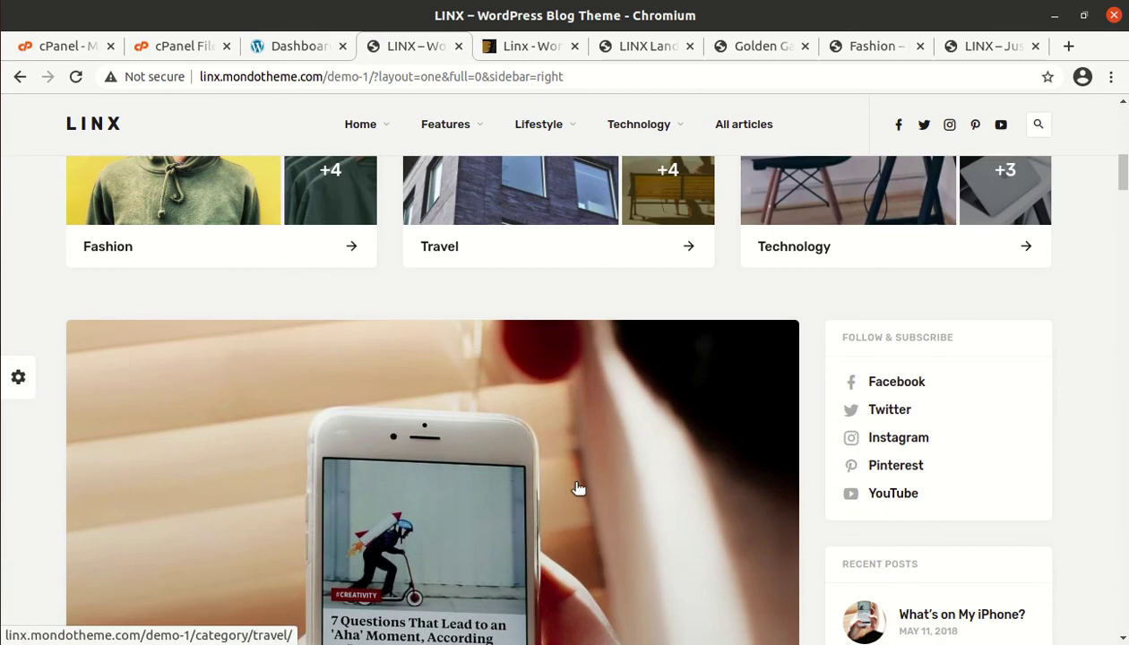
scroll(577, 474, "down", 7)
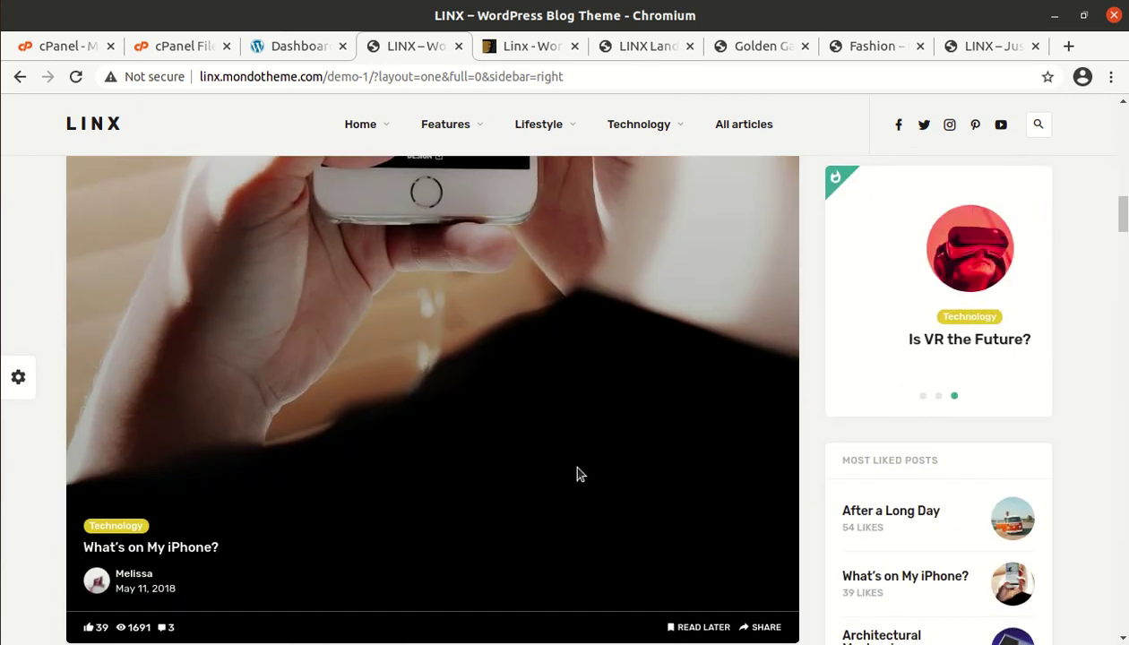
scroll(580, 472, "down", 4)
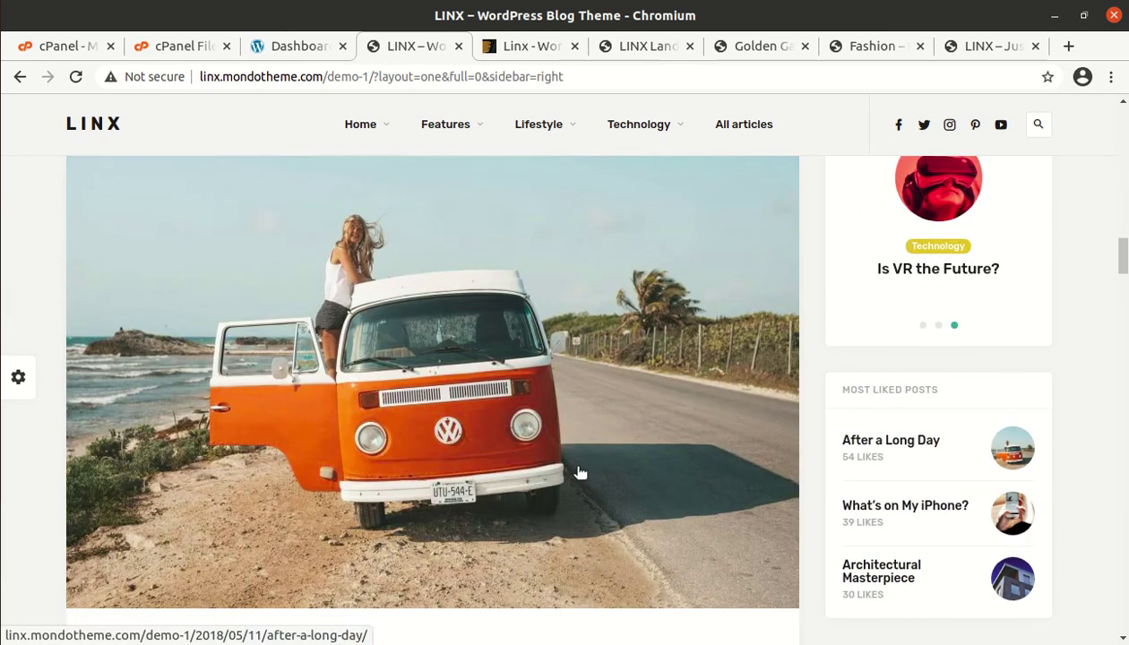
scroll(578, 473, "up", 4)
scroll(577, 472, "up", 6)
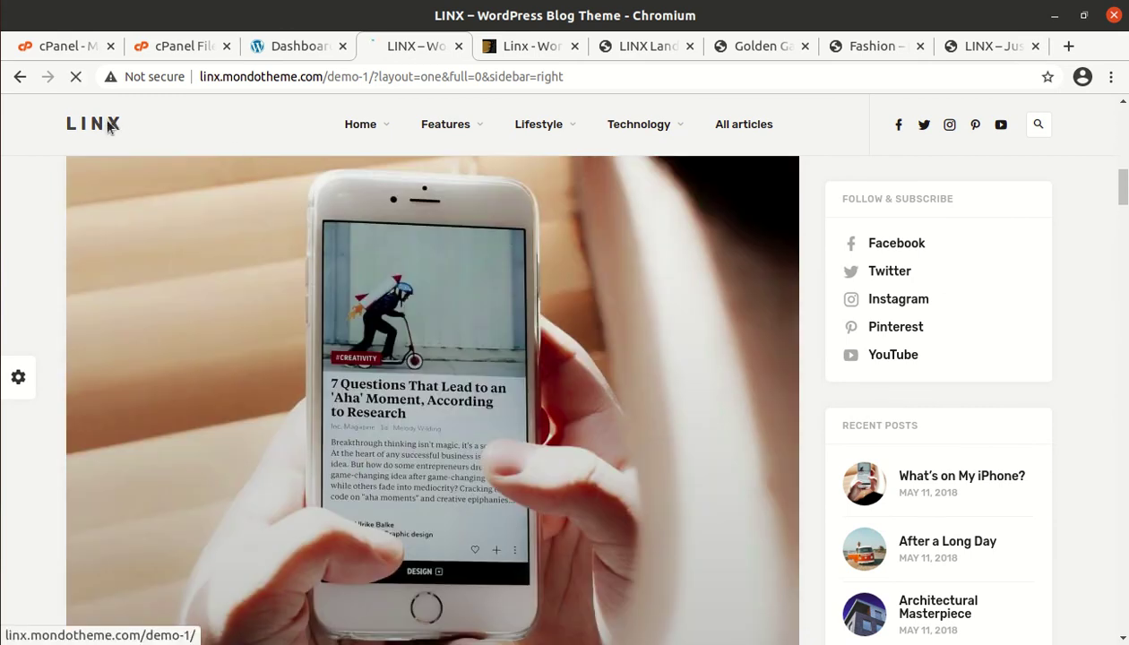
Step: View the LINX demo's main homepage and go back to the one-column, right-sidebar demo page
left_click(118, 127)
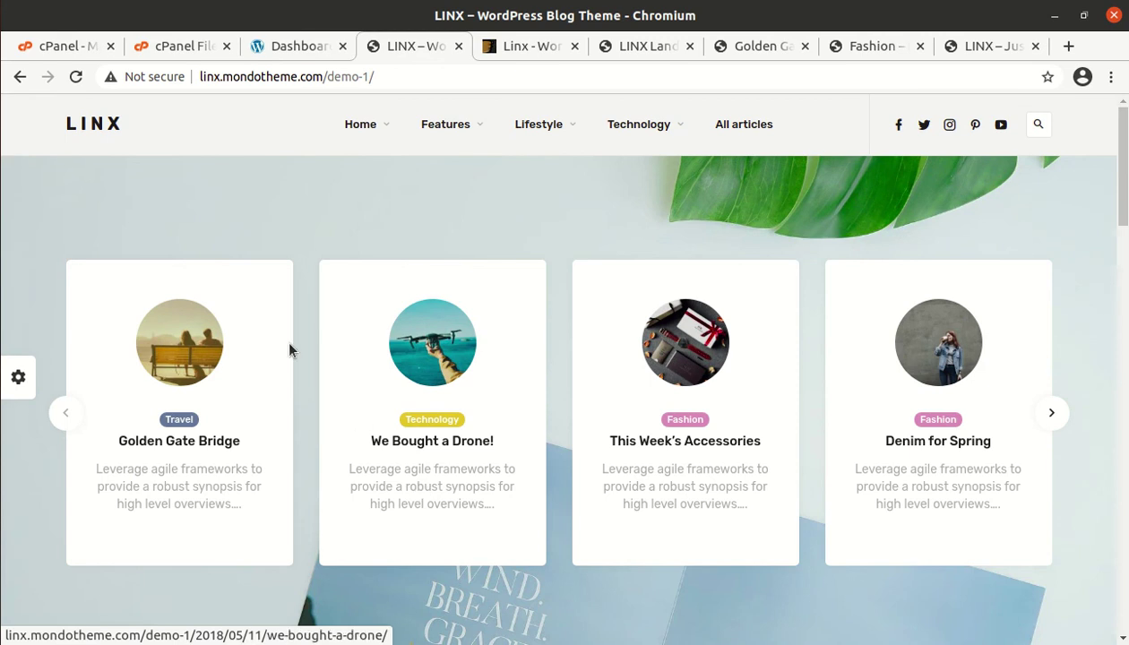
scroll(247, 365, "down", 6)
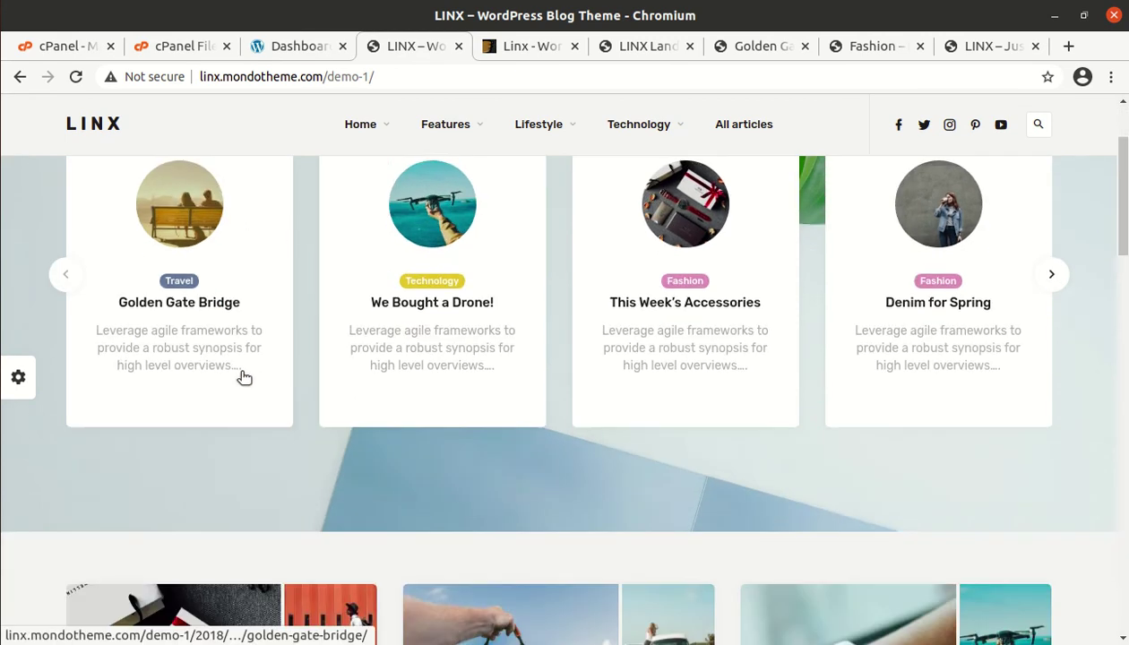
scroll(243, 378, "up", 6)
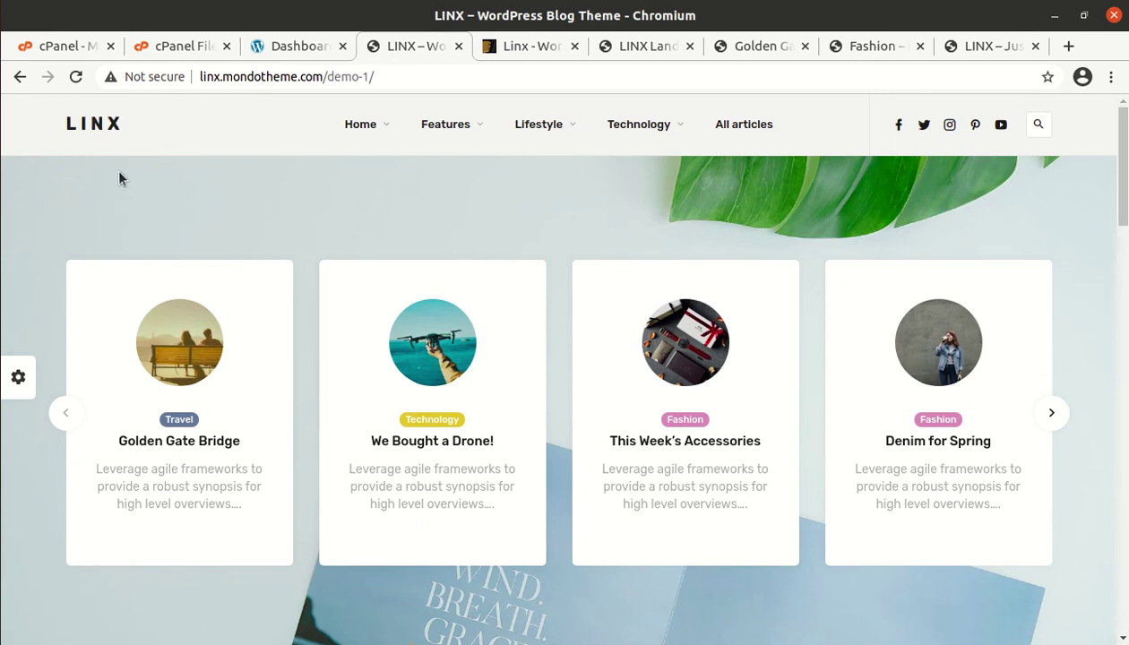
left_click(97, 131)
left_click(21, 77)
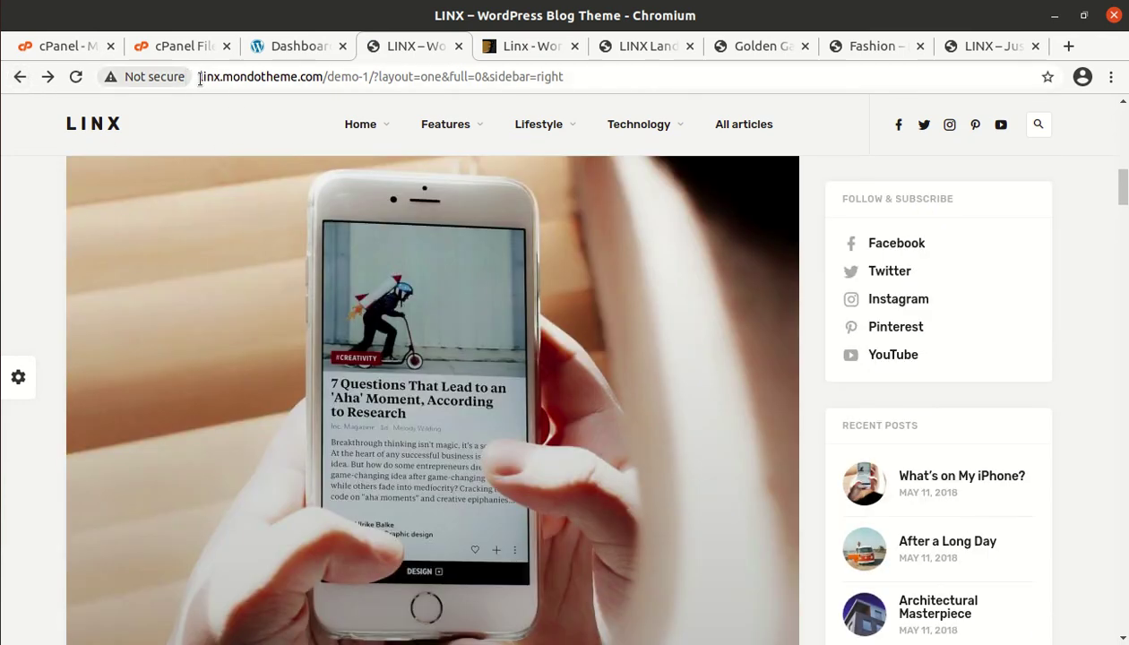
Step: Reopen the WP Themes site from the dashboard in place of the LINX demo tab and look through its homepage
left_click(277, 47)
mouse_move(79, 114)
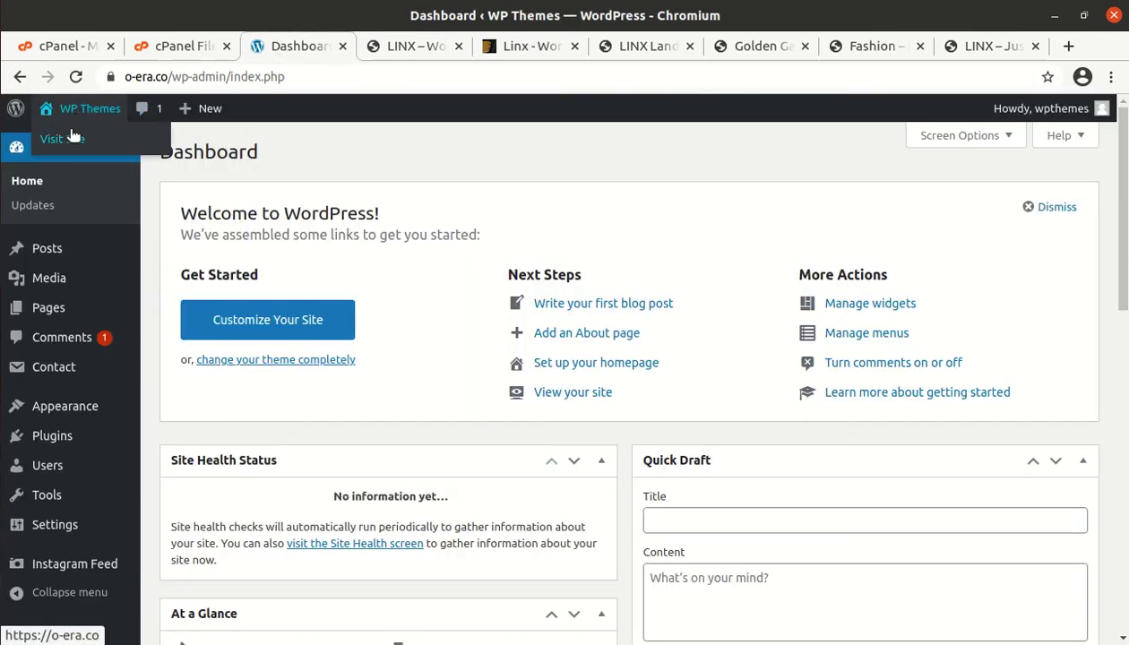
middle_click(71, 137)
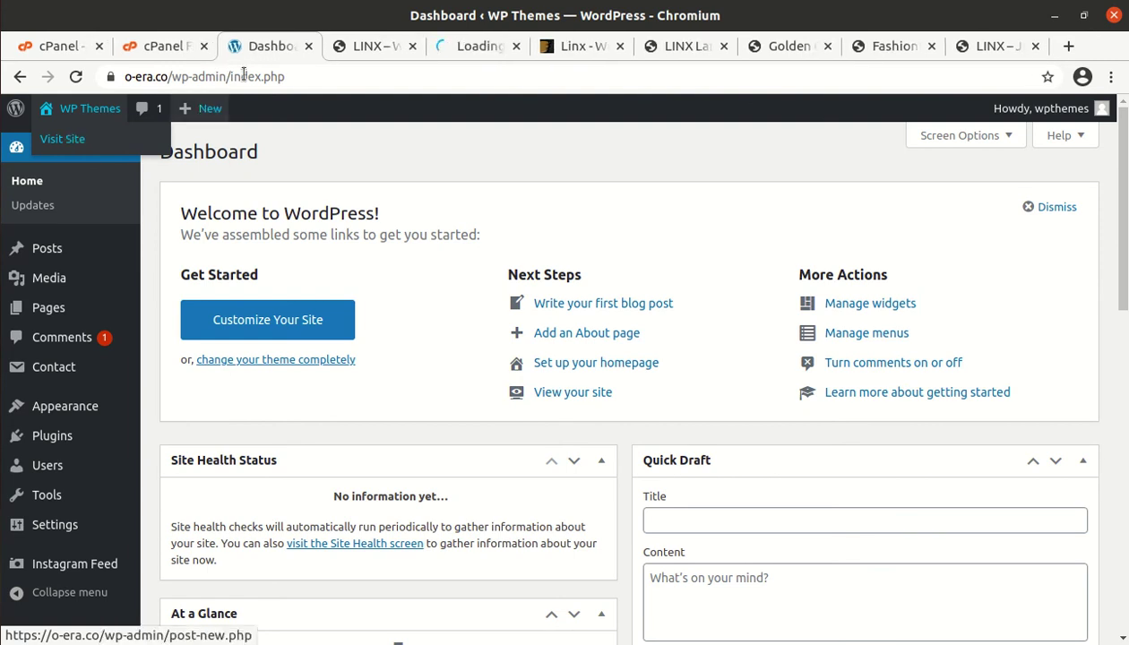
left_click(367, 45)
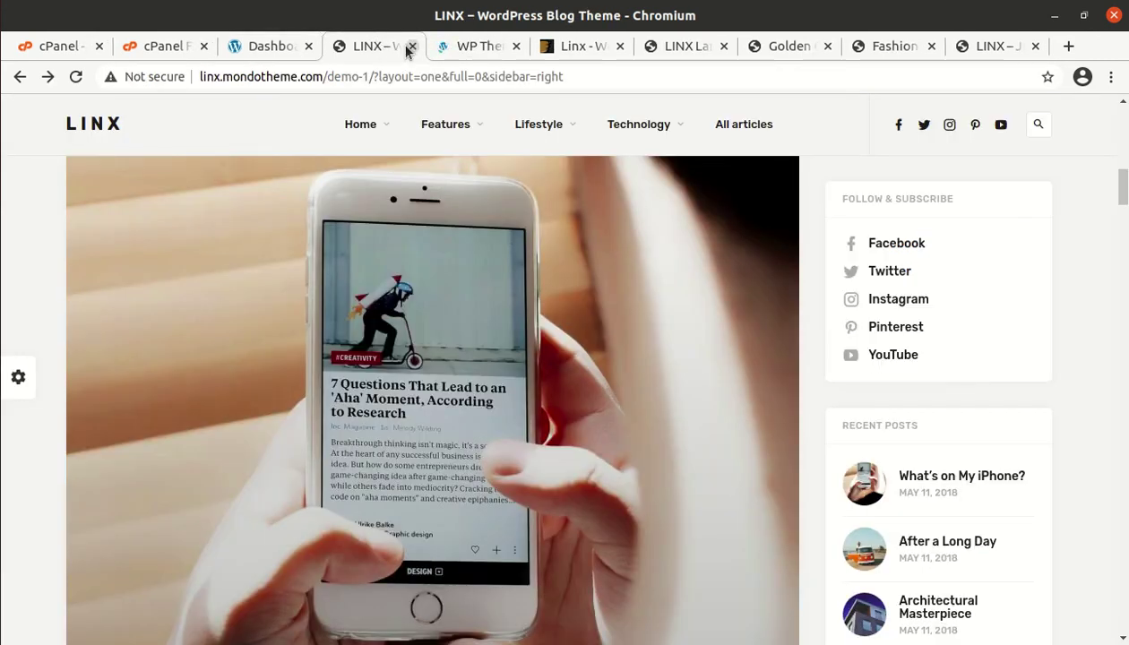
left_click(411, 46)
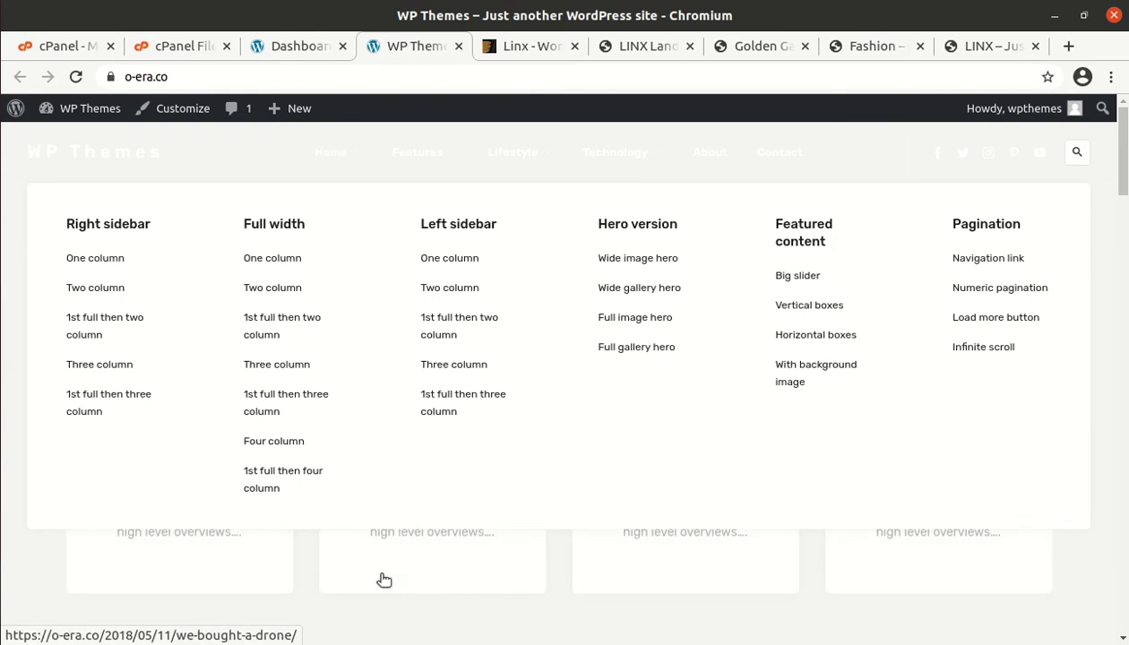
scroll(190, 468, "down", 8)
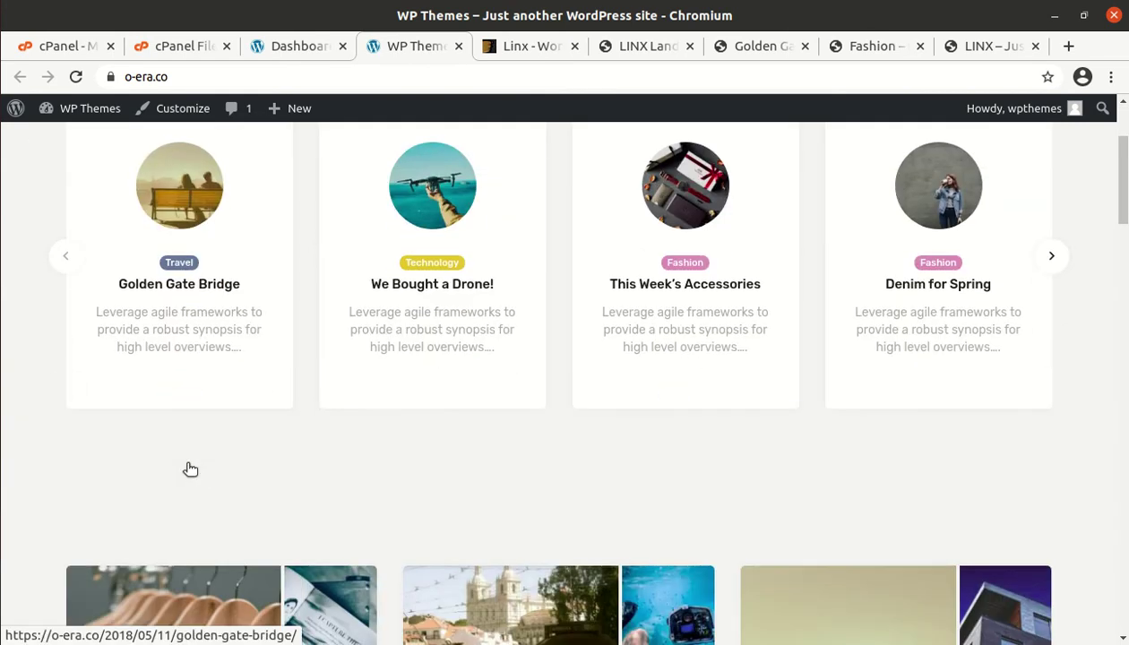
scroll(187, 469, "down", 7)
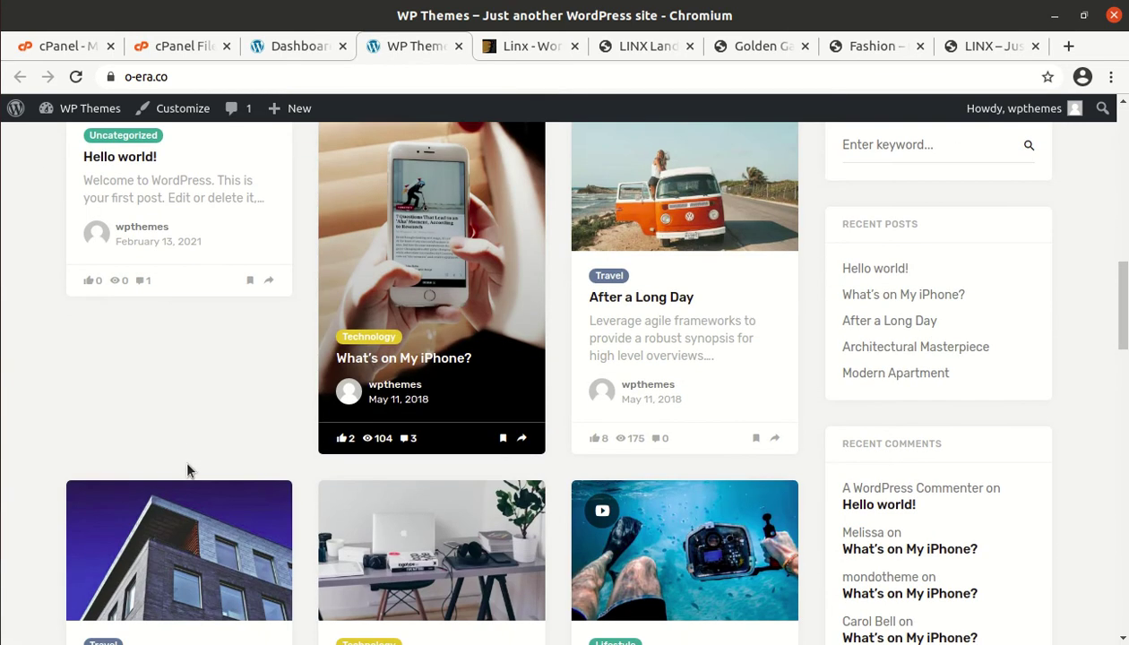